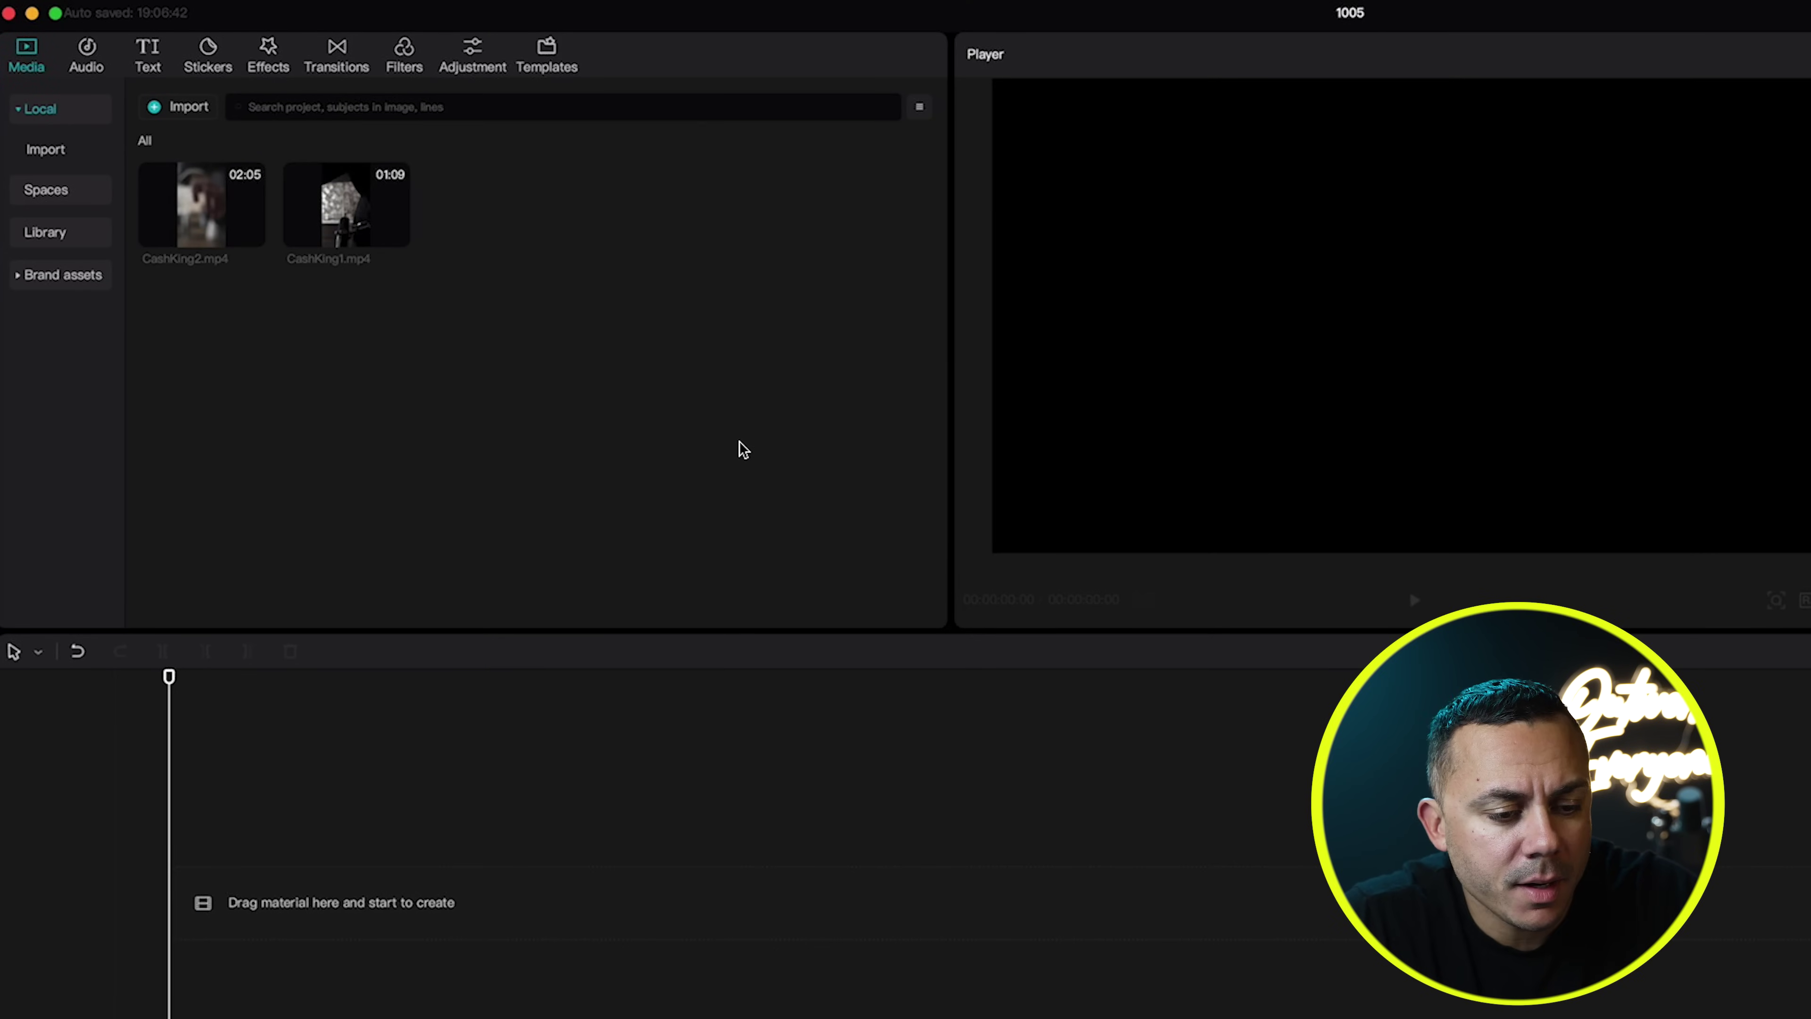
Add CashKing1.mp4 and CashKing2.mp4 to the timeline and stack CashKing1.mp4 on its own track above CashKing2.mp4.
drag(548, 207, 277, 840)
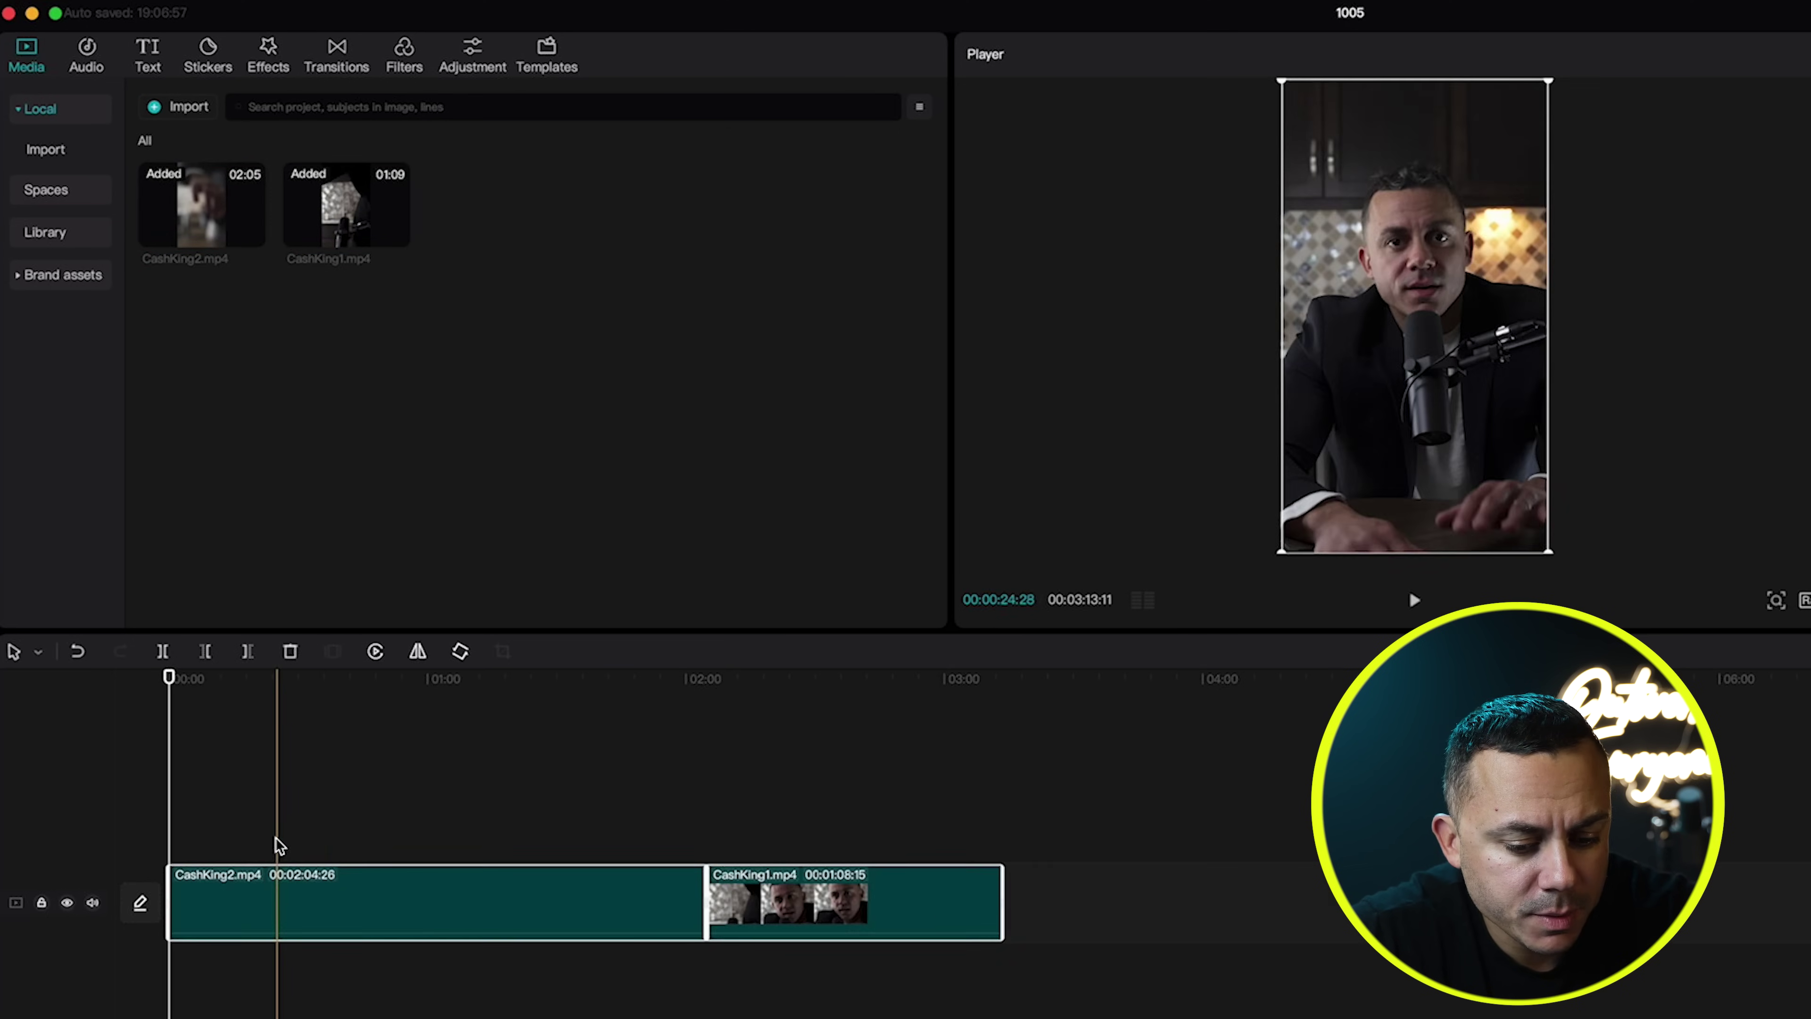
click(586, 760)
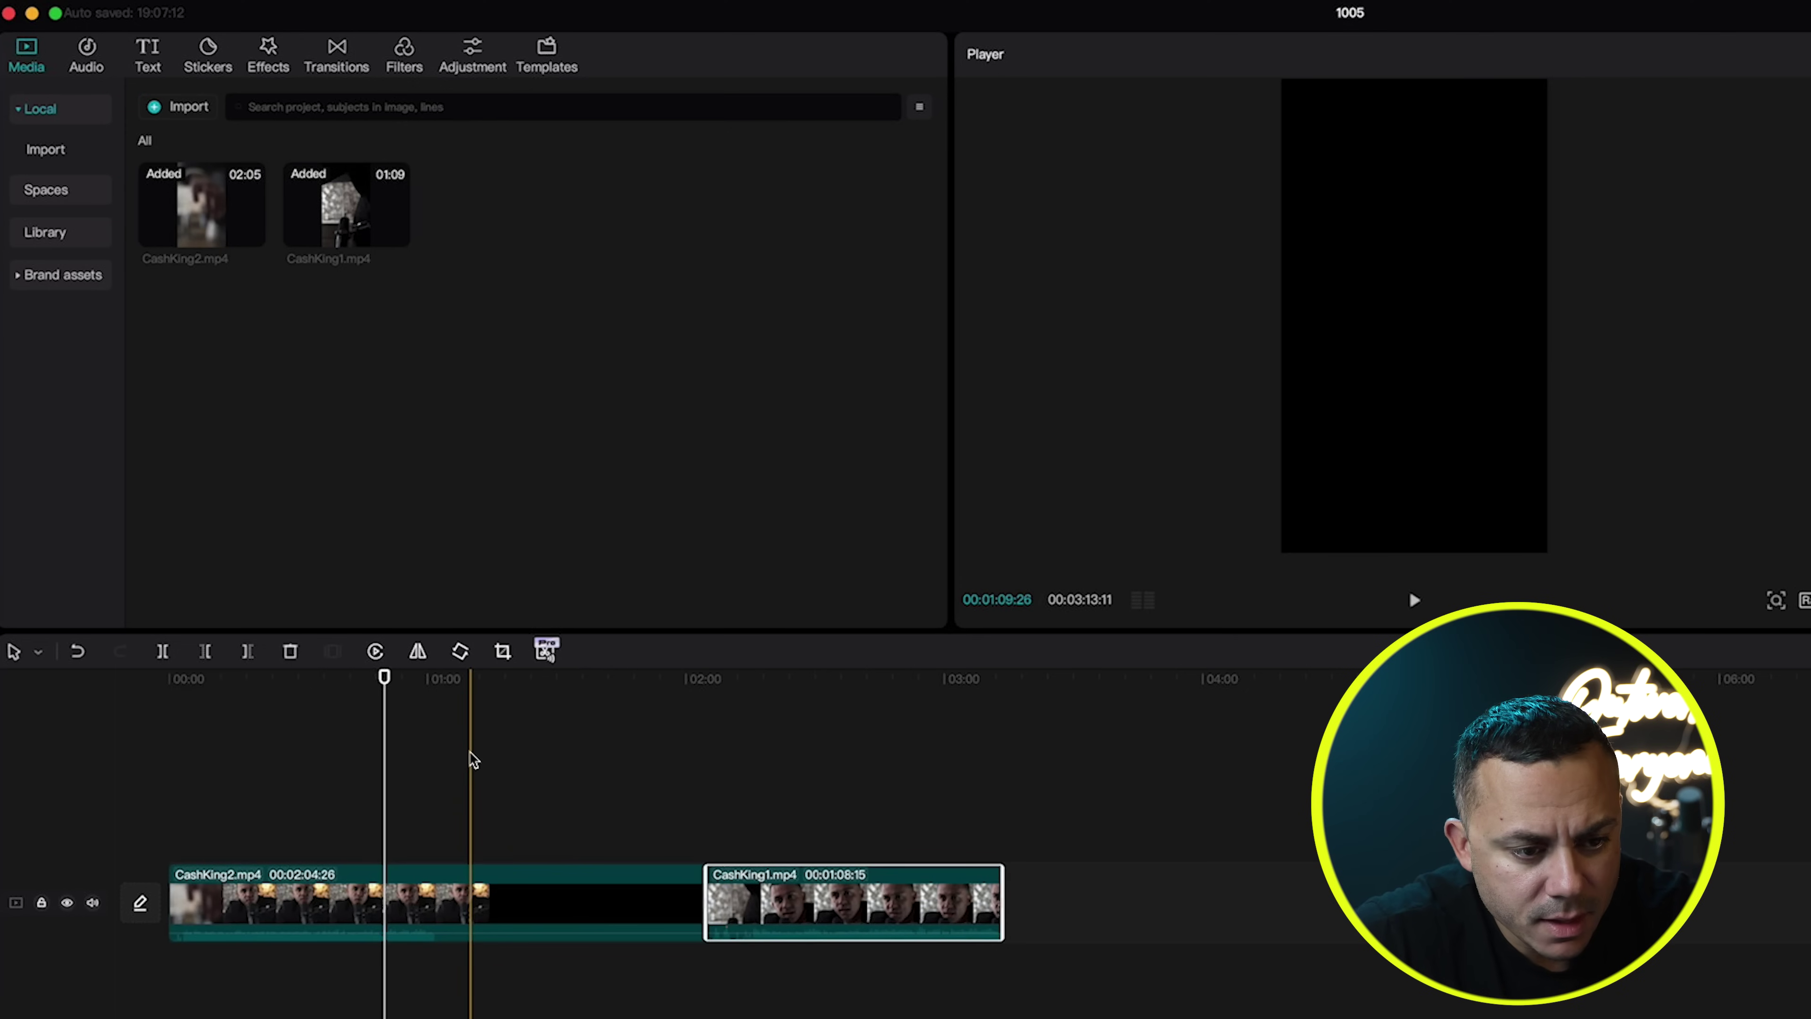
drag(833, 900, 307, 820)
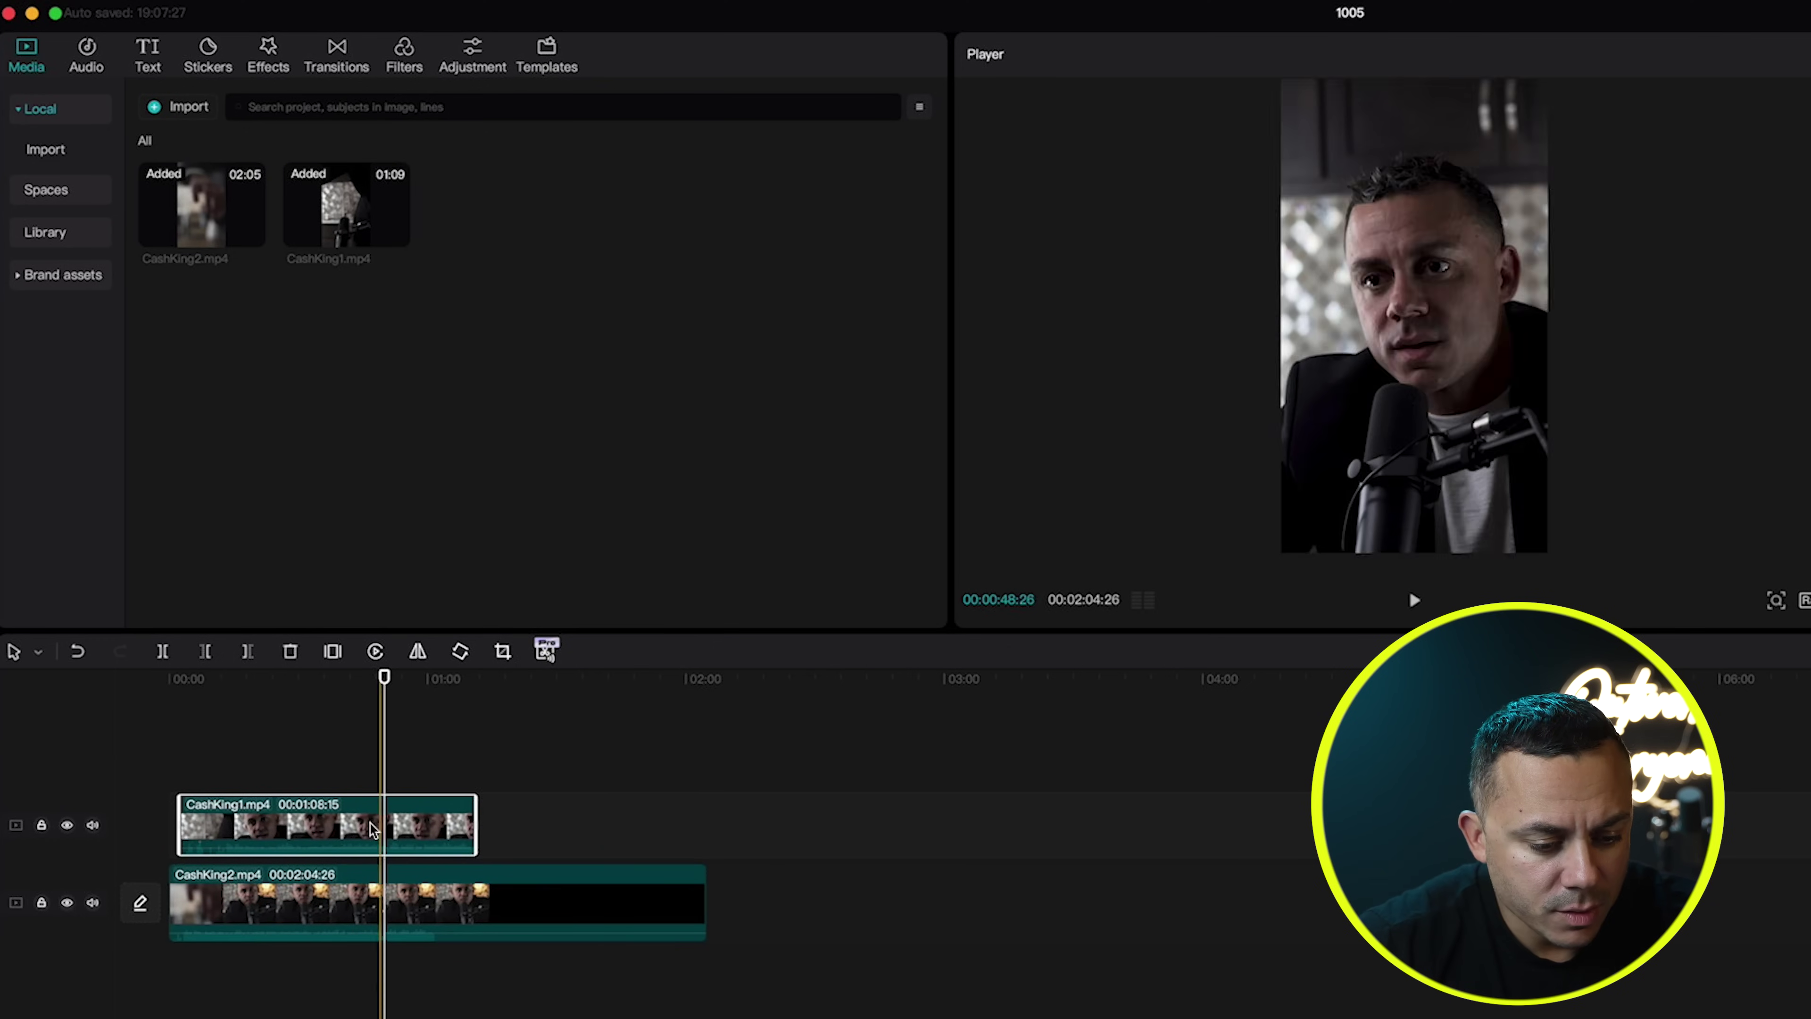
Enlarge the timeline area and sync both stacked clips to each other by their sound.
drag(599, 632, 604, 465)
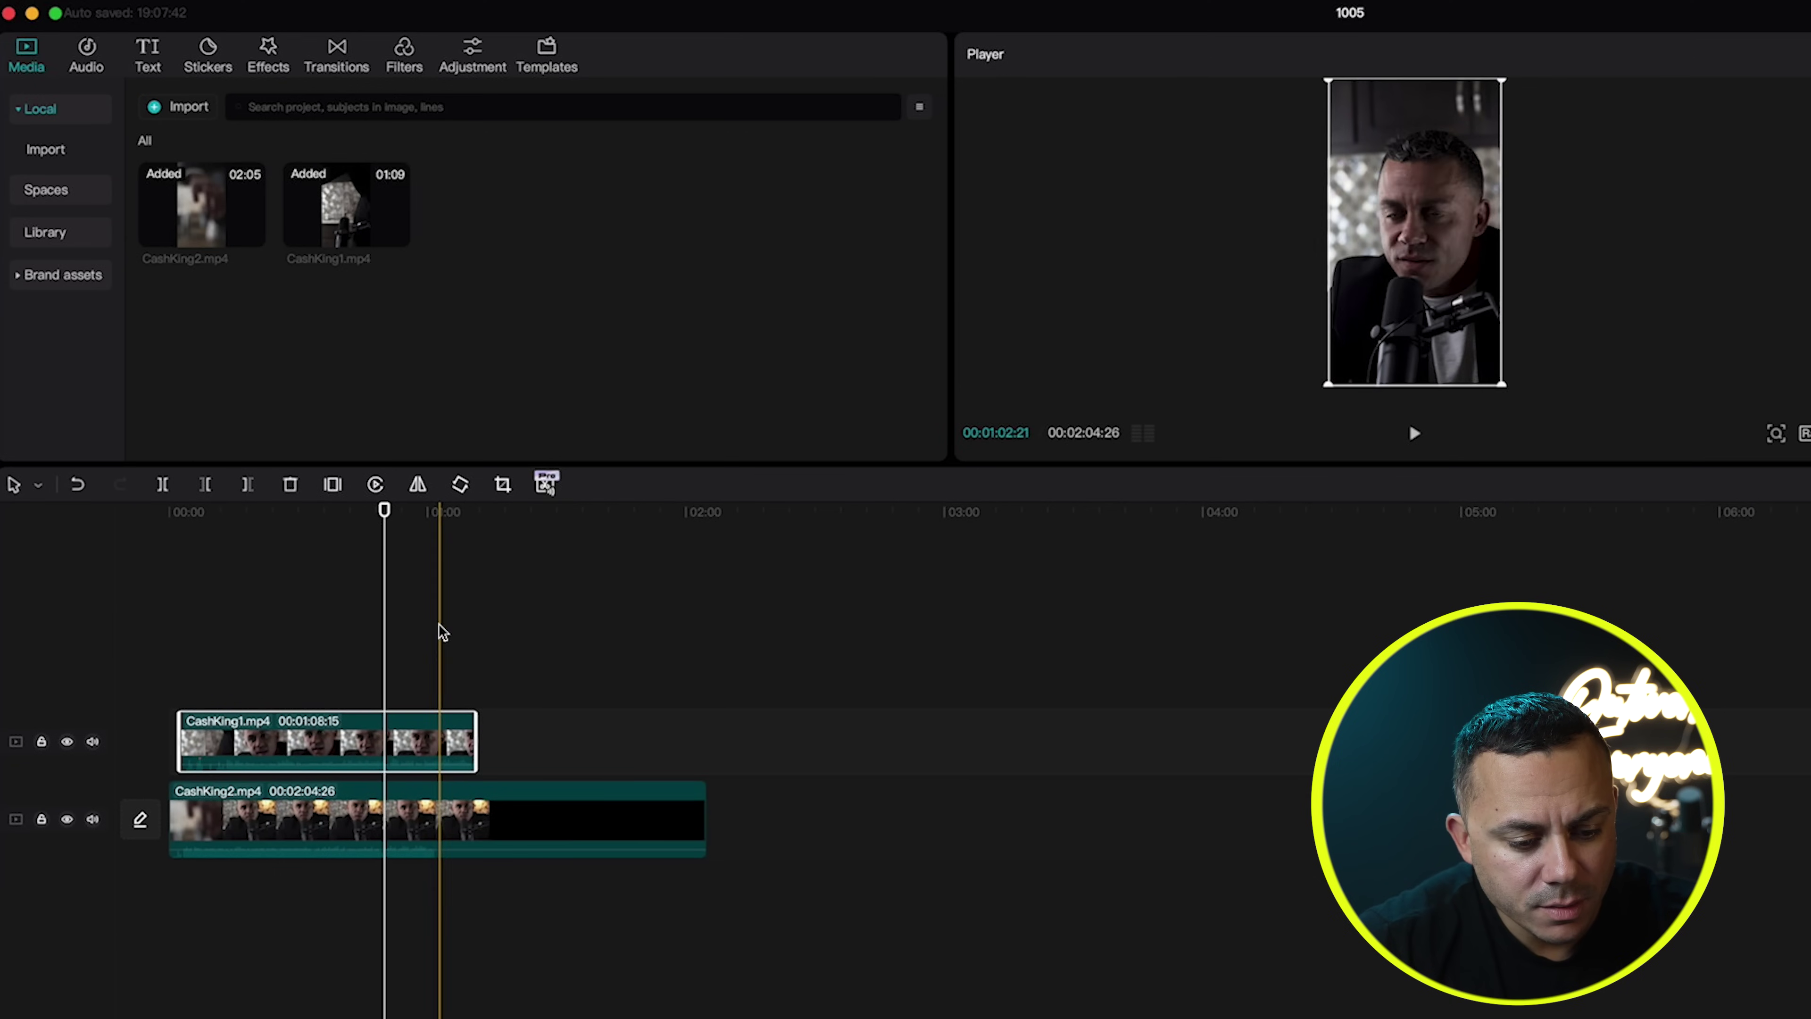
click(428, 639)
drag(426, 652, 434, 652)
click(372, 857)
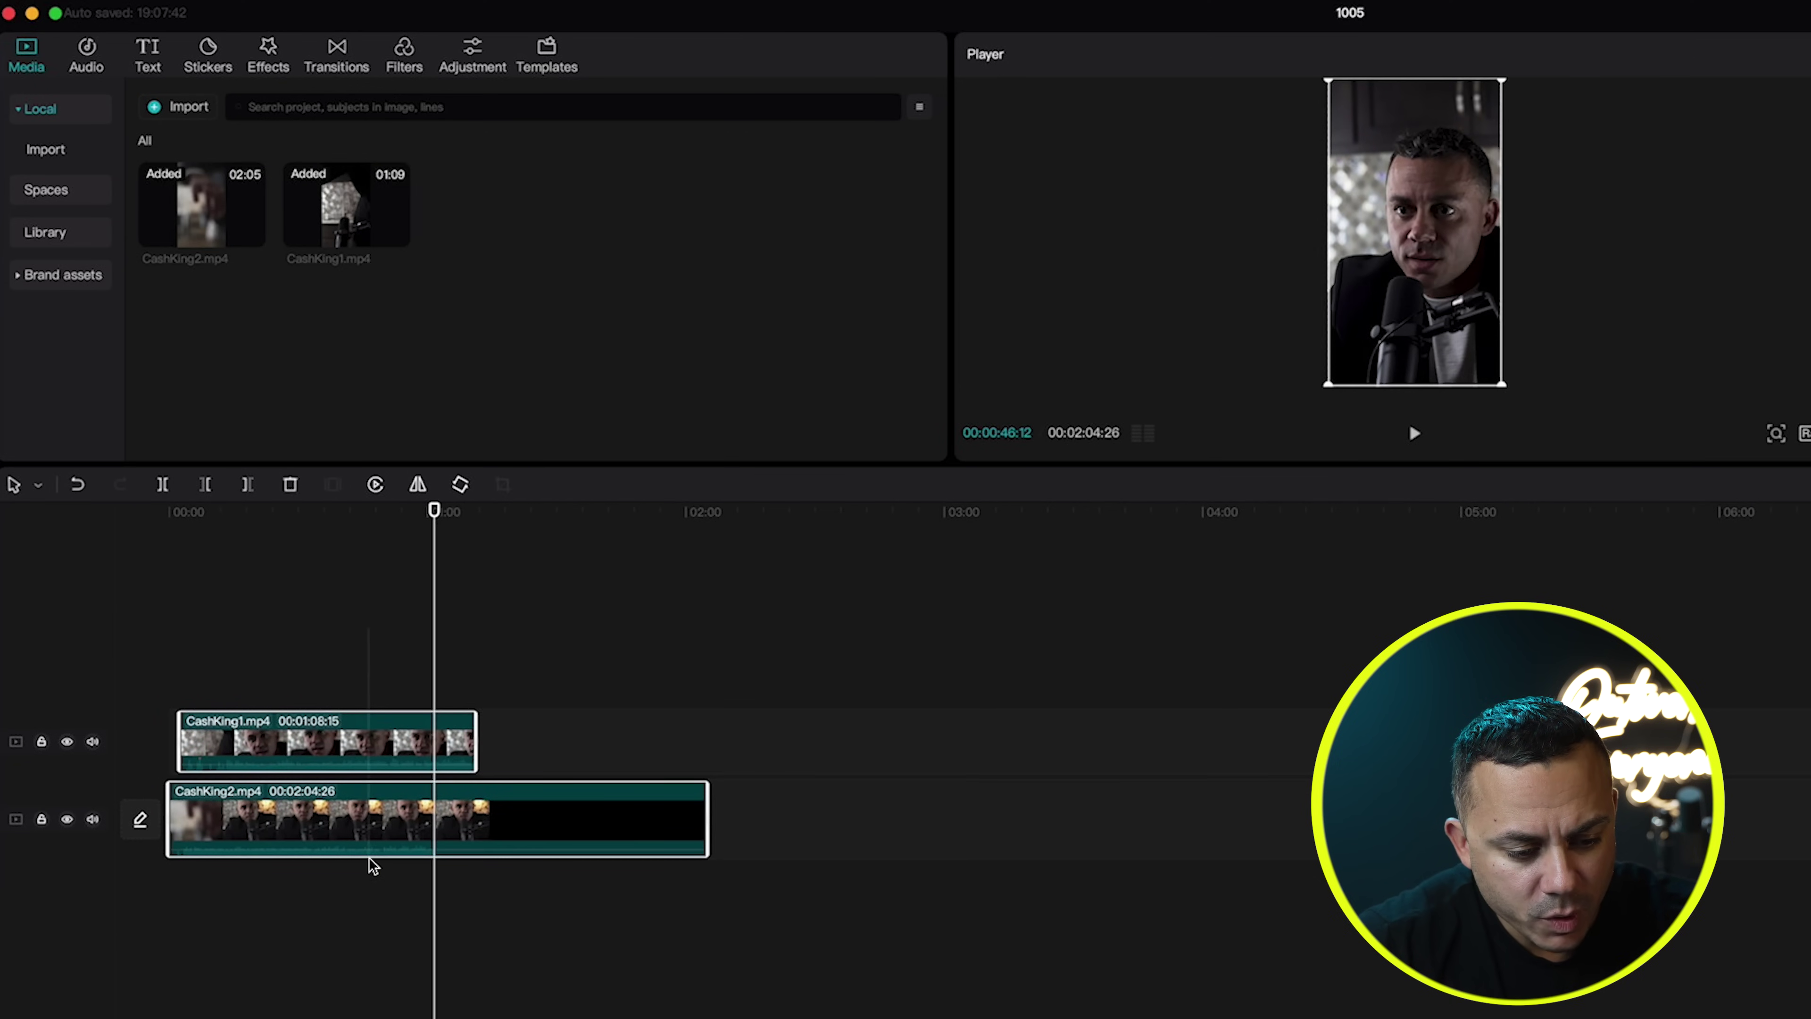
right_click(367, 747)
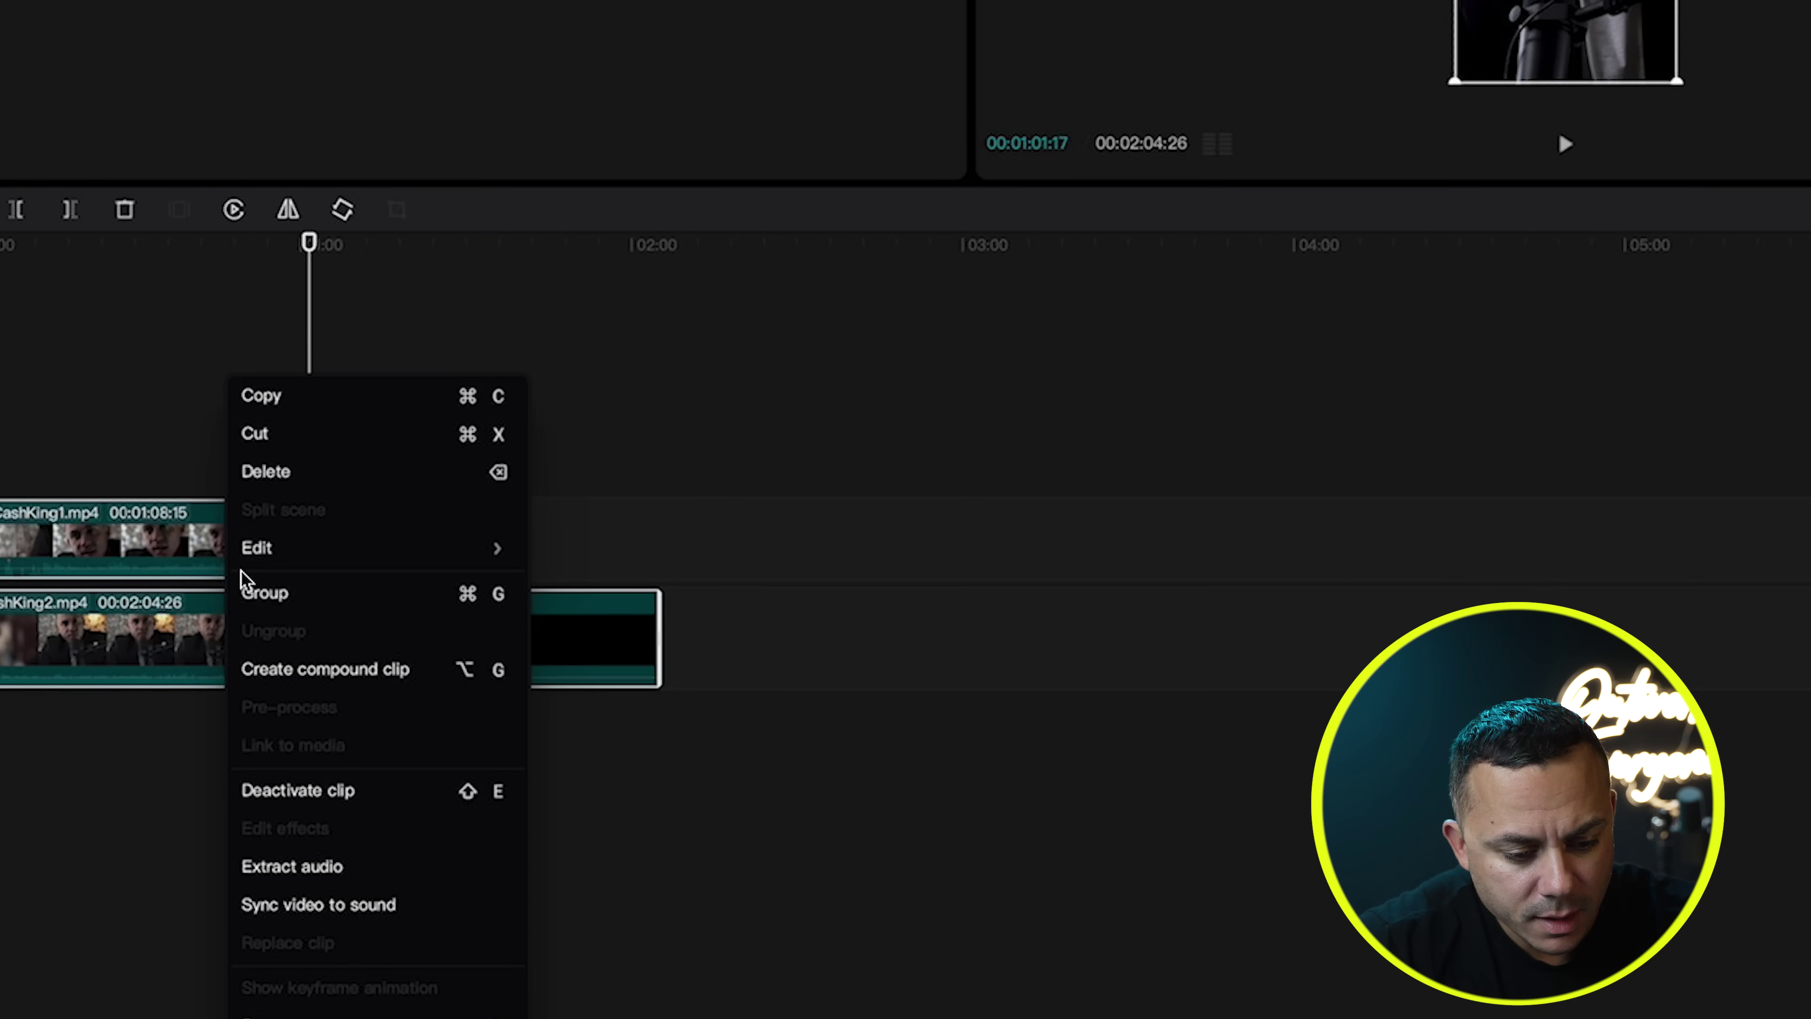
click(334, 904)
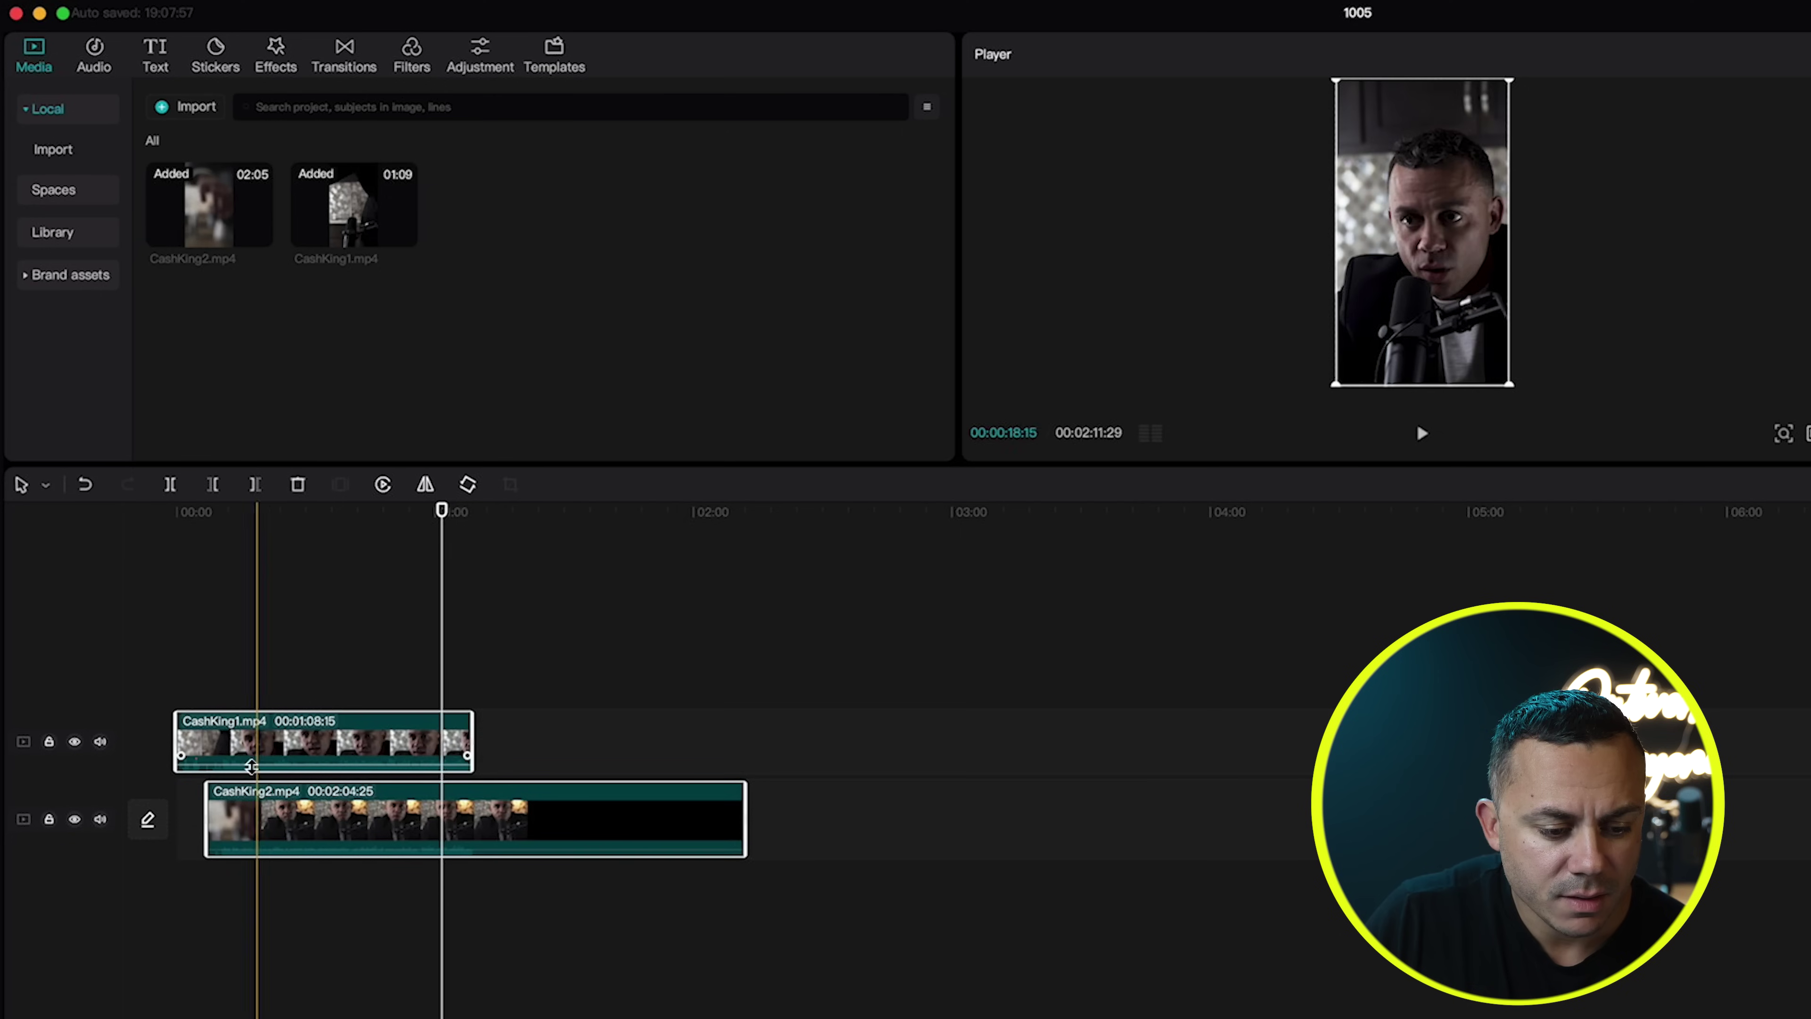
Play the synced clips from about 13 seconds to check that audio and picture line up.
click(220, 511)
drag(220, 511, 234, 508)
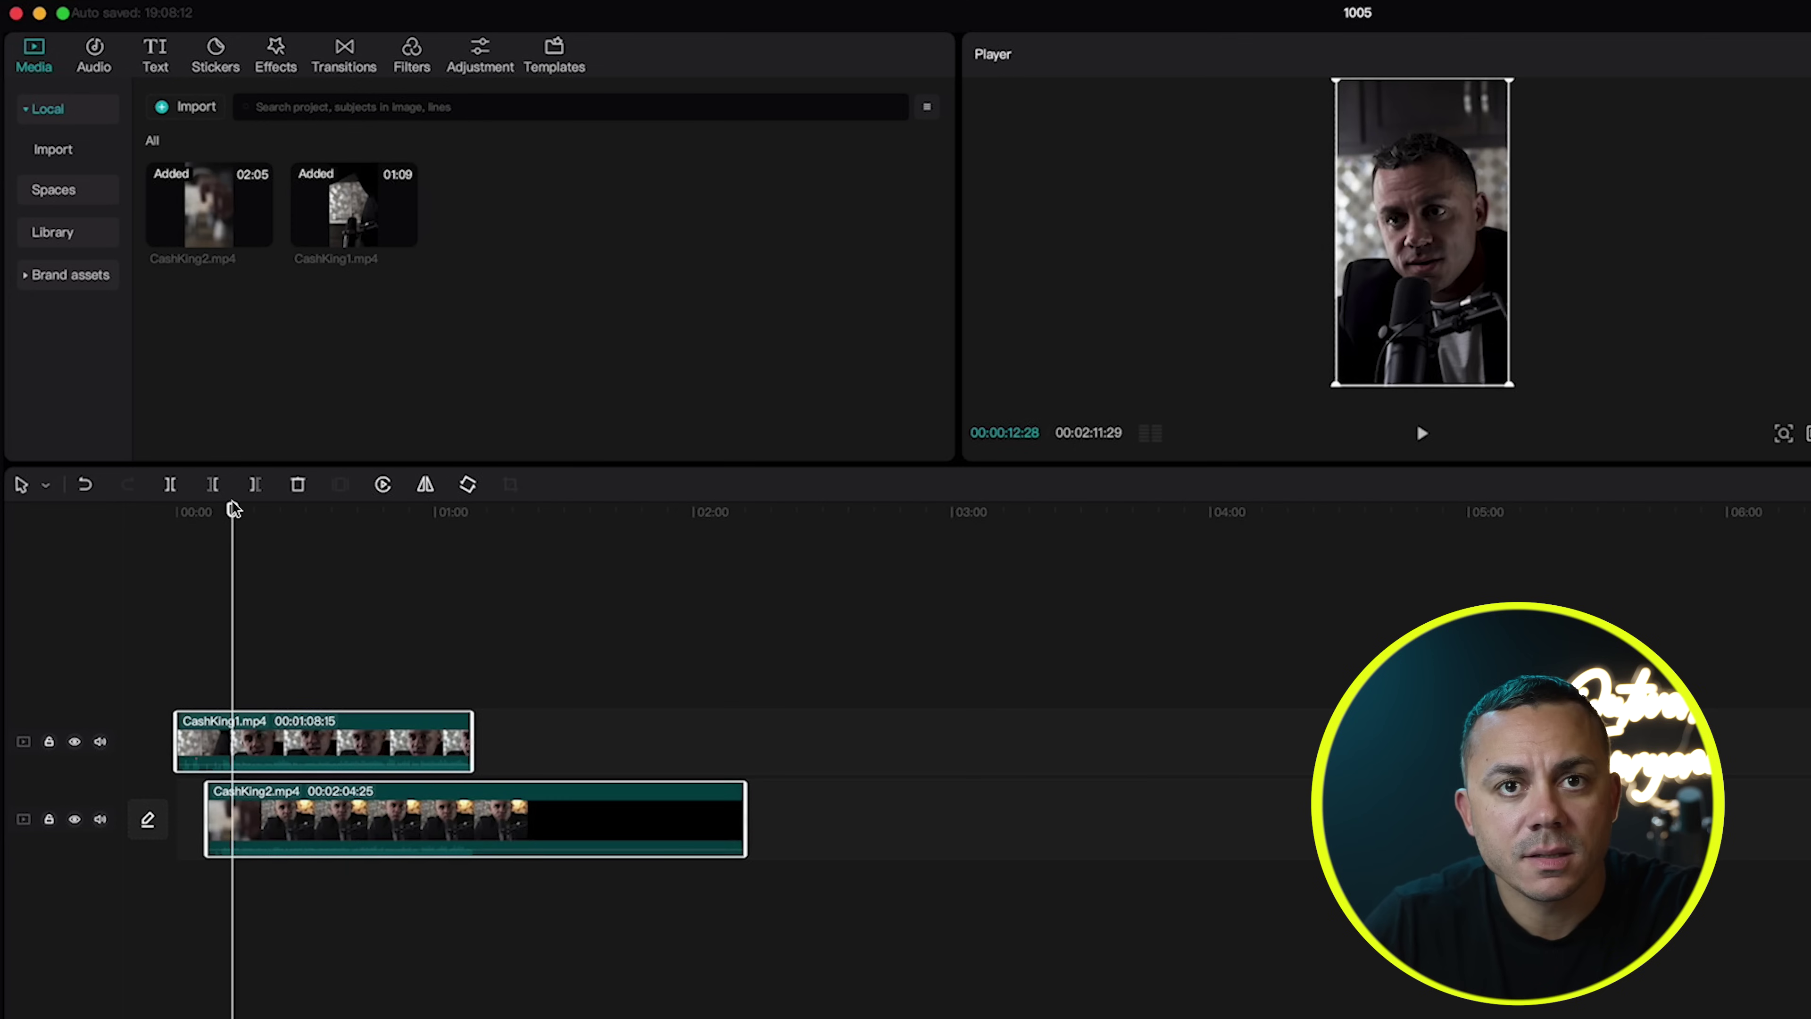
key(space)
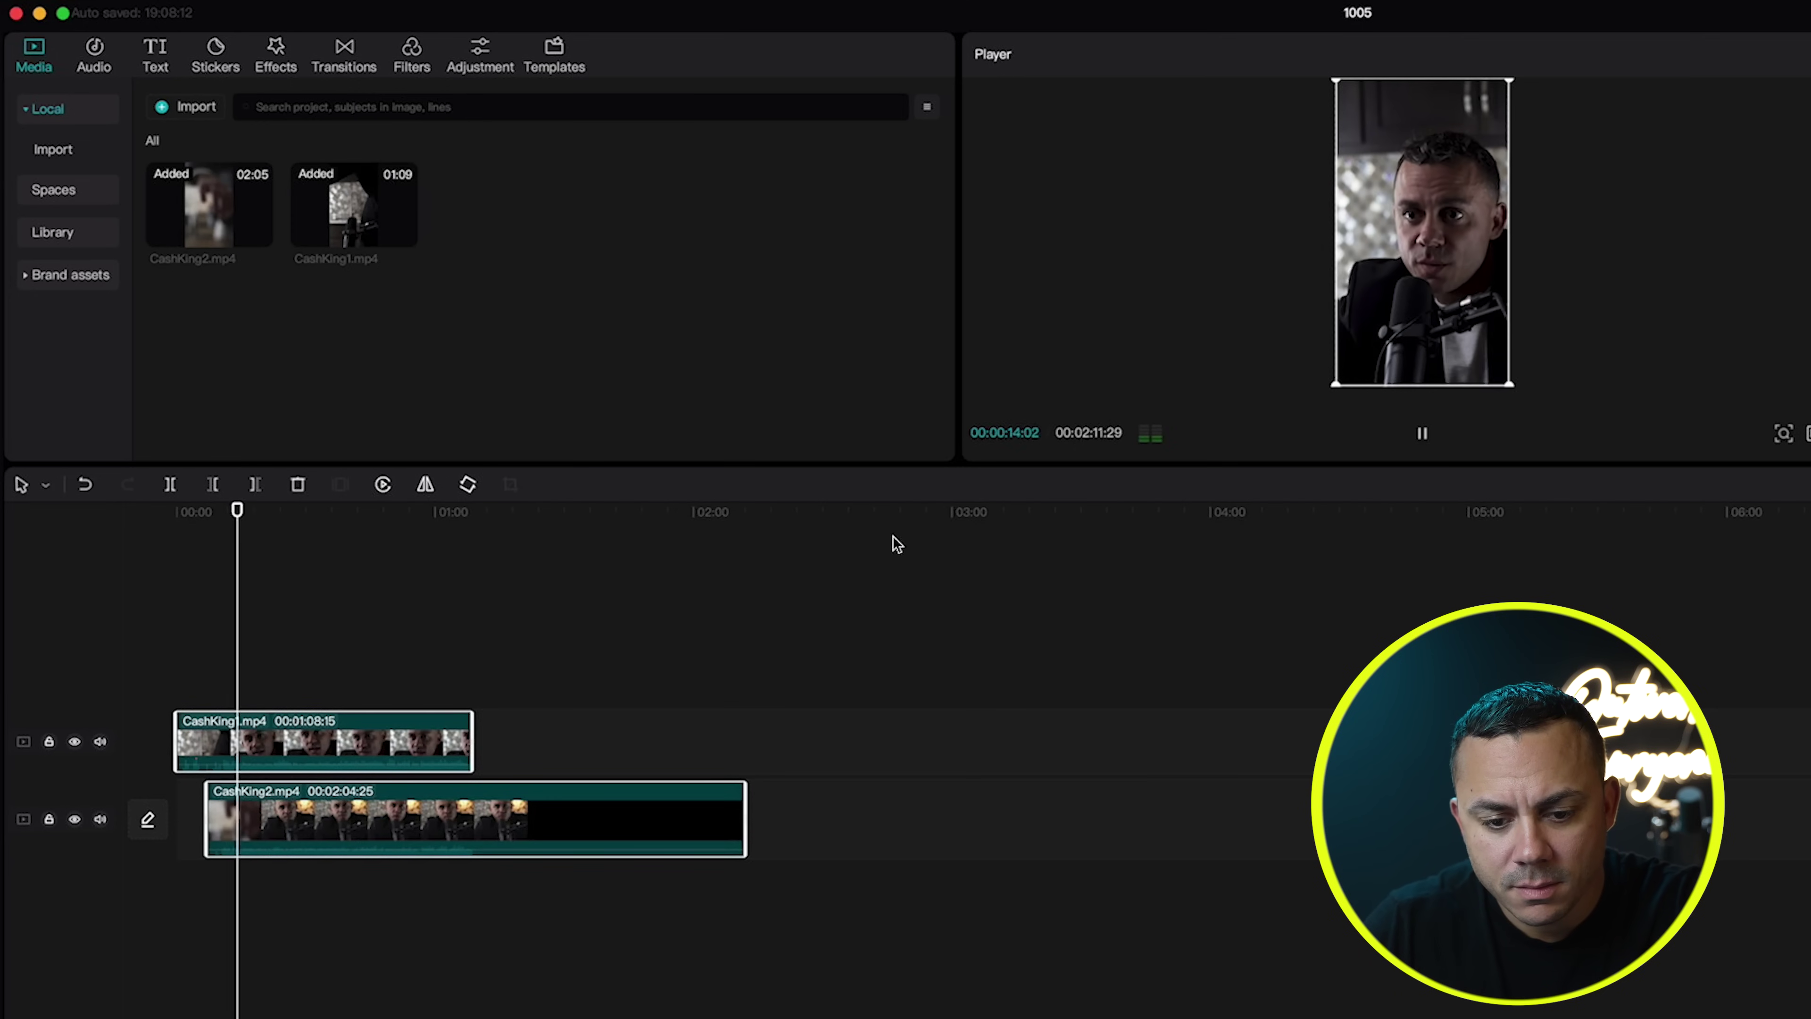
drag(962, 465, 965, 501)
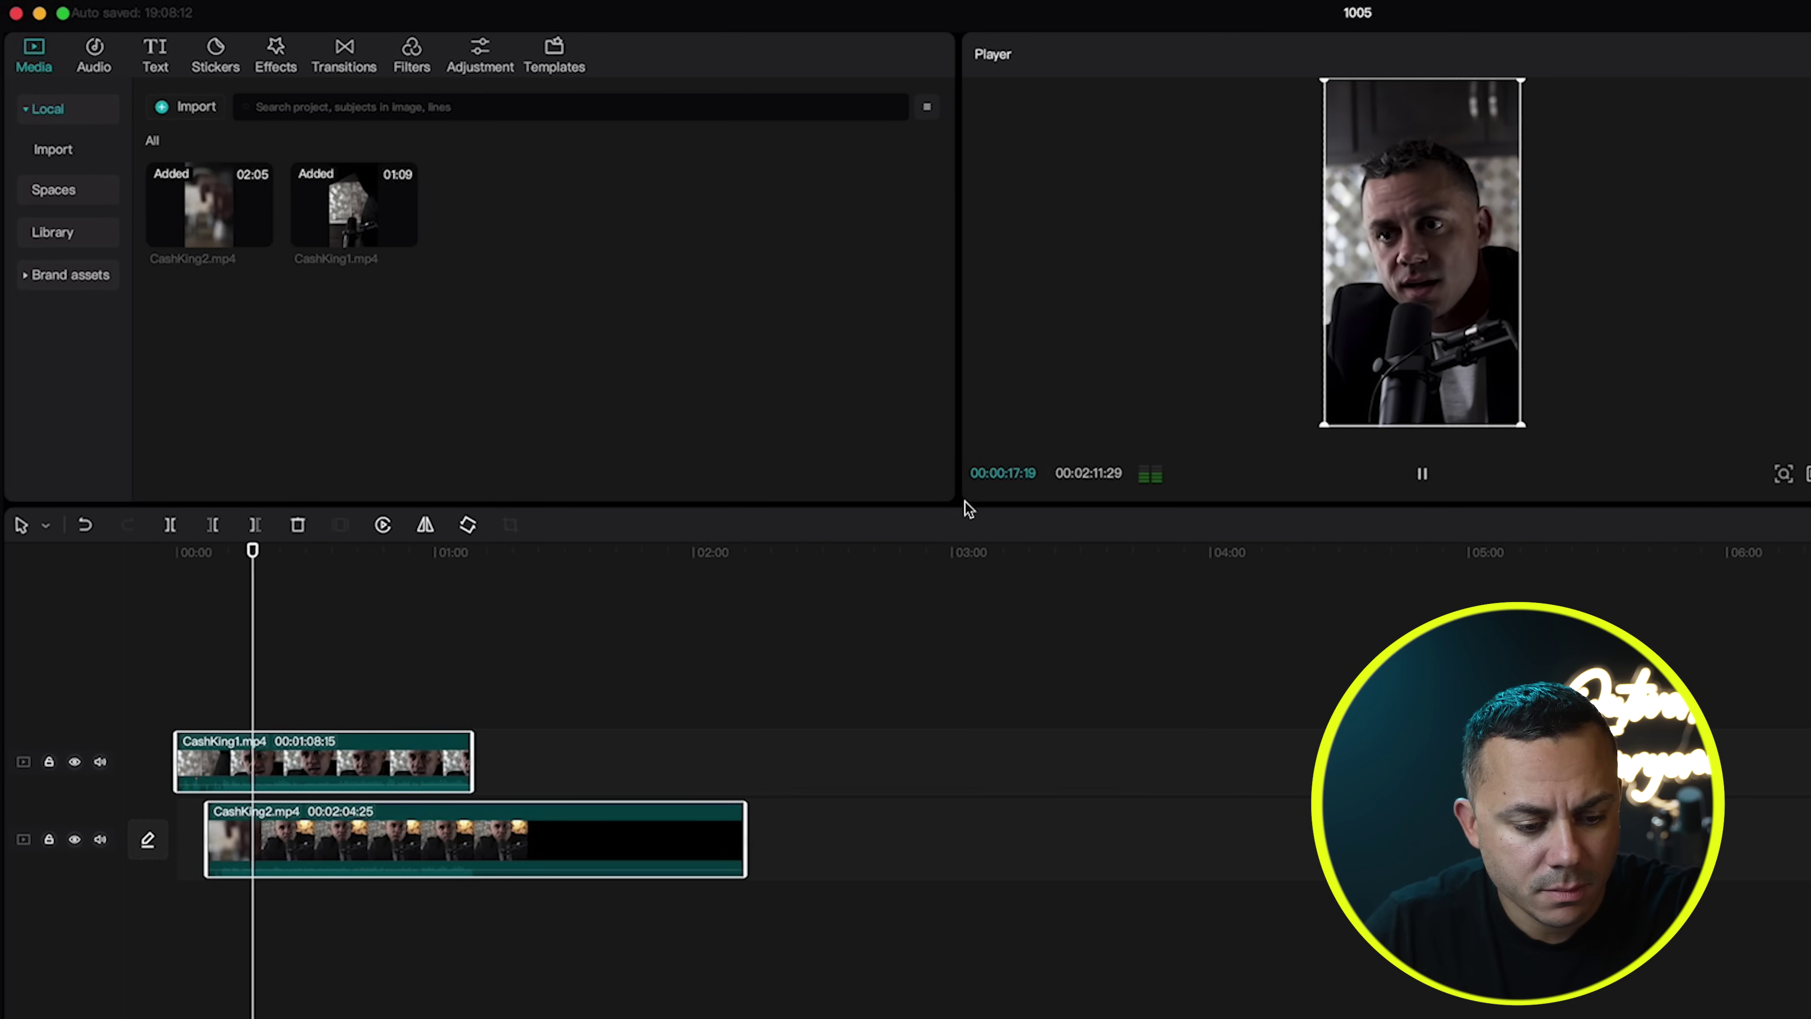
key(space)
key(space)
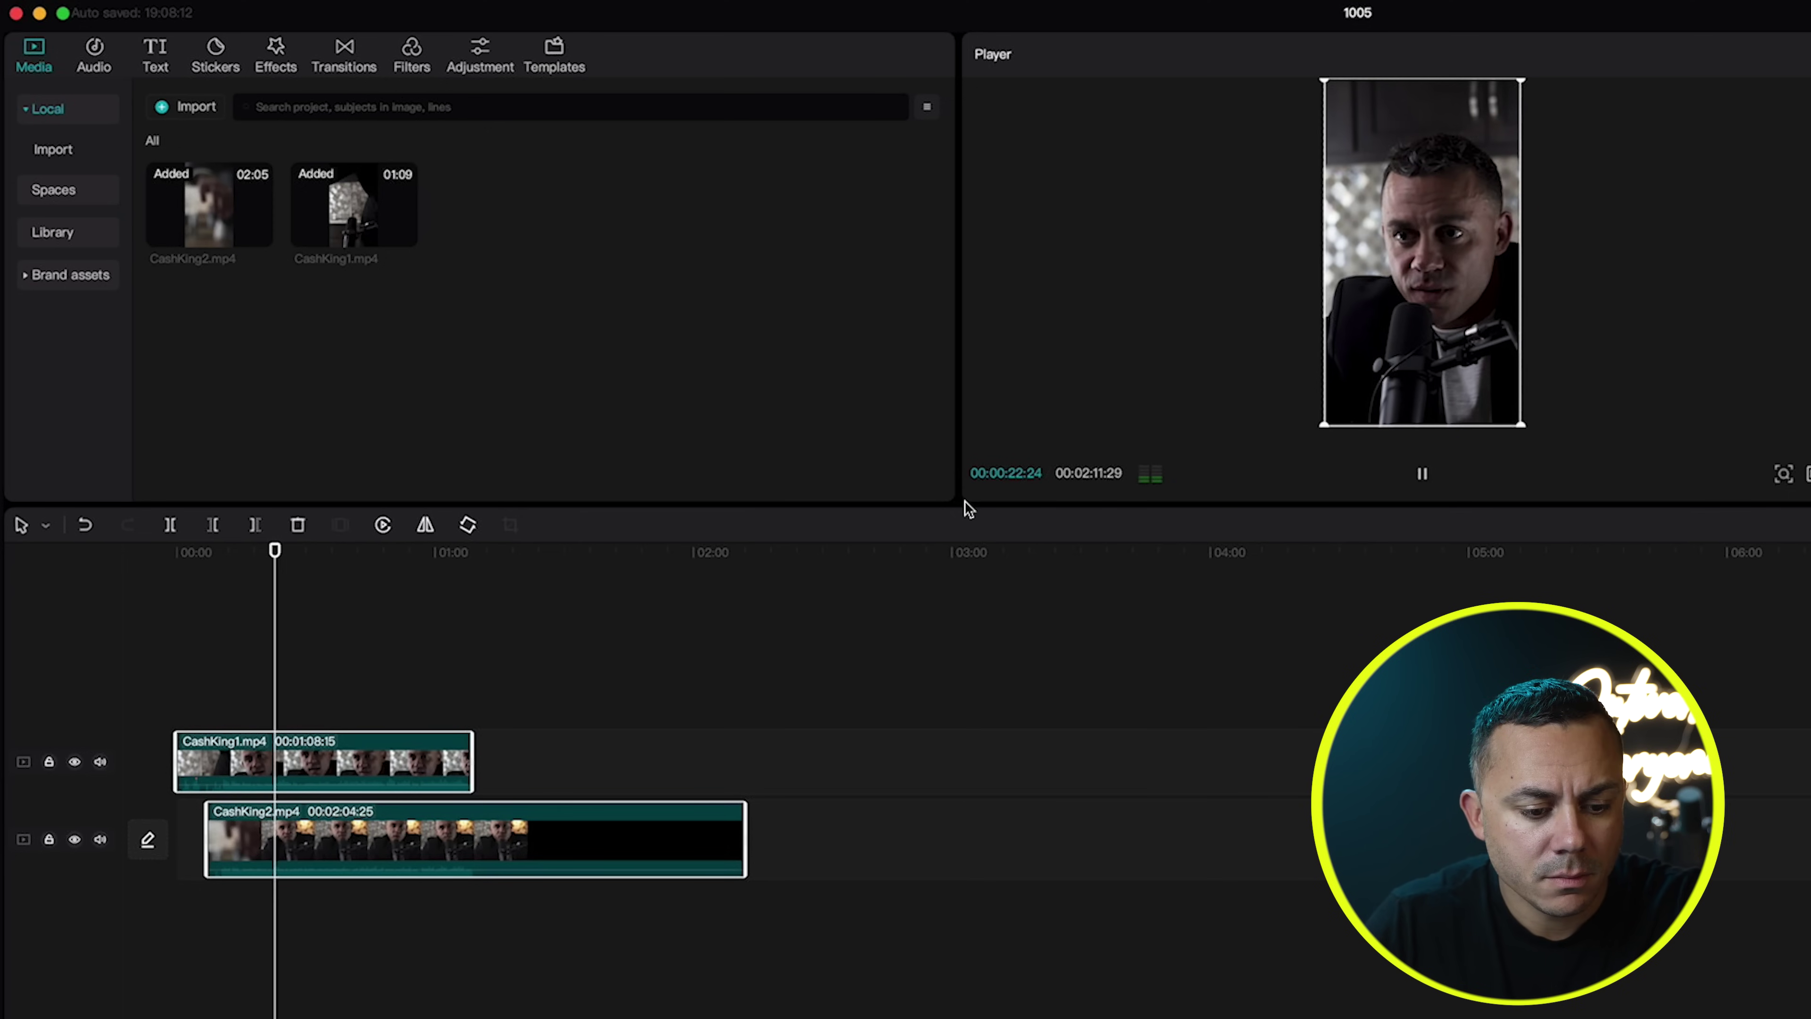
key(space)
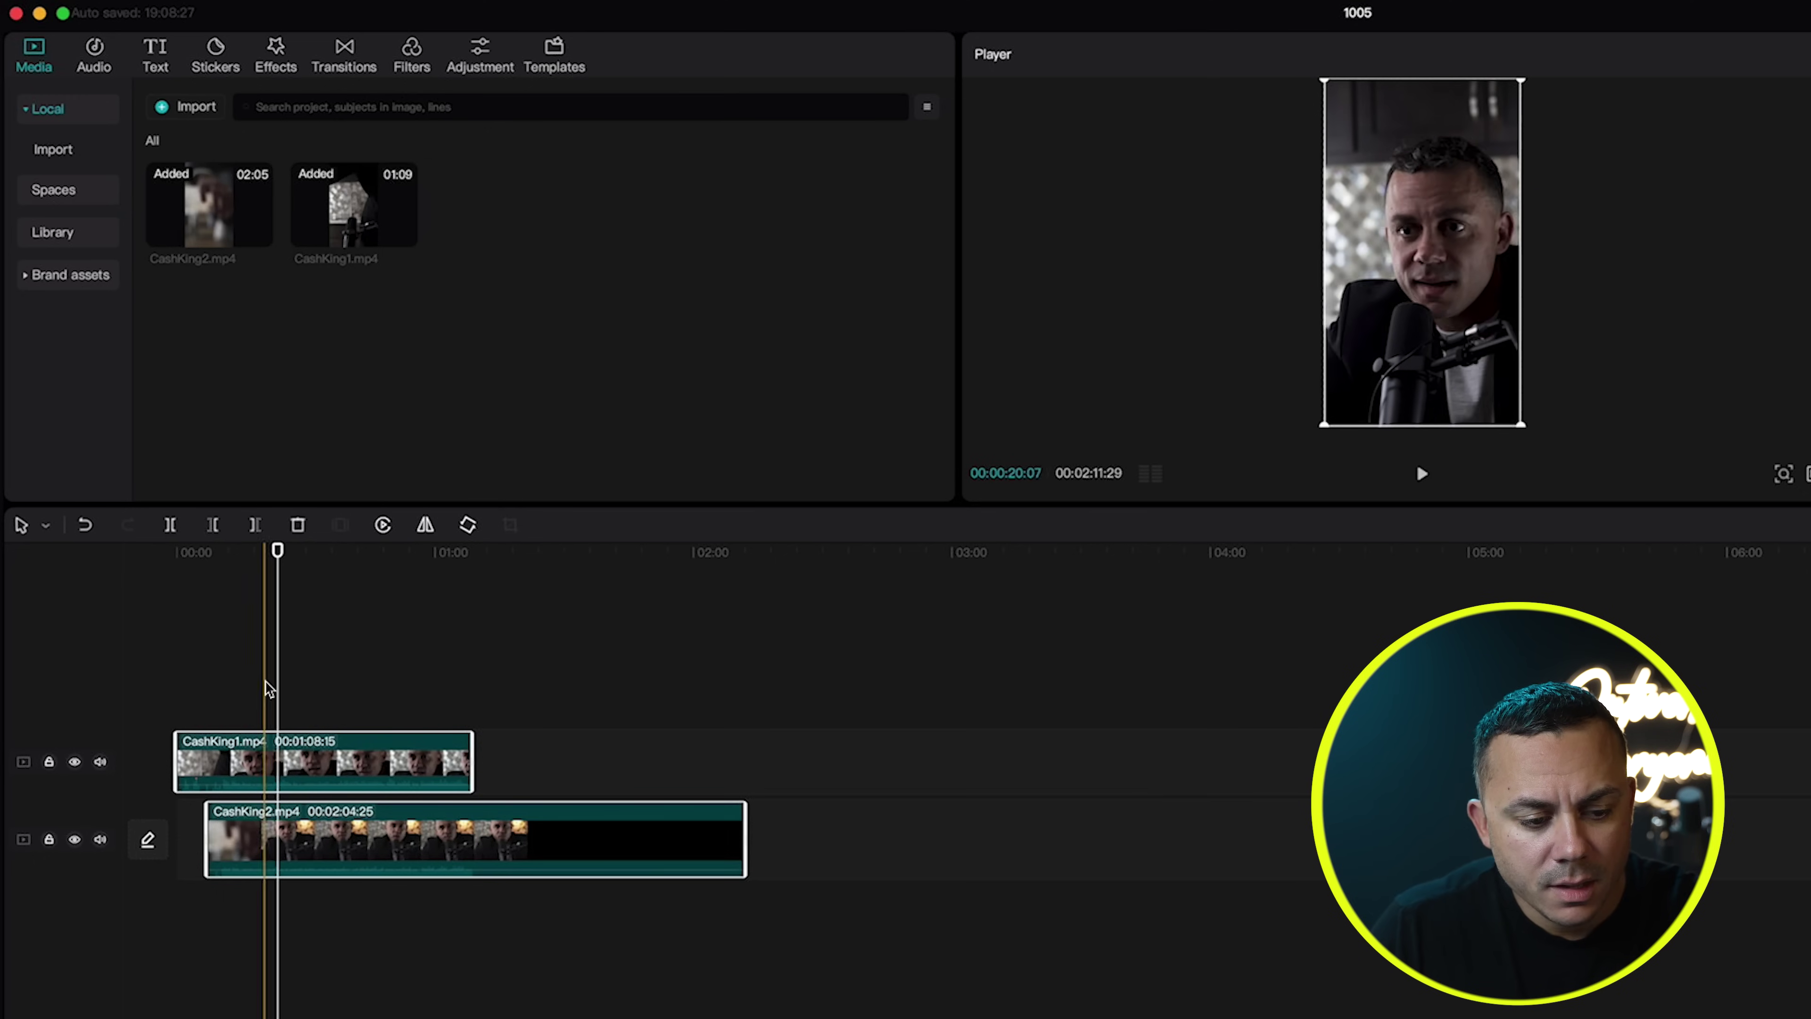
Hide the CashKing1.mp4 track and scrub through the same moment to view the CashKing2.mp4 angle.
click(282, 548)
drag(283, 547, 262, 547)
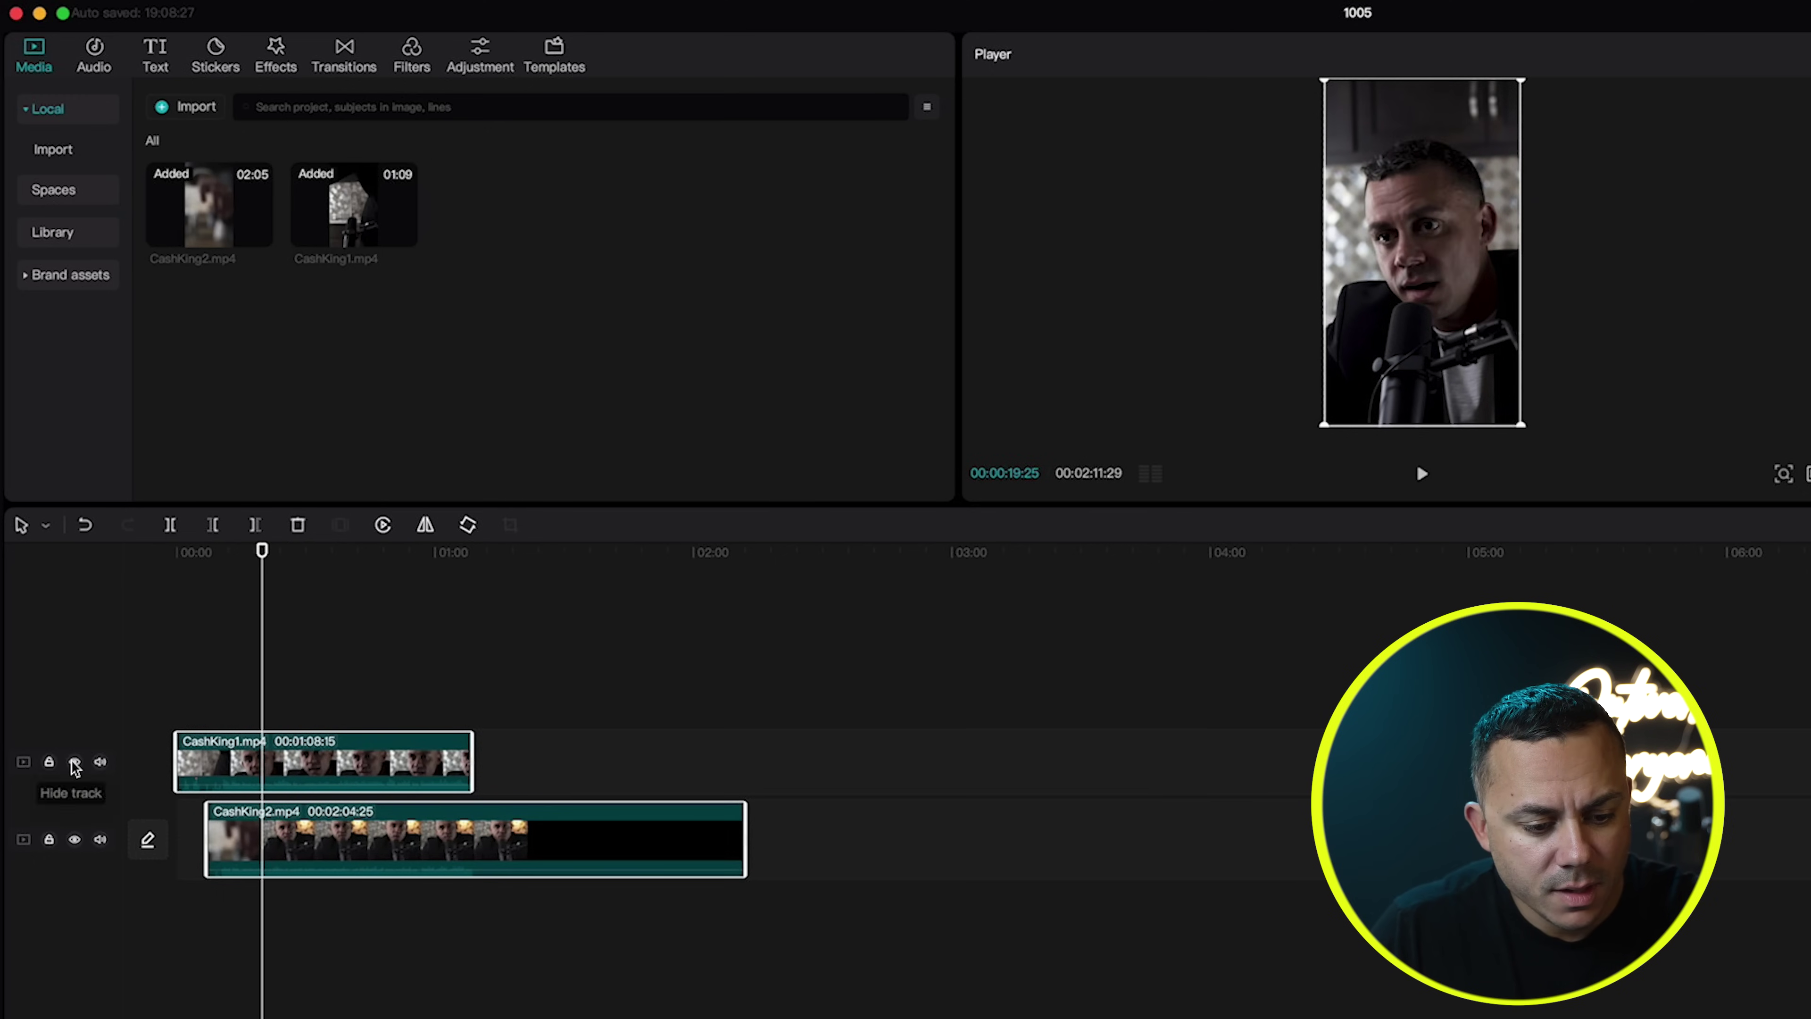
click(75, 762)
click(271, 553)
drag(271, 552, 297, 553)
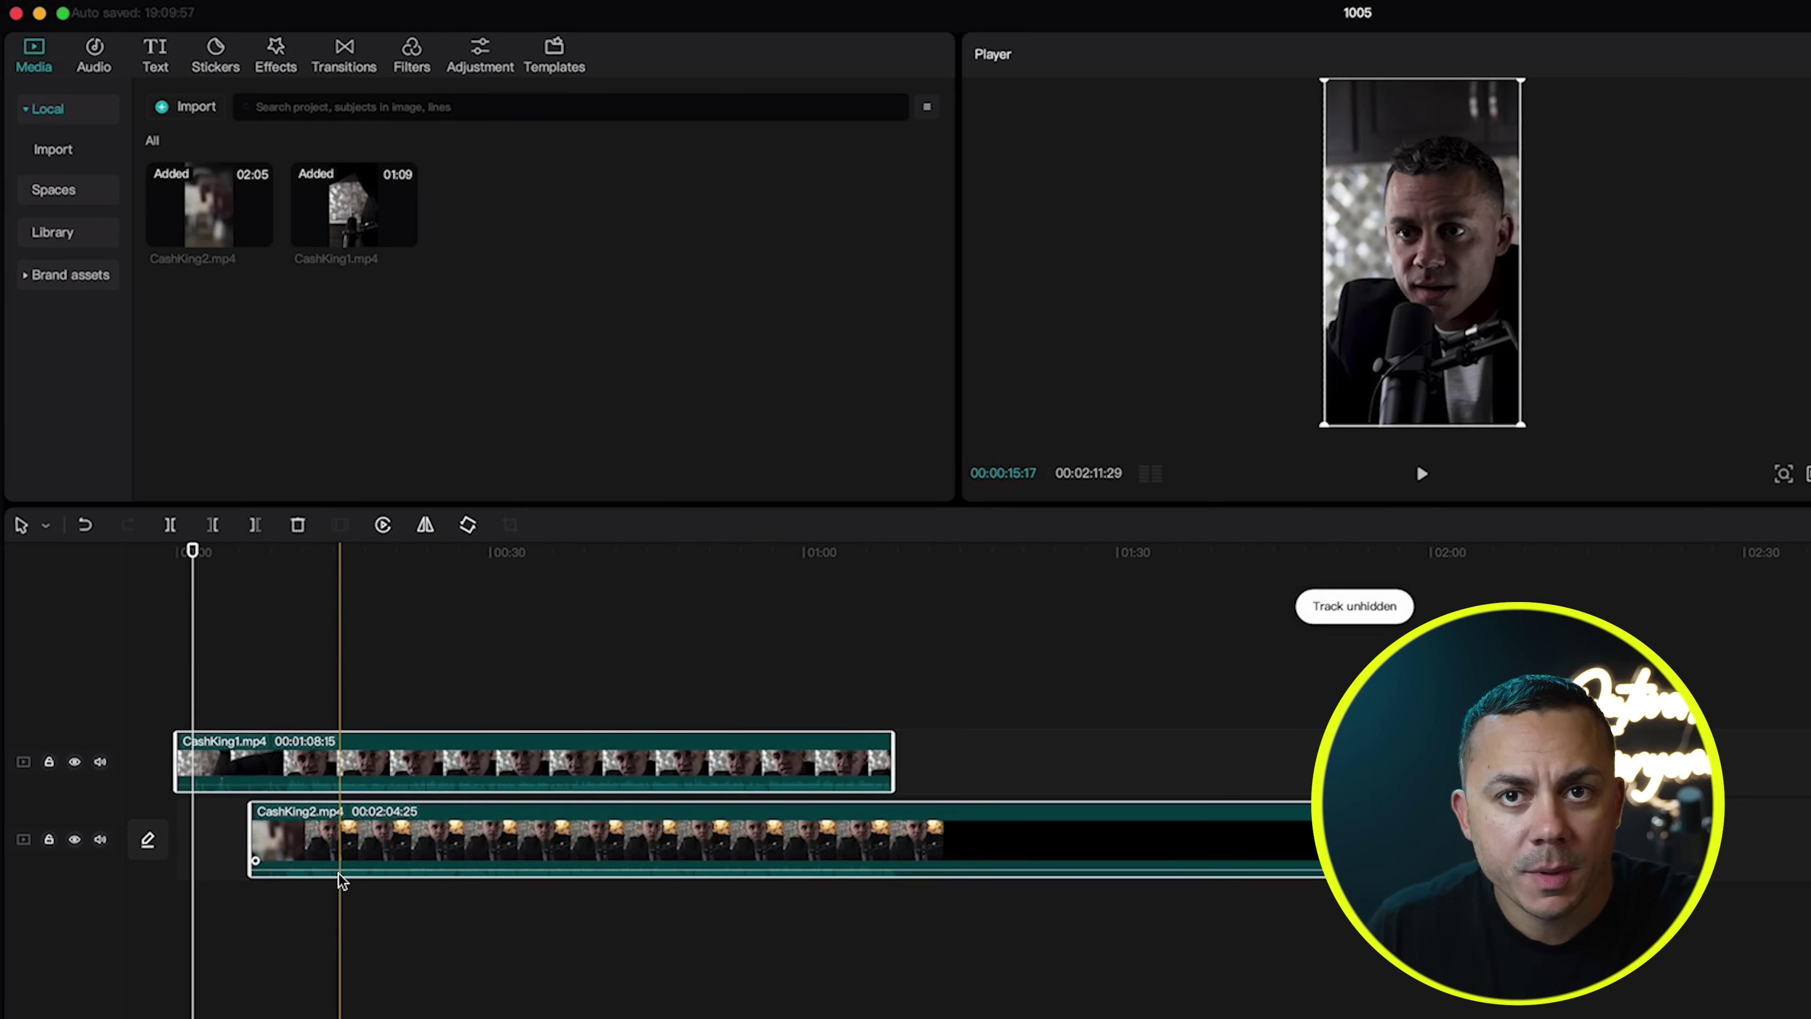
Split both synced clips at about 10 seconds, once the speaker is seated in place.
drag(194, 554, 285, 555)
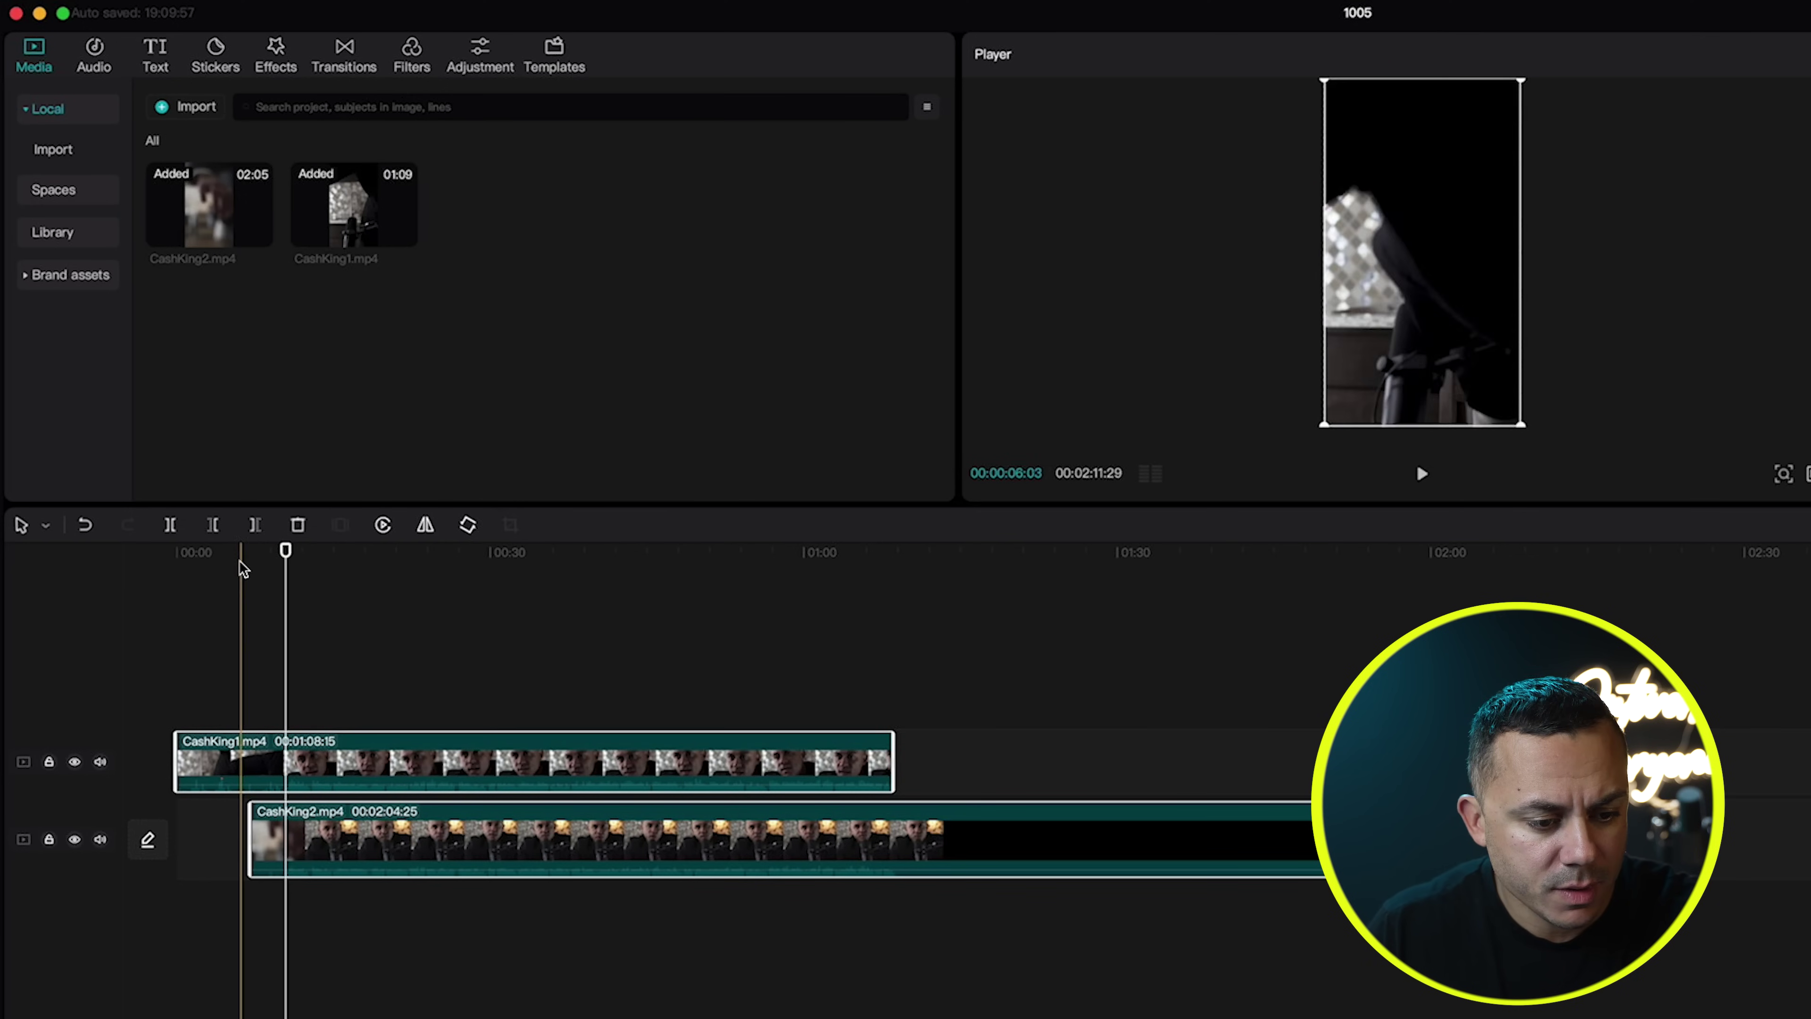
click(169, 525)
click(245, 709)
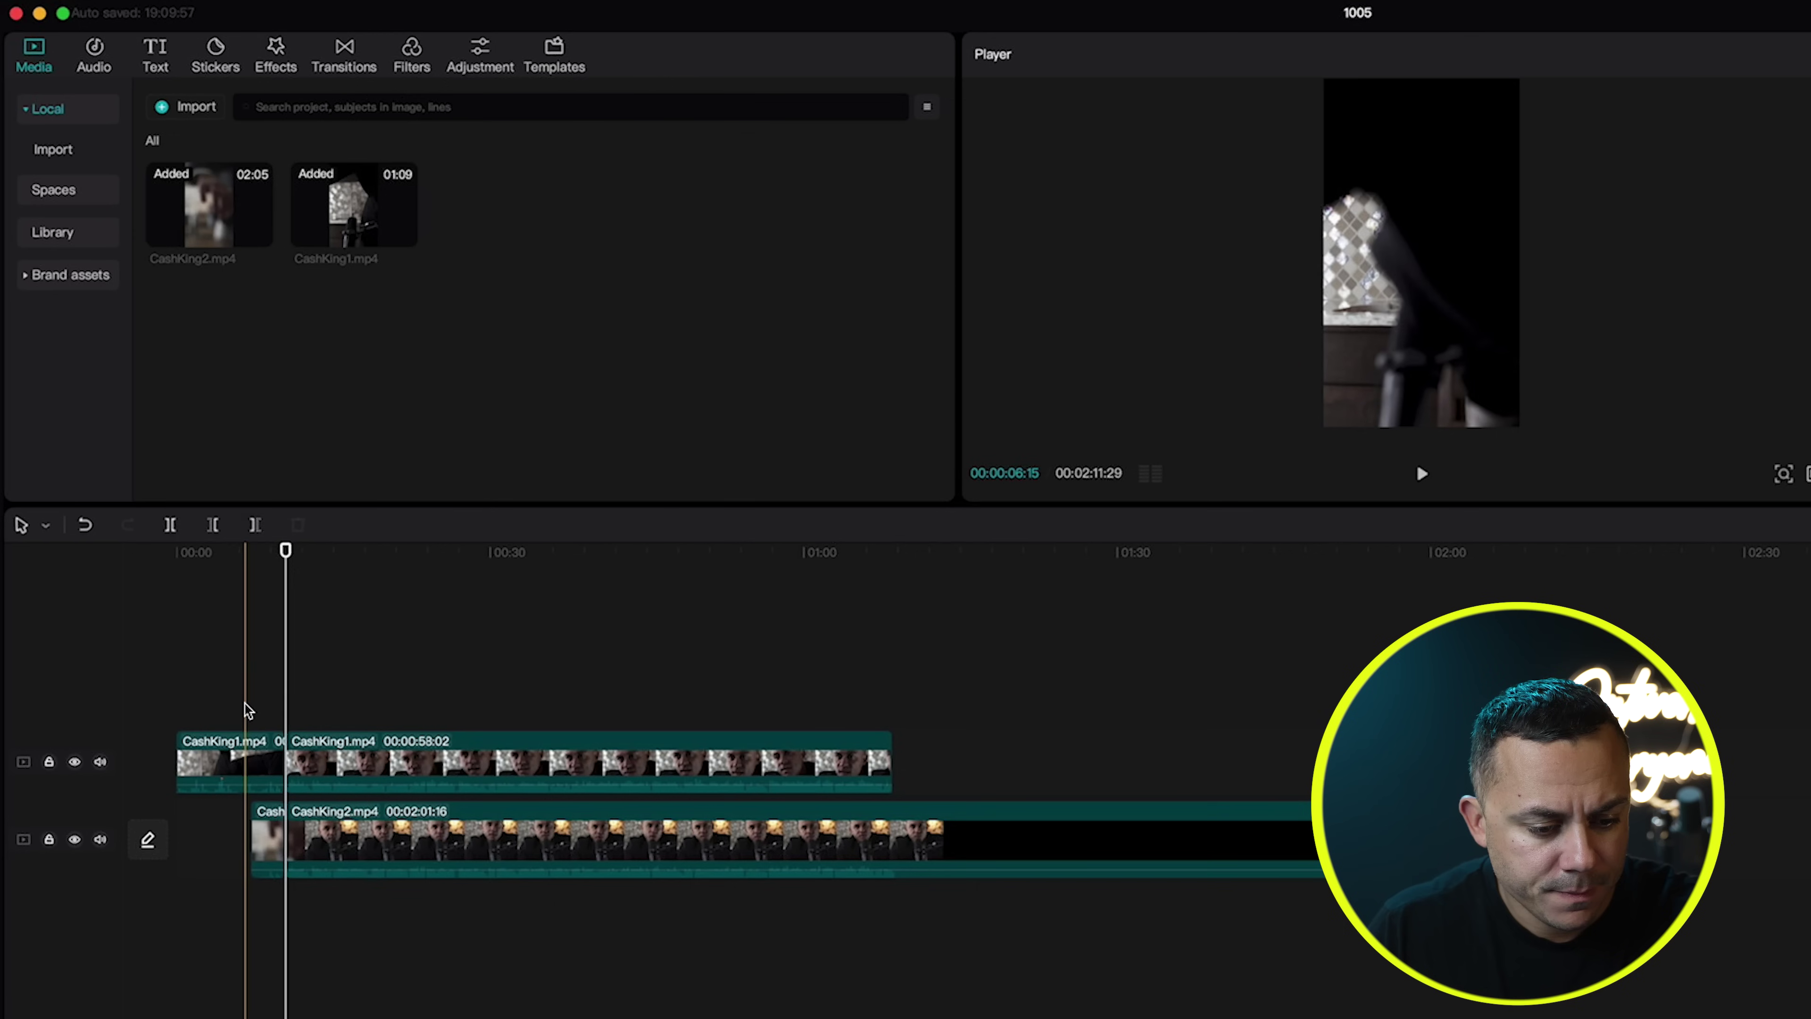
click(258, 801)
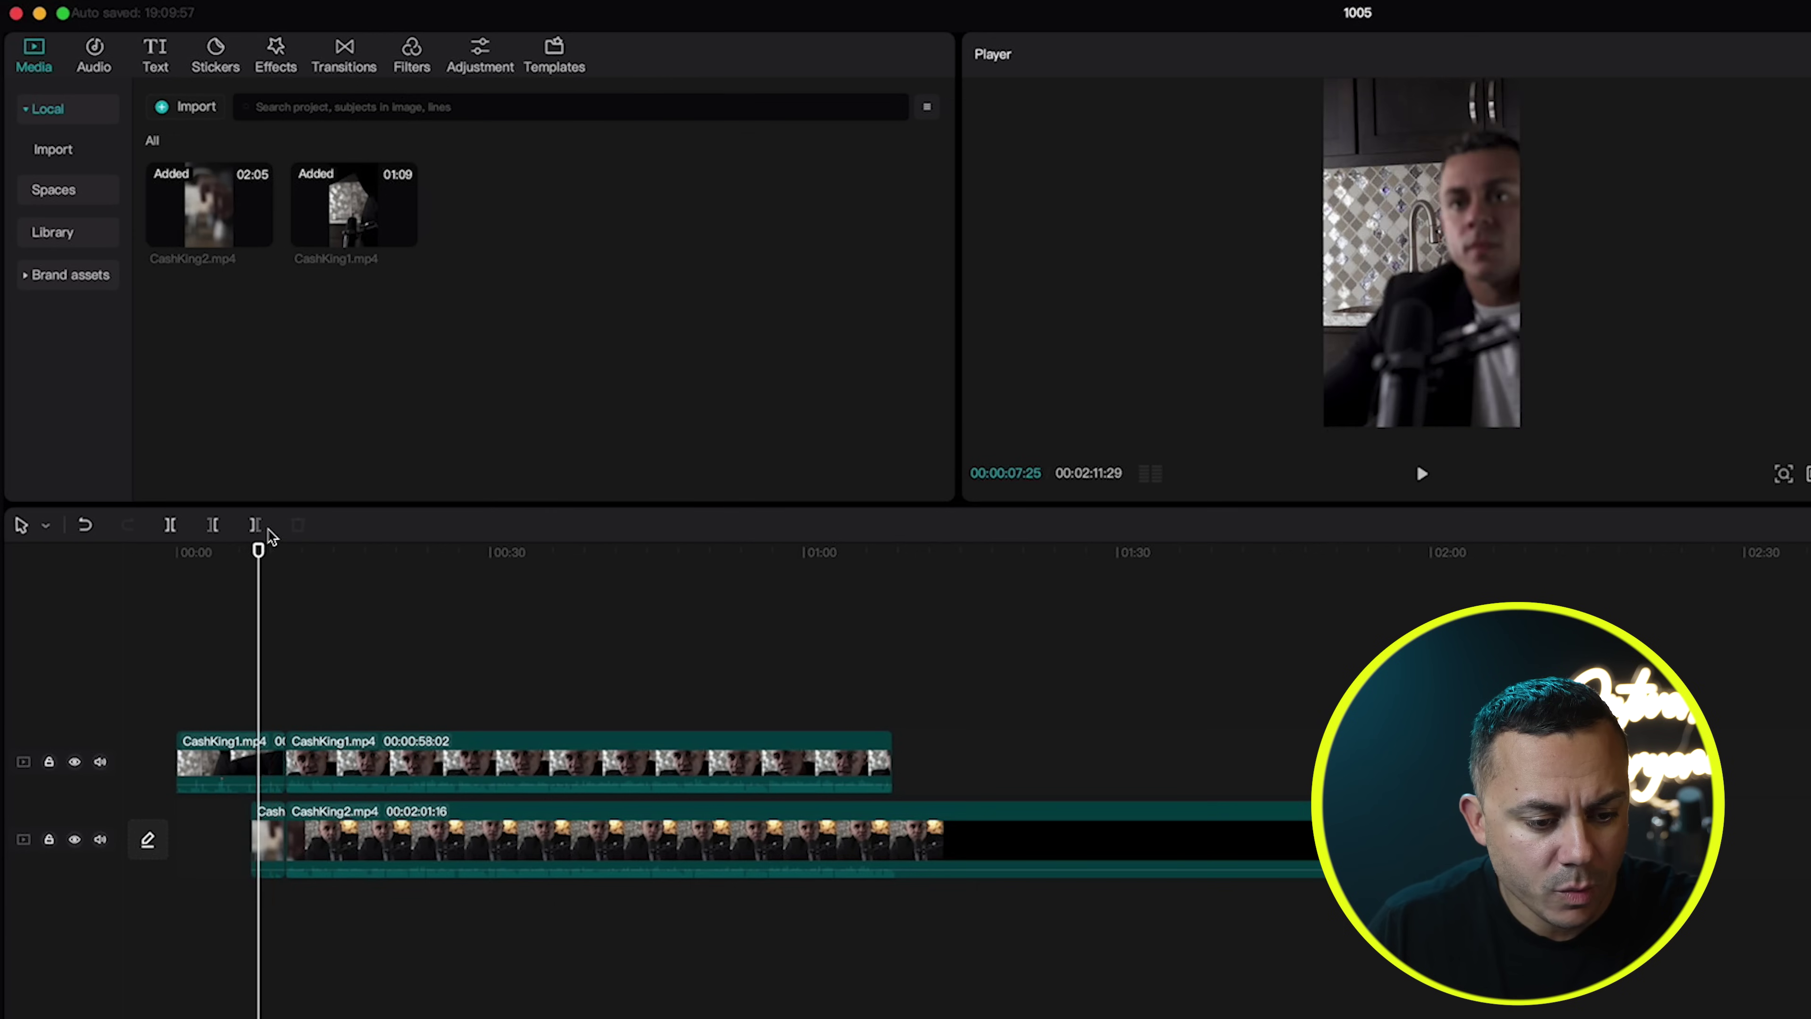
drag(259, 551, 286, 561)
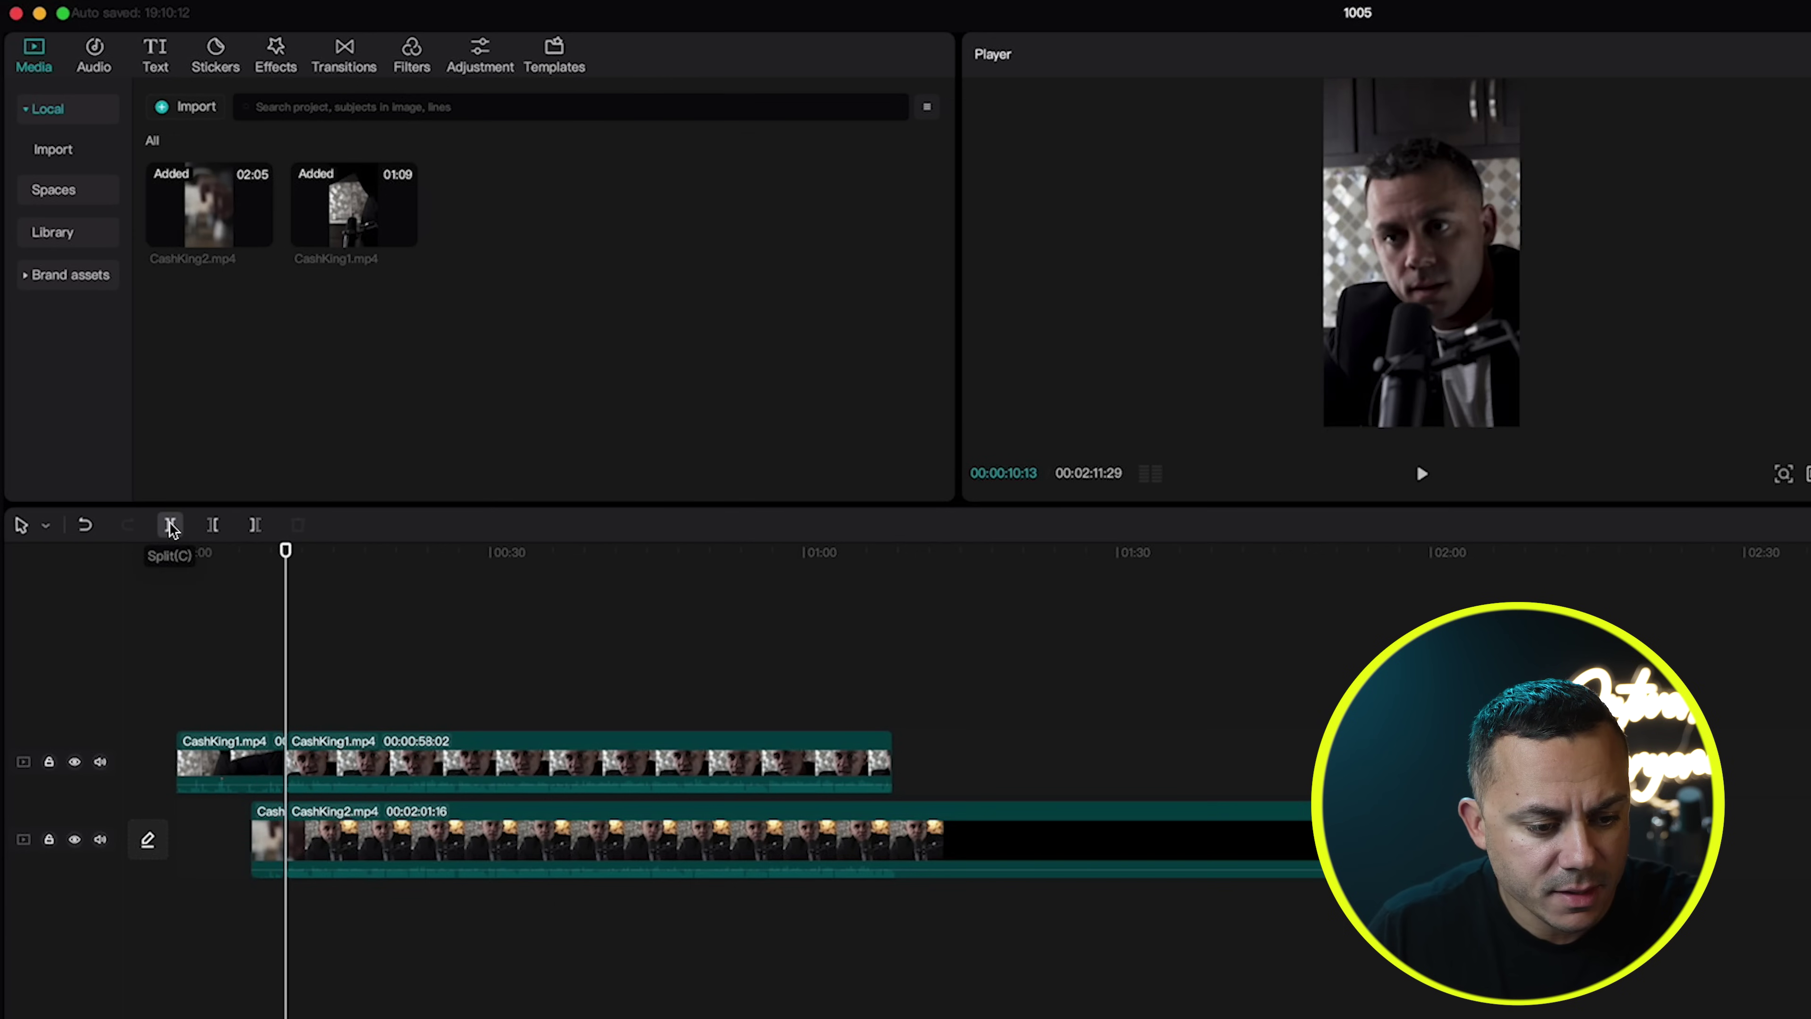
Delete the unwanted opening pieces of CashKing1.mp4 and CashKing2.mp4 before the split.
click(218, 767)
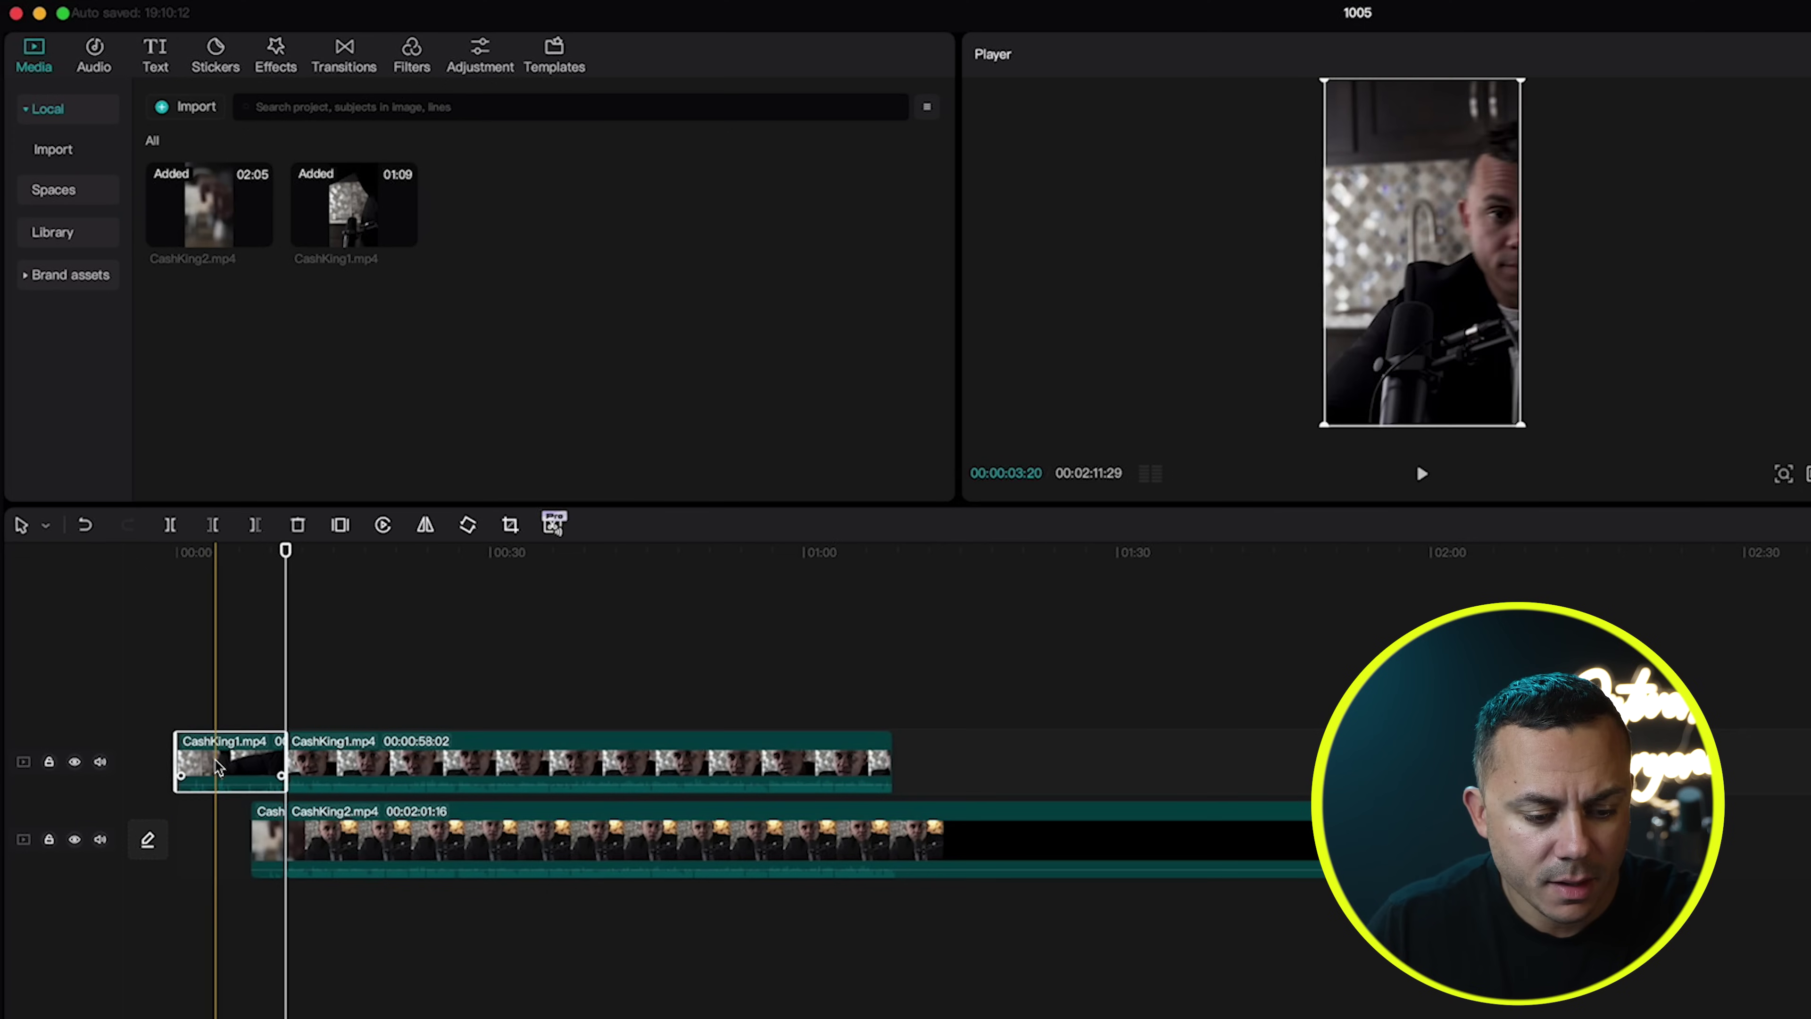
key(Delete)
click(261, 818)
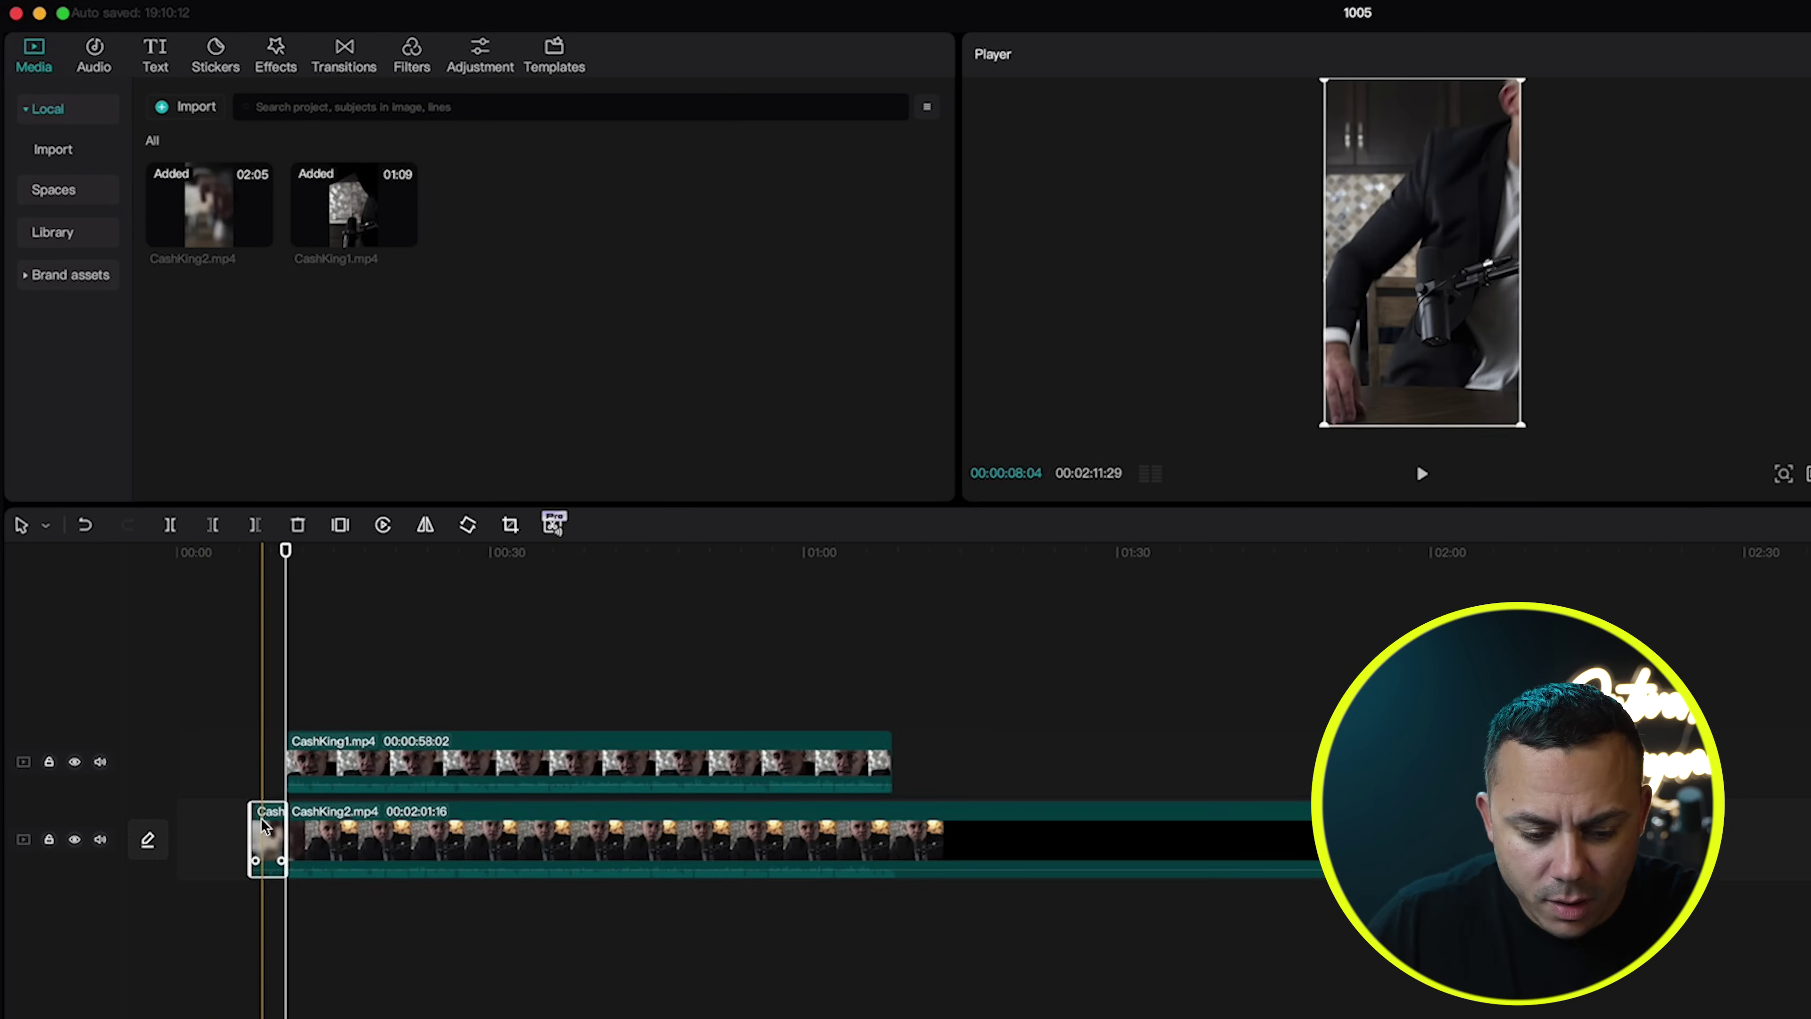
key(Delete)
Move the two remaining clips together to the start of the timeline, keeping them in sync.
drag(408, 665, 477, 873)
drag(511, 770, 395, 765)
click(325, 628)
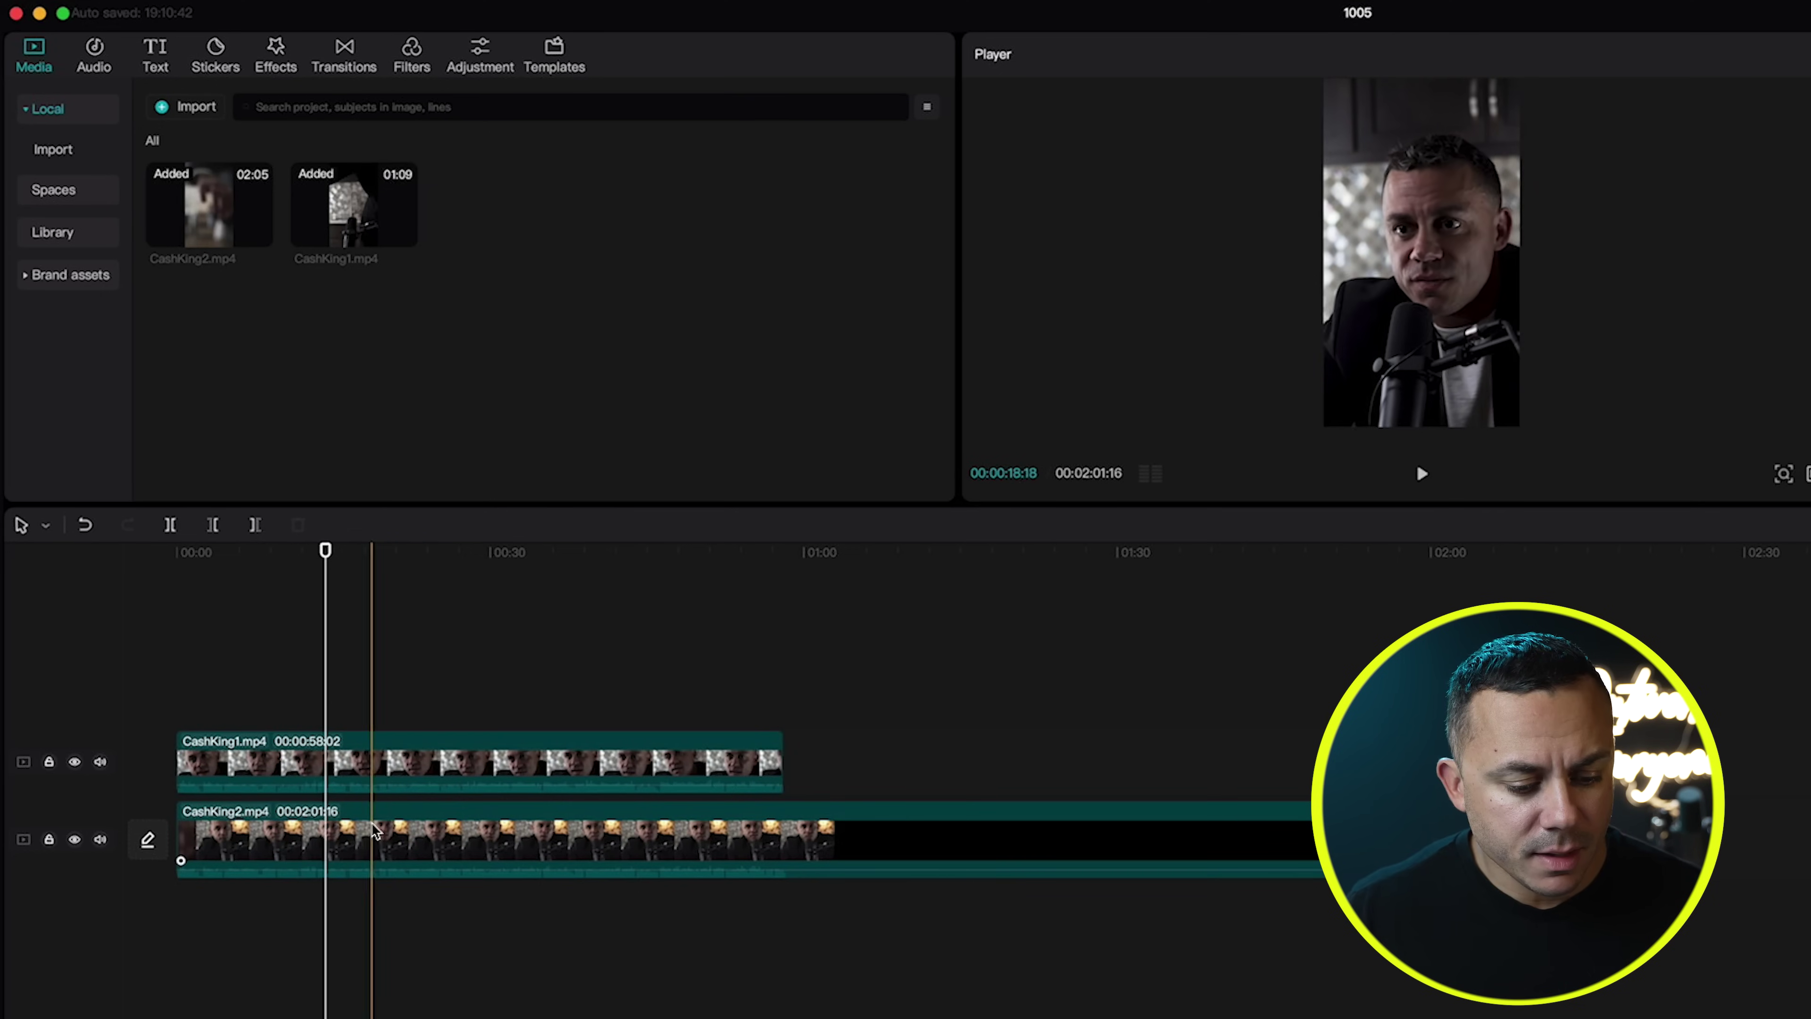
Hide the CashKing1.mp4 track to view the angle underneath, and show the track again.
click(379, 861)
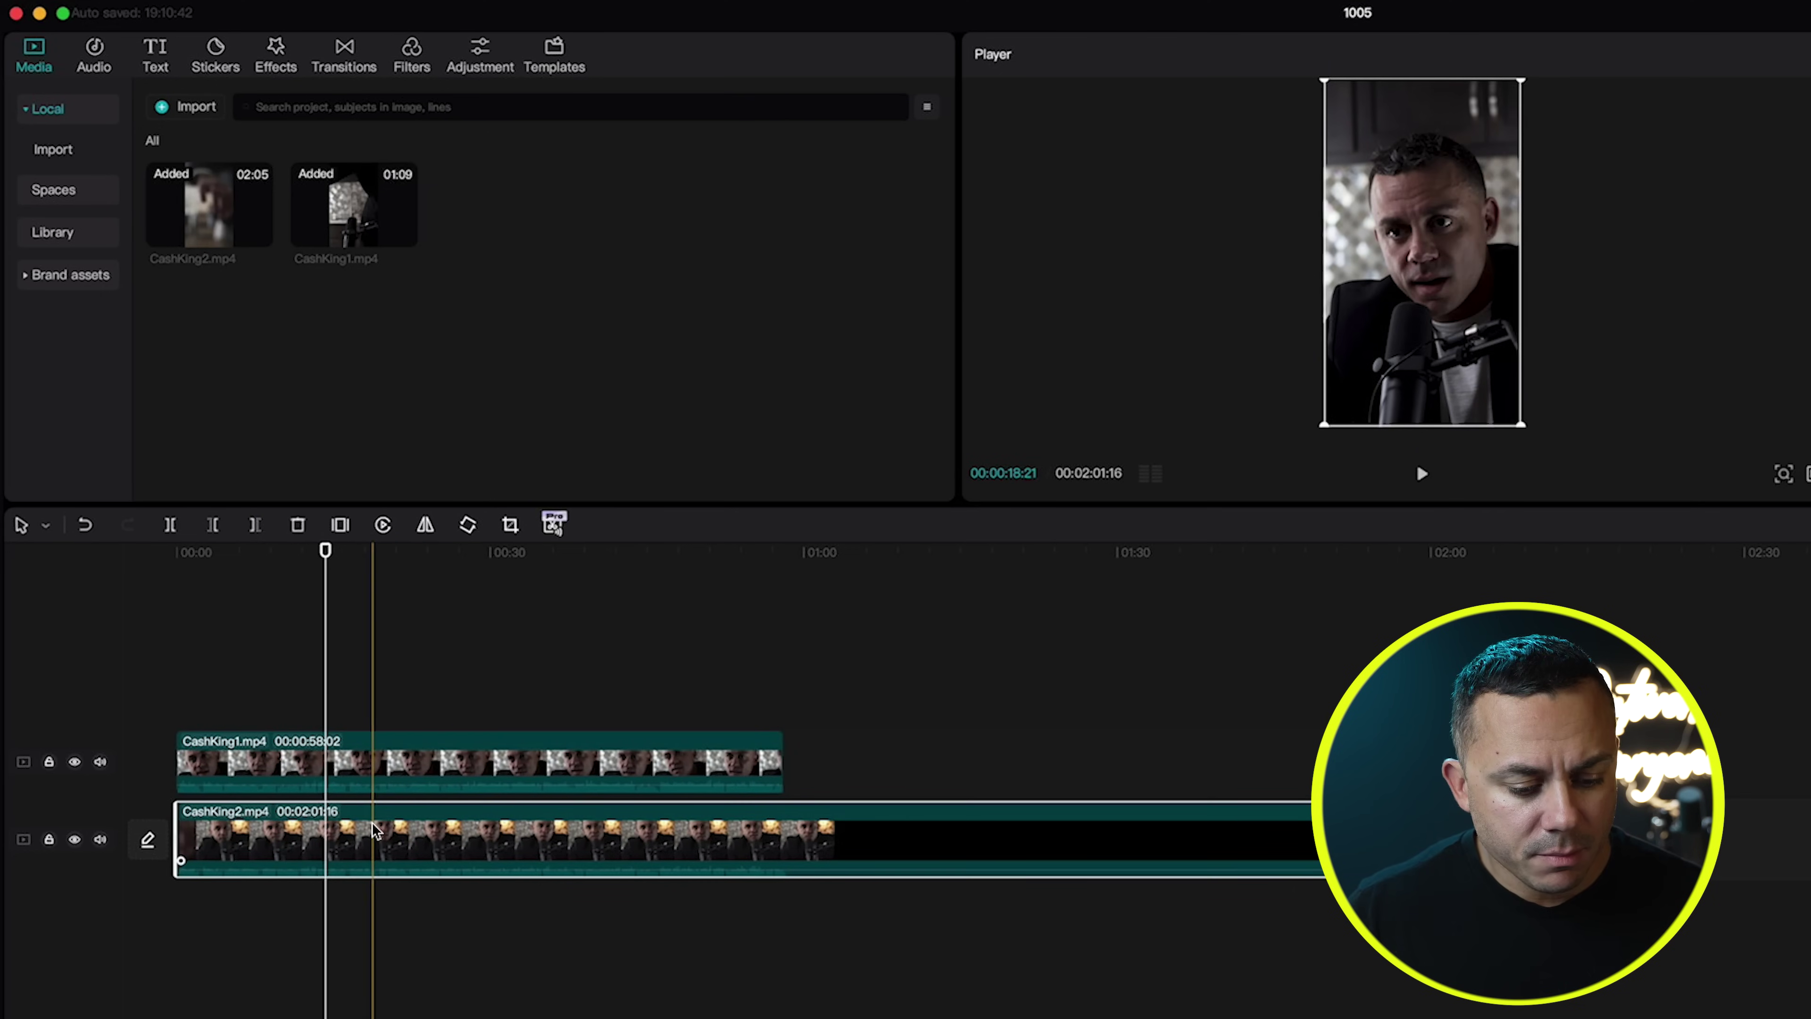
click(74, 761)
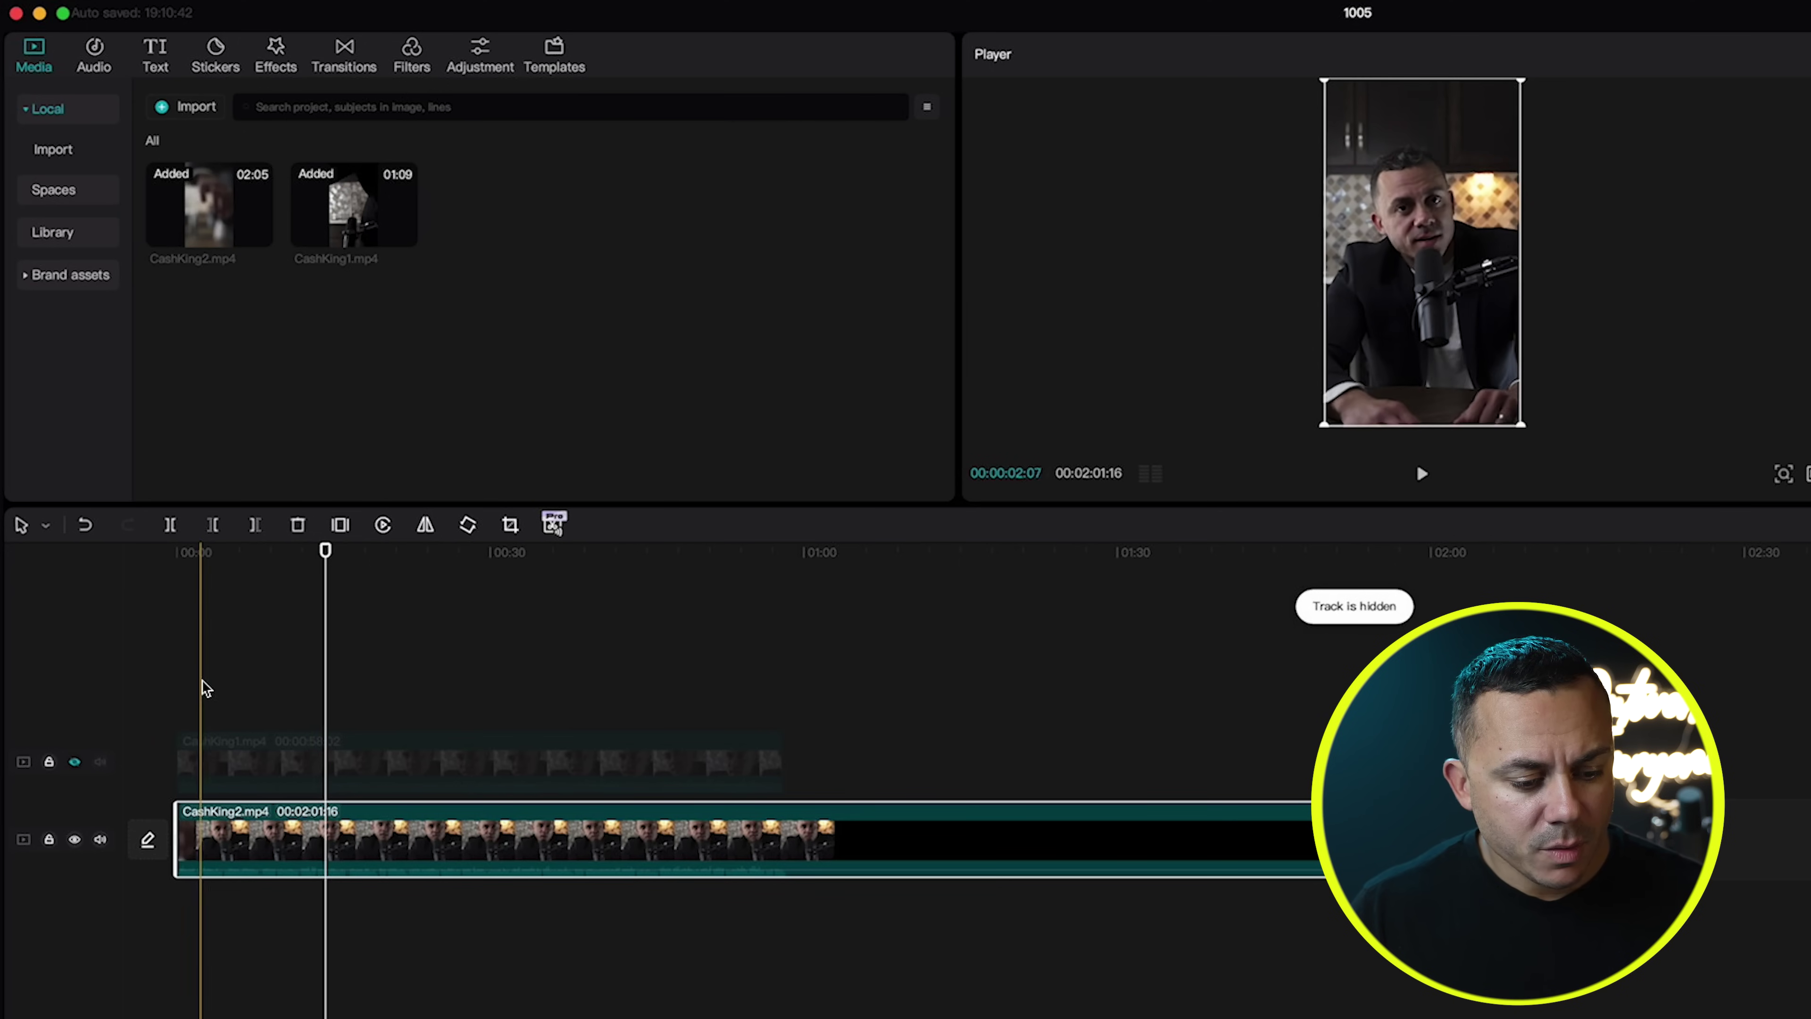
click(74, 761)
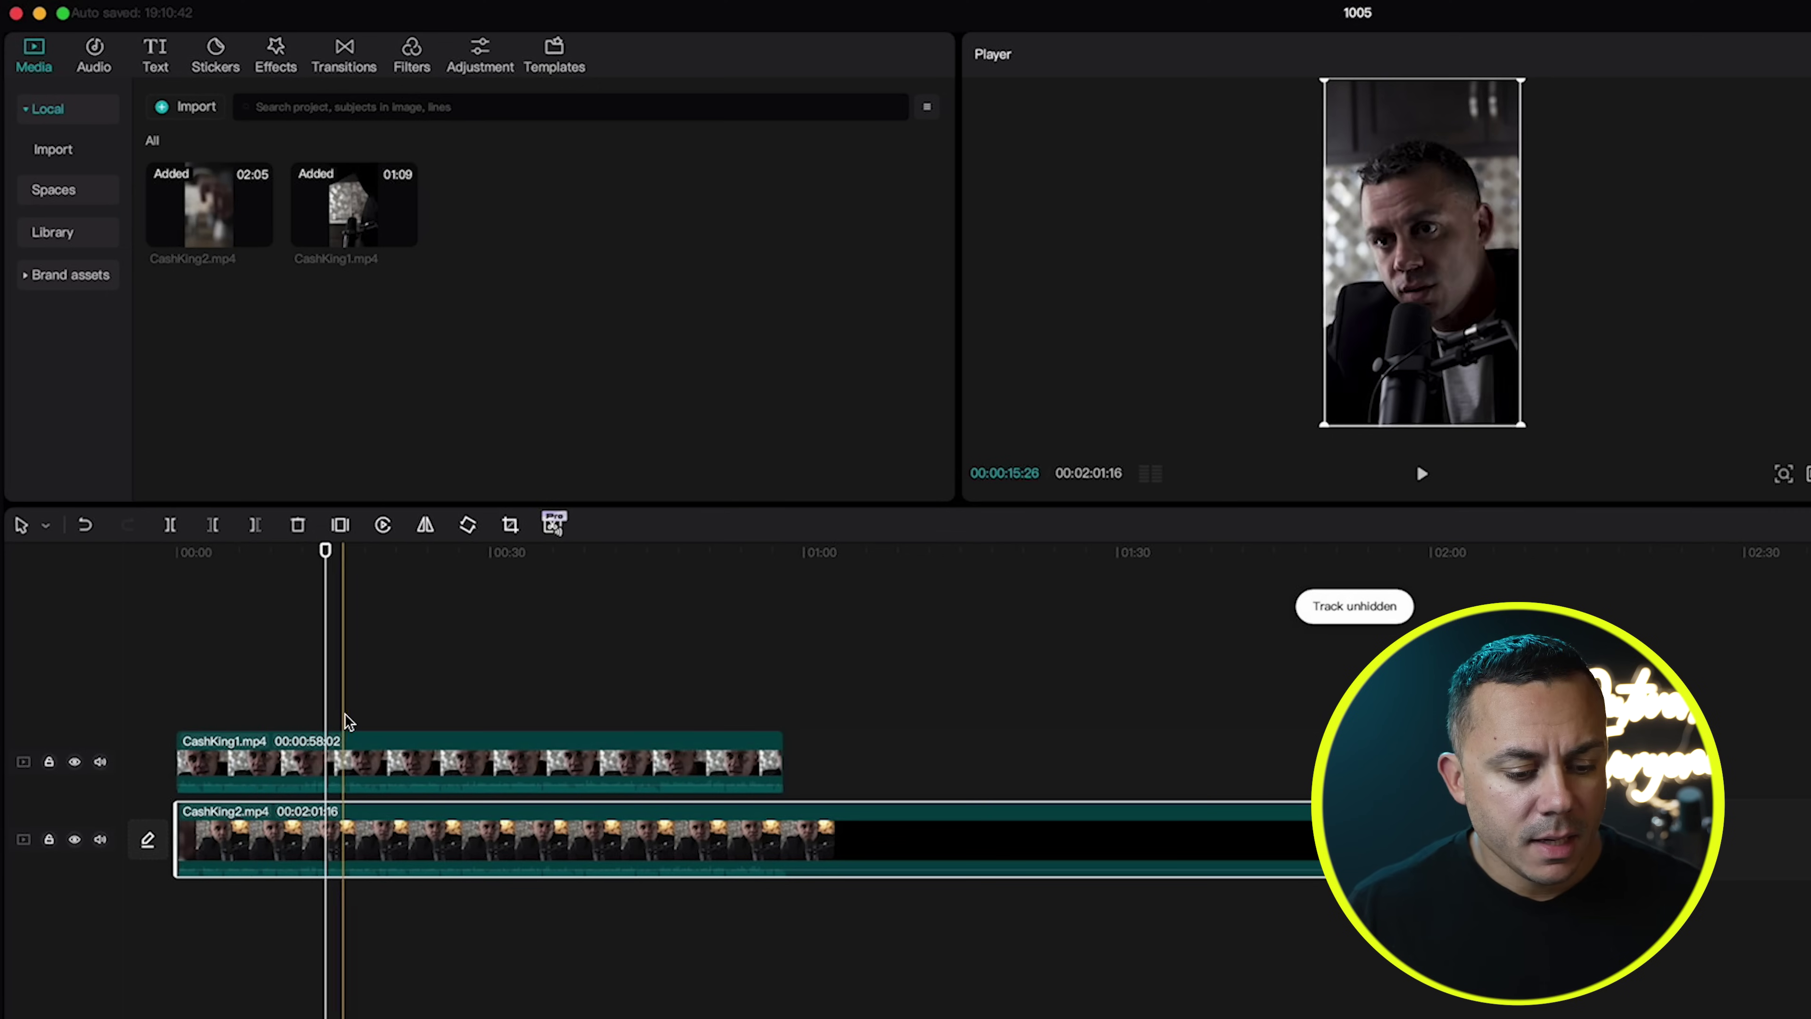
Extract the audio from CashKing1.mp4 and delete the extracted audio clip so only CashKing2.mp4 supplies sound.
click(252, 756)
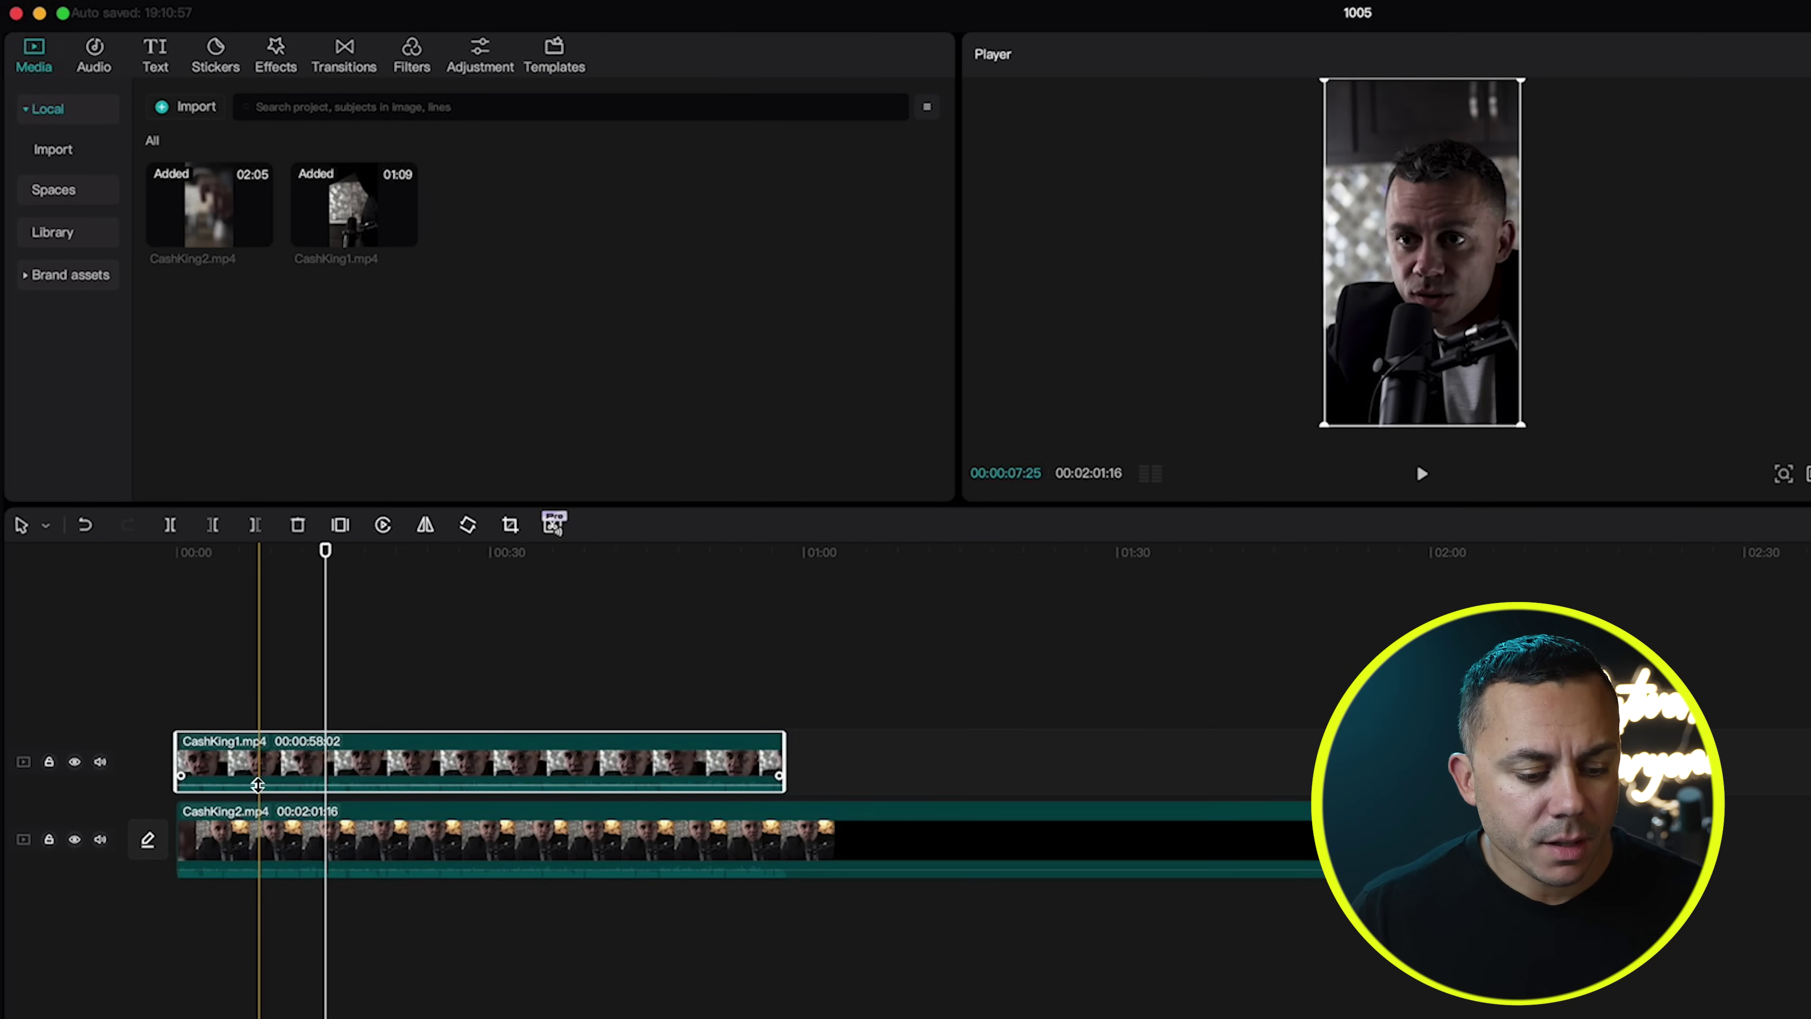
mouse_move(268, 790)
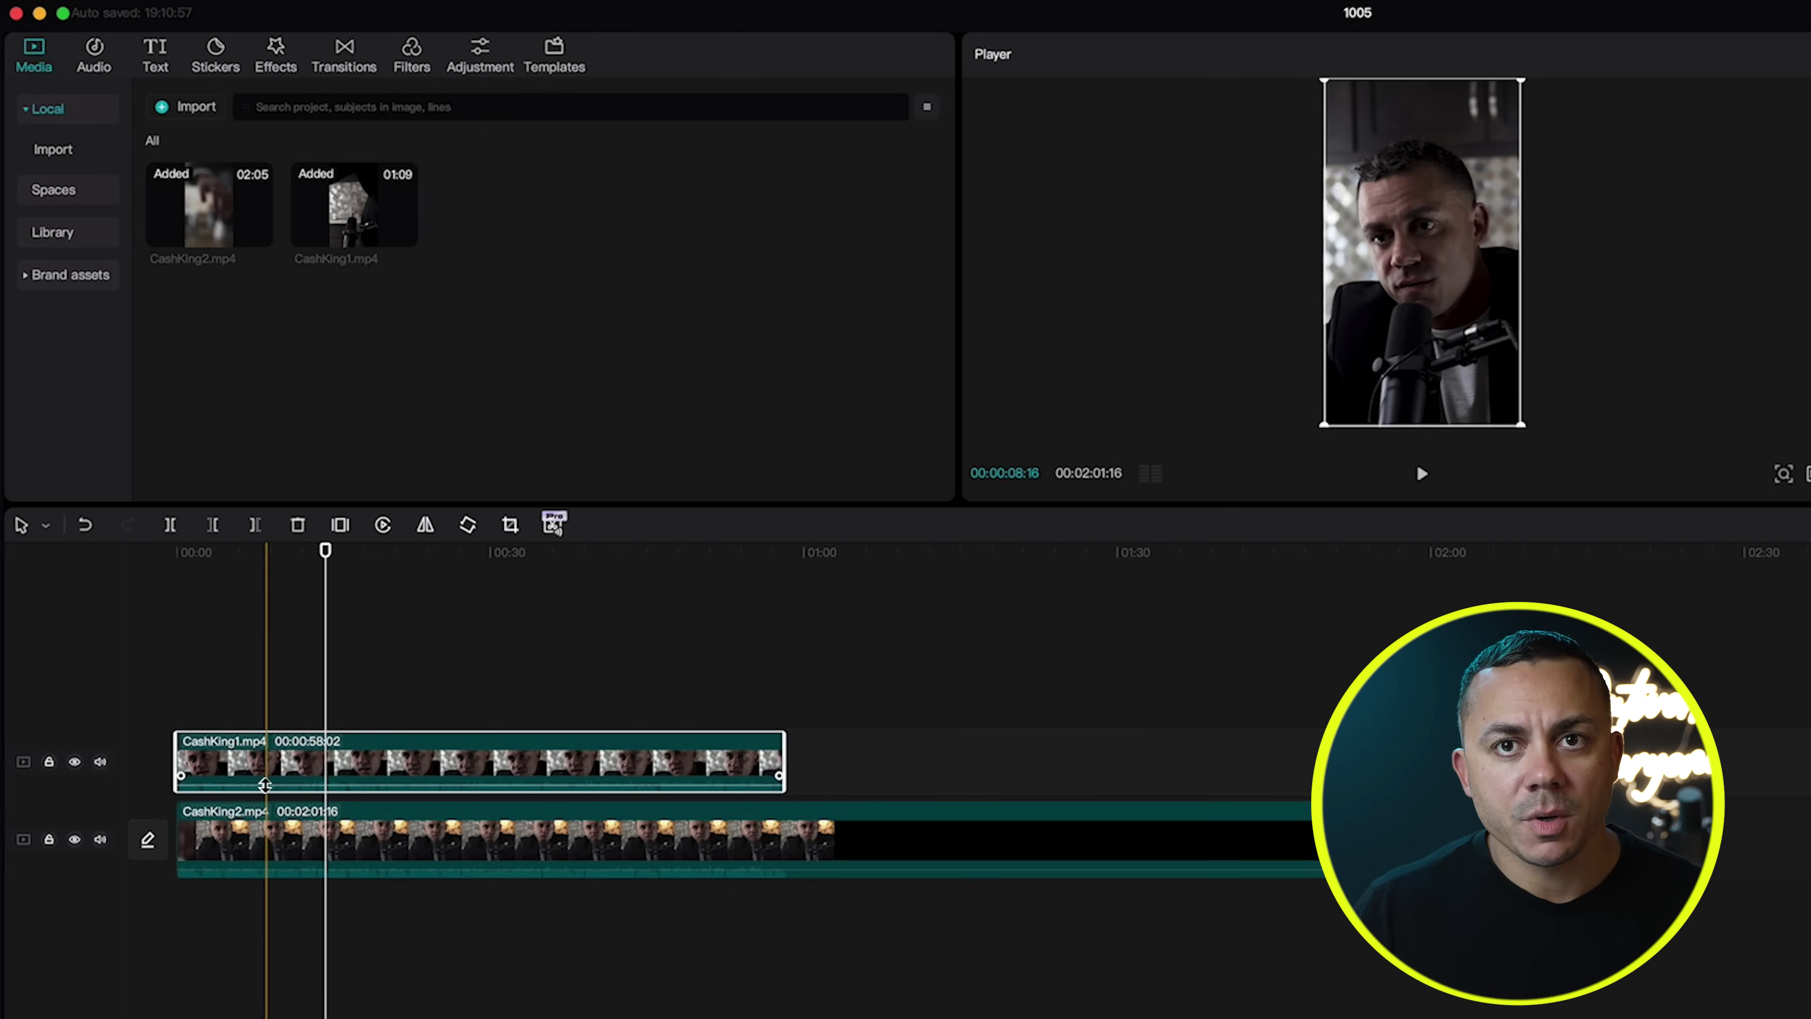
right_click(407, 759)
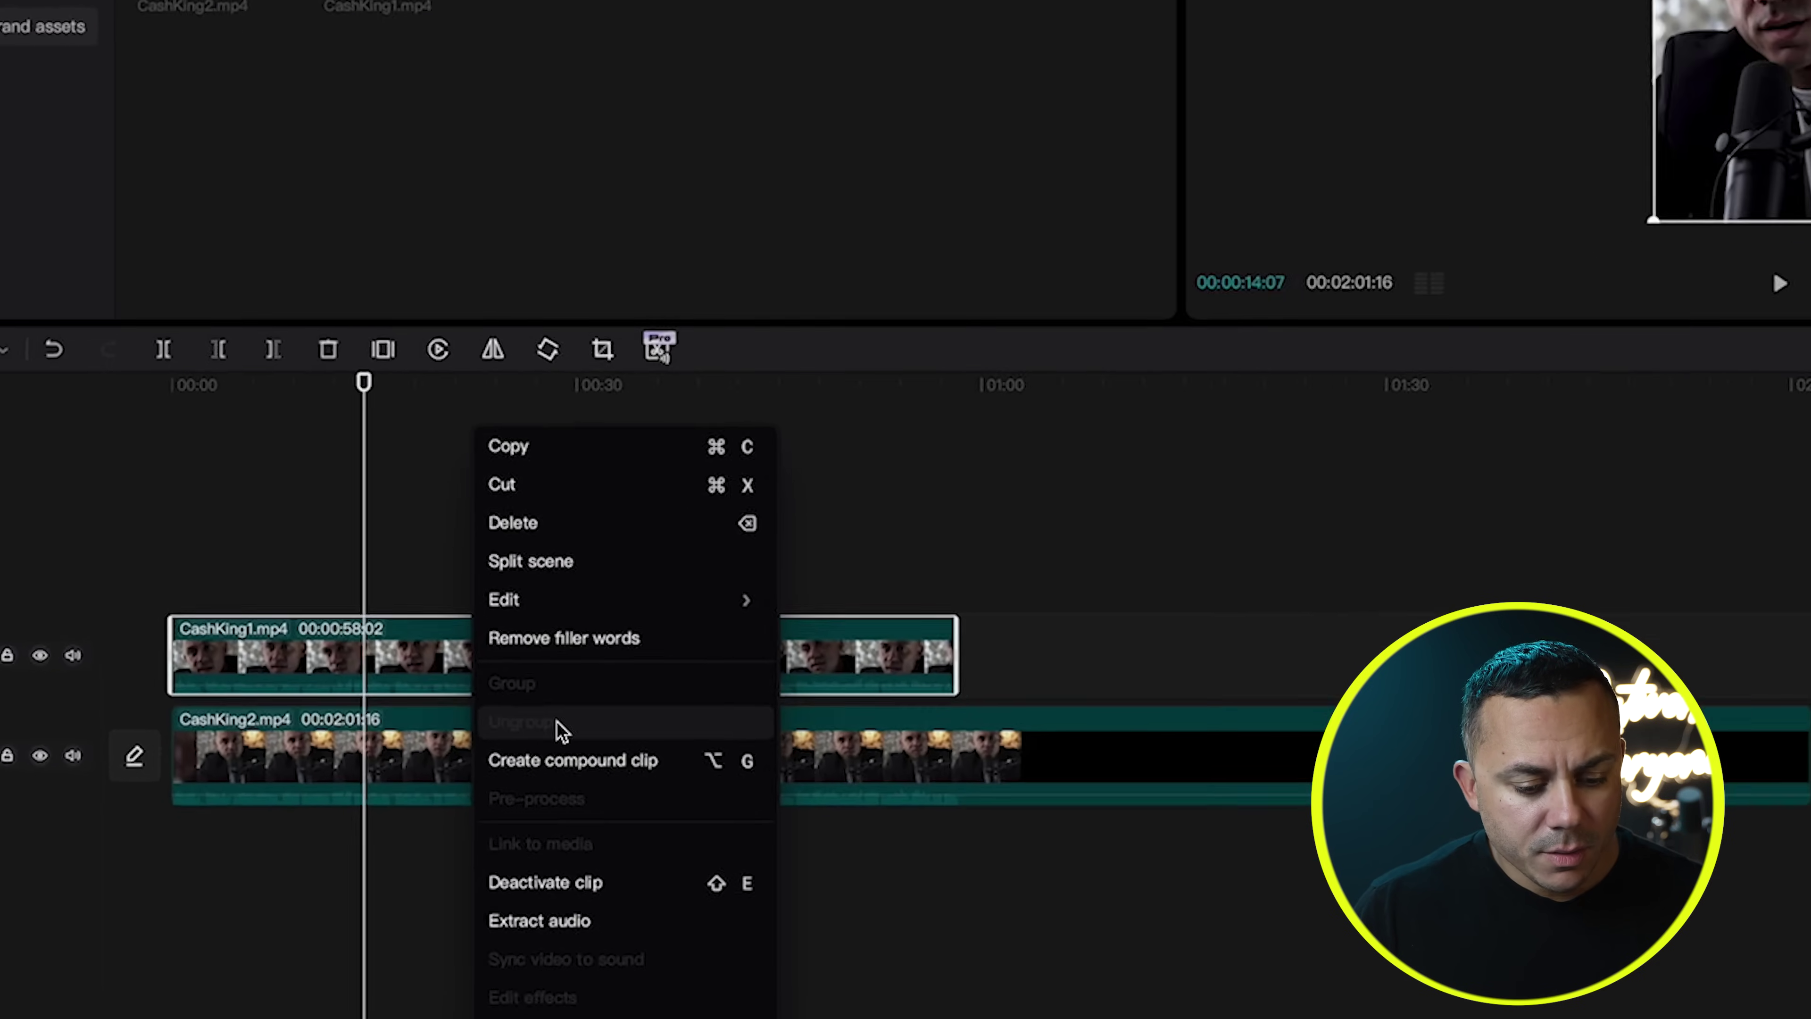
click(483, 483)
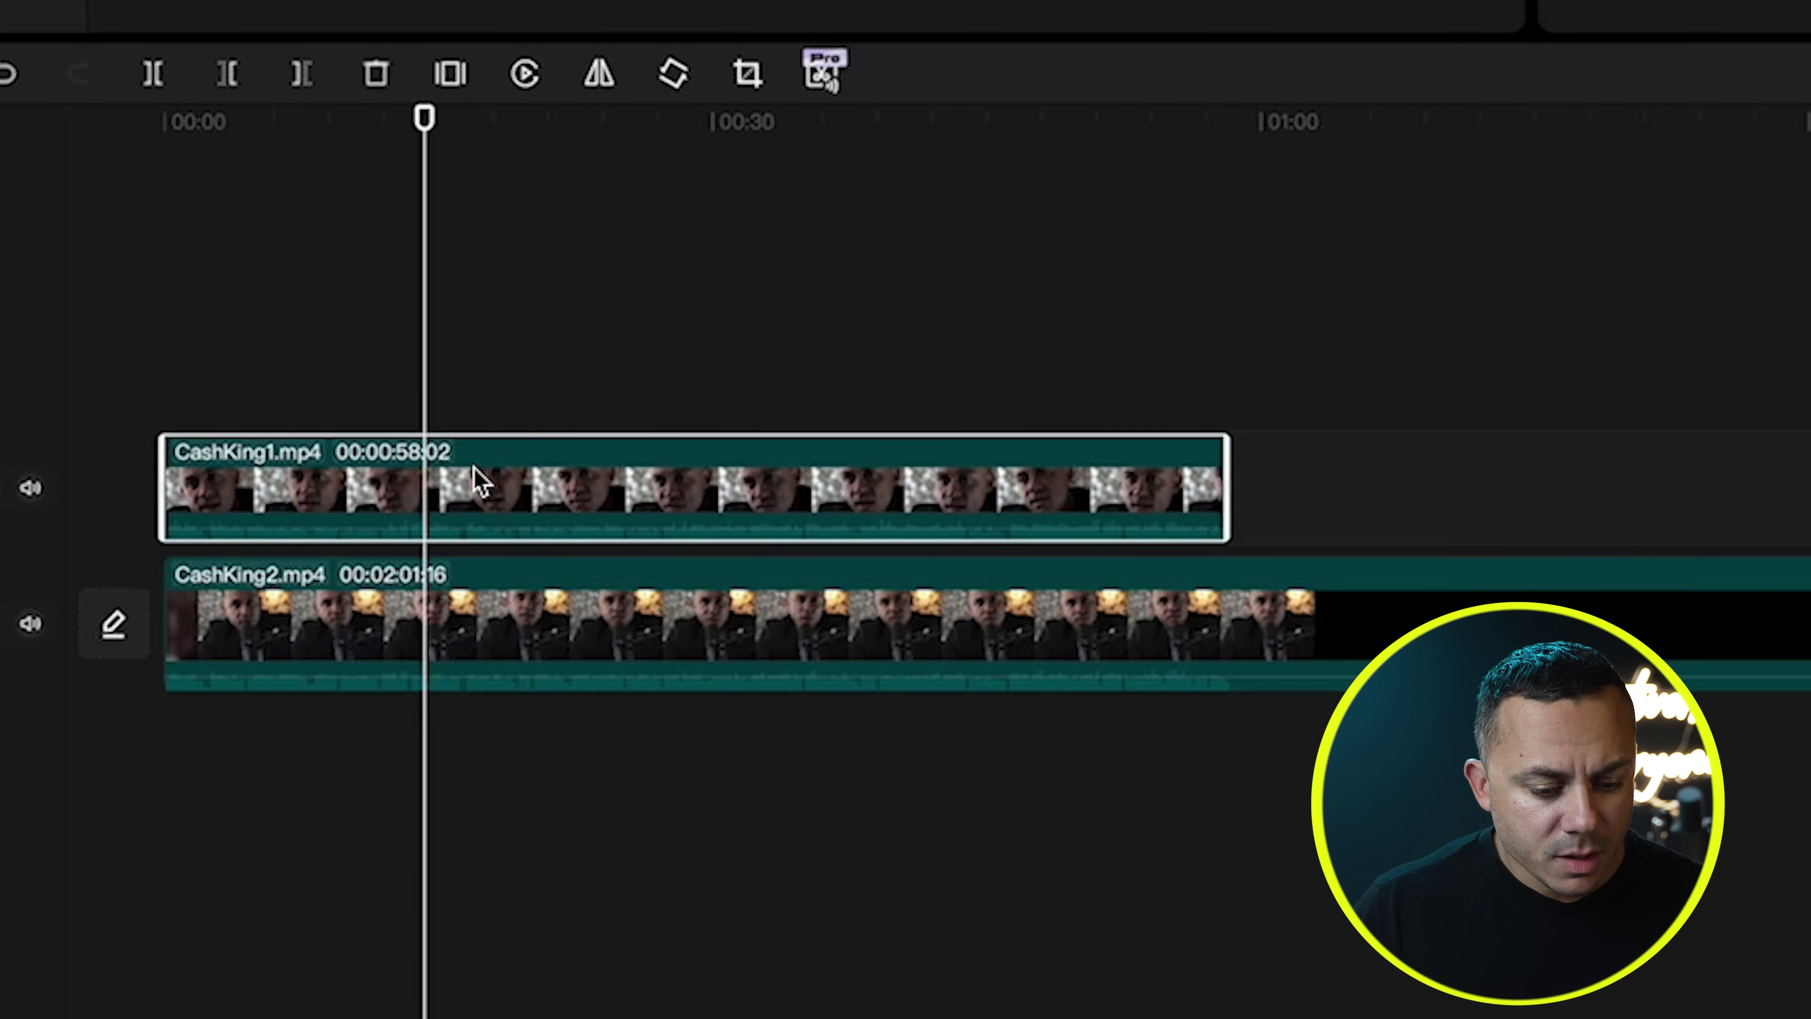
right_click(478, 479)
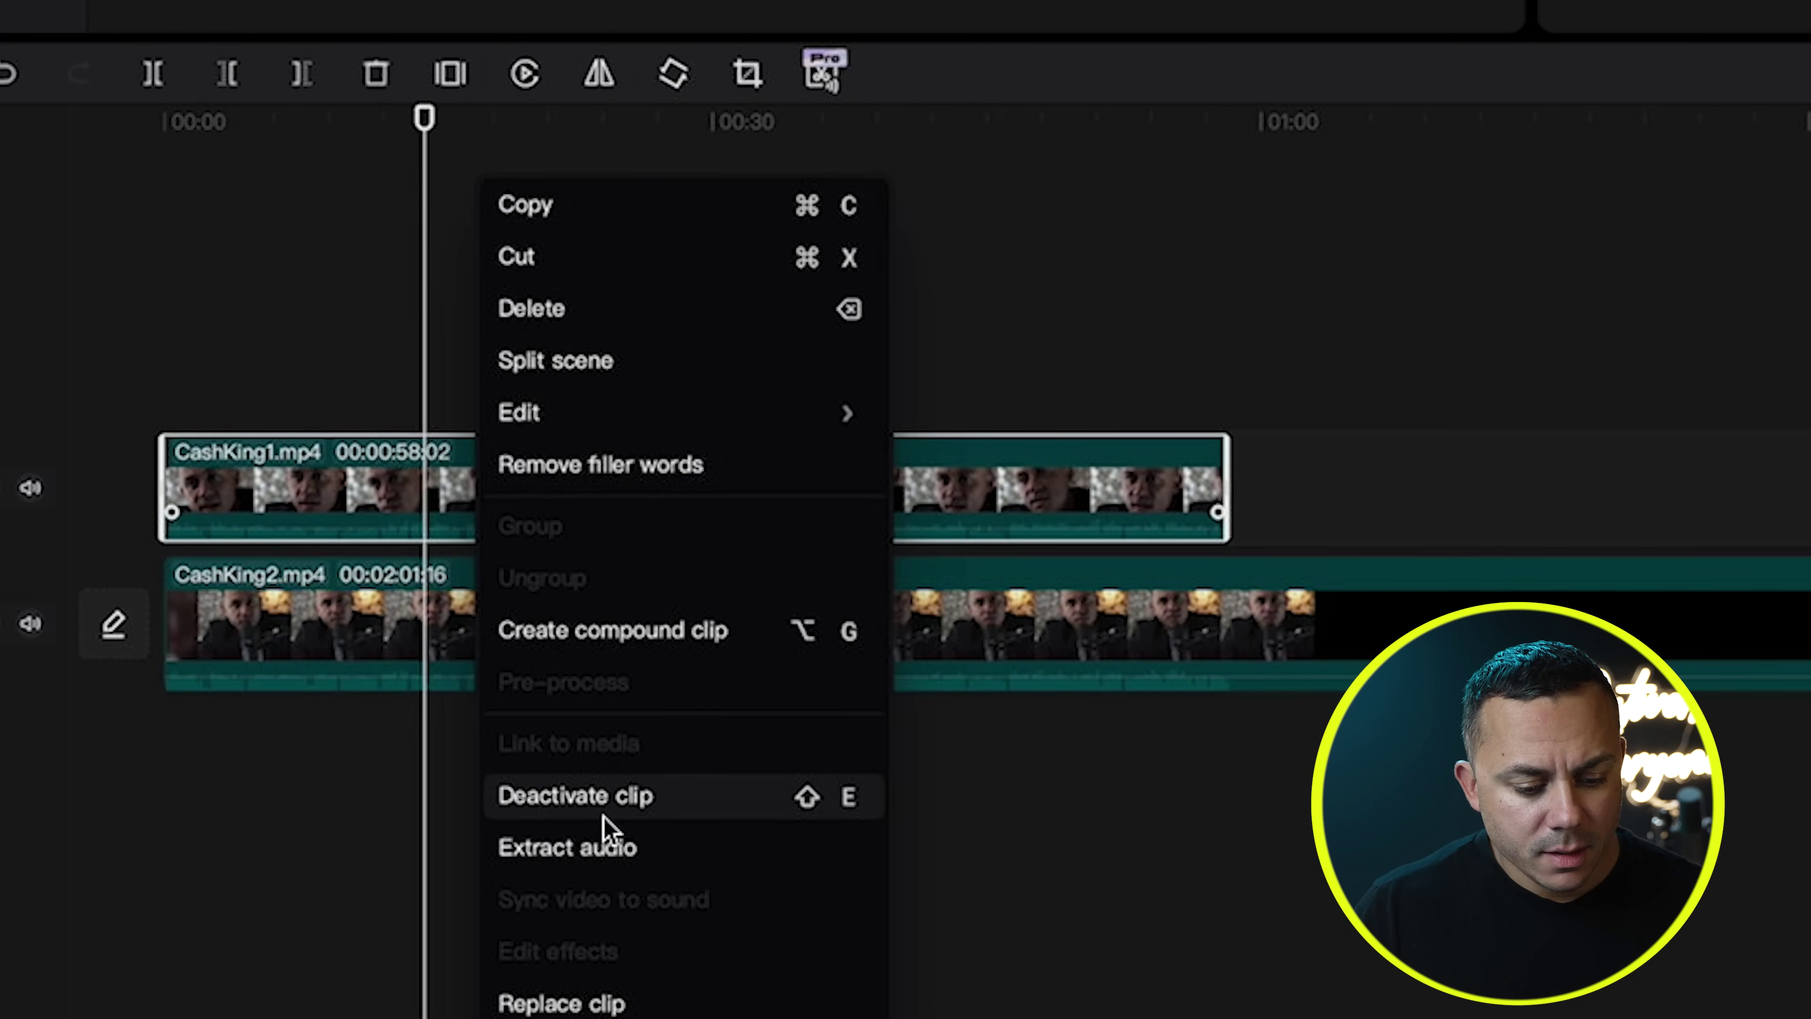
click(606, 849)
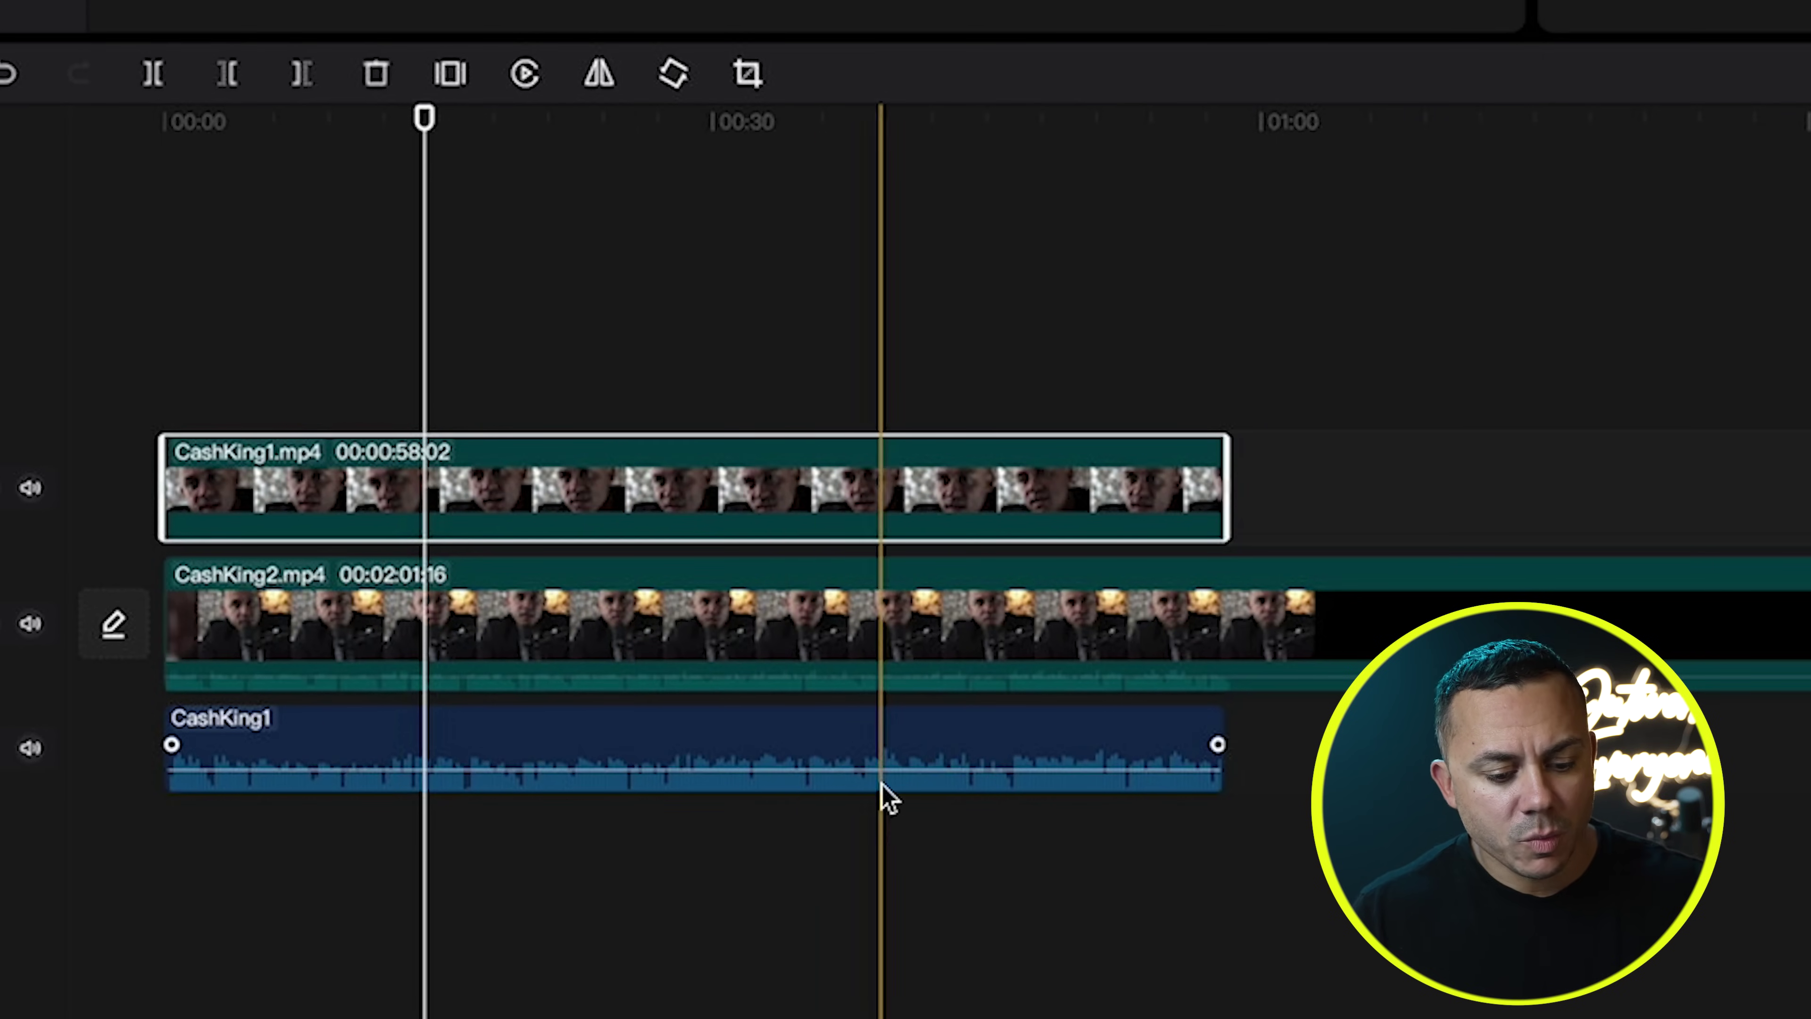
click(803, 753)
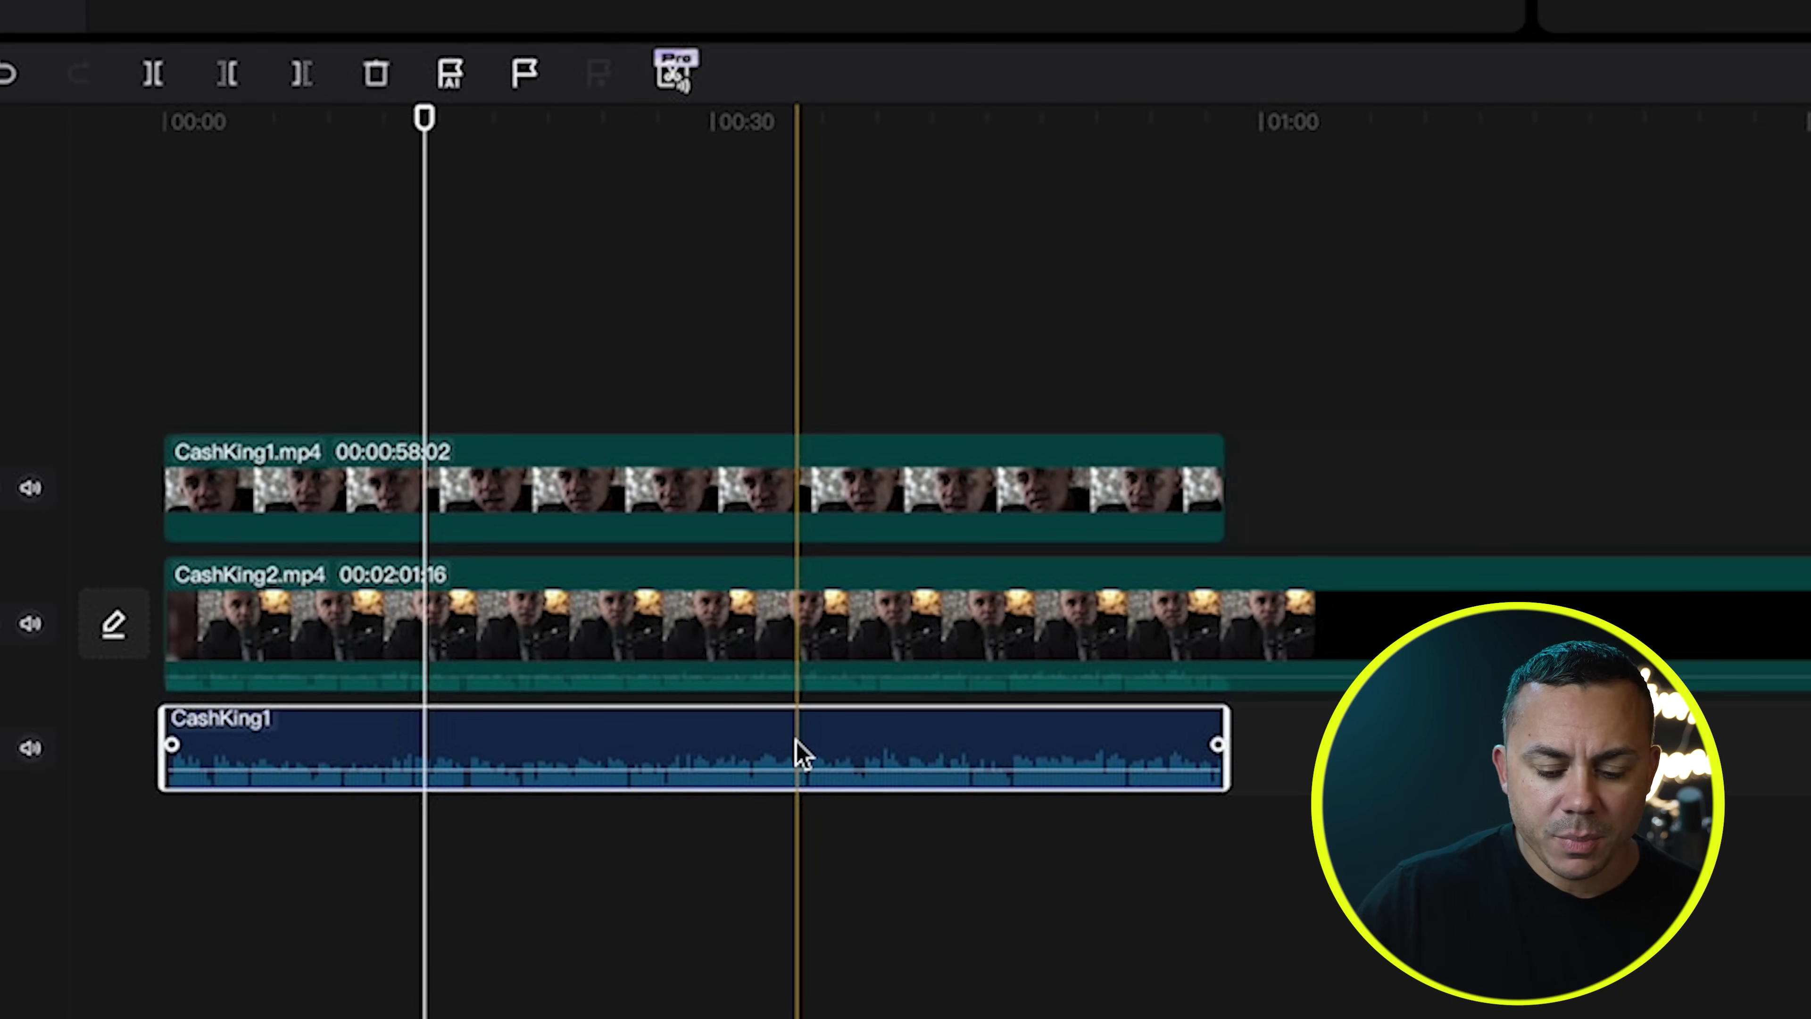
key(Delete)
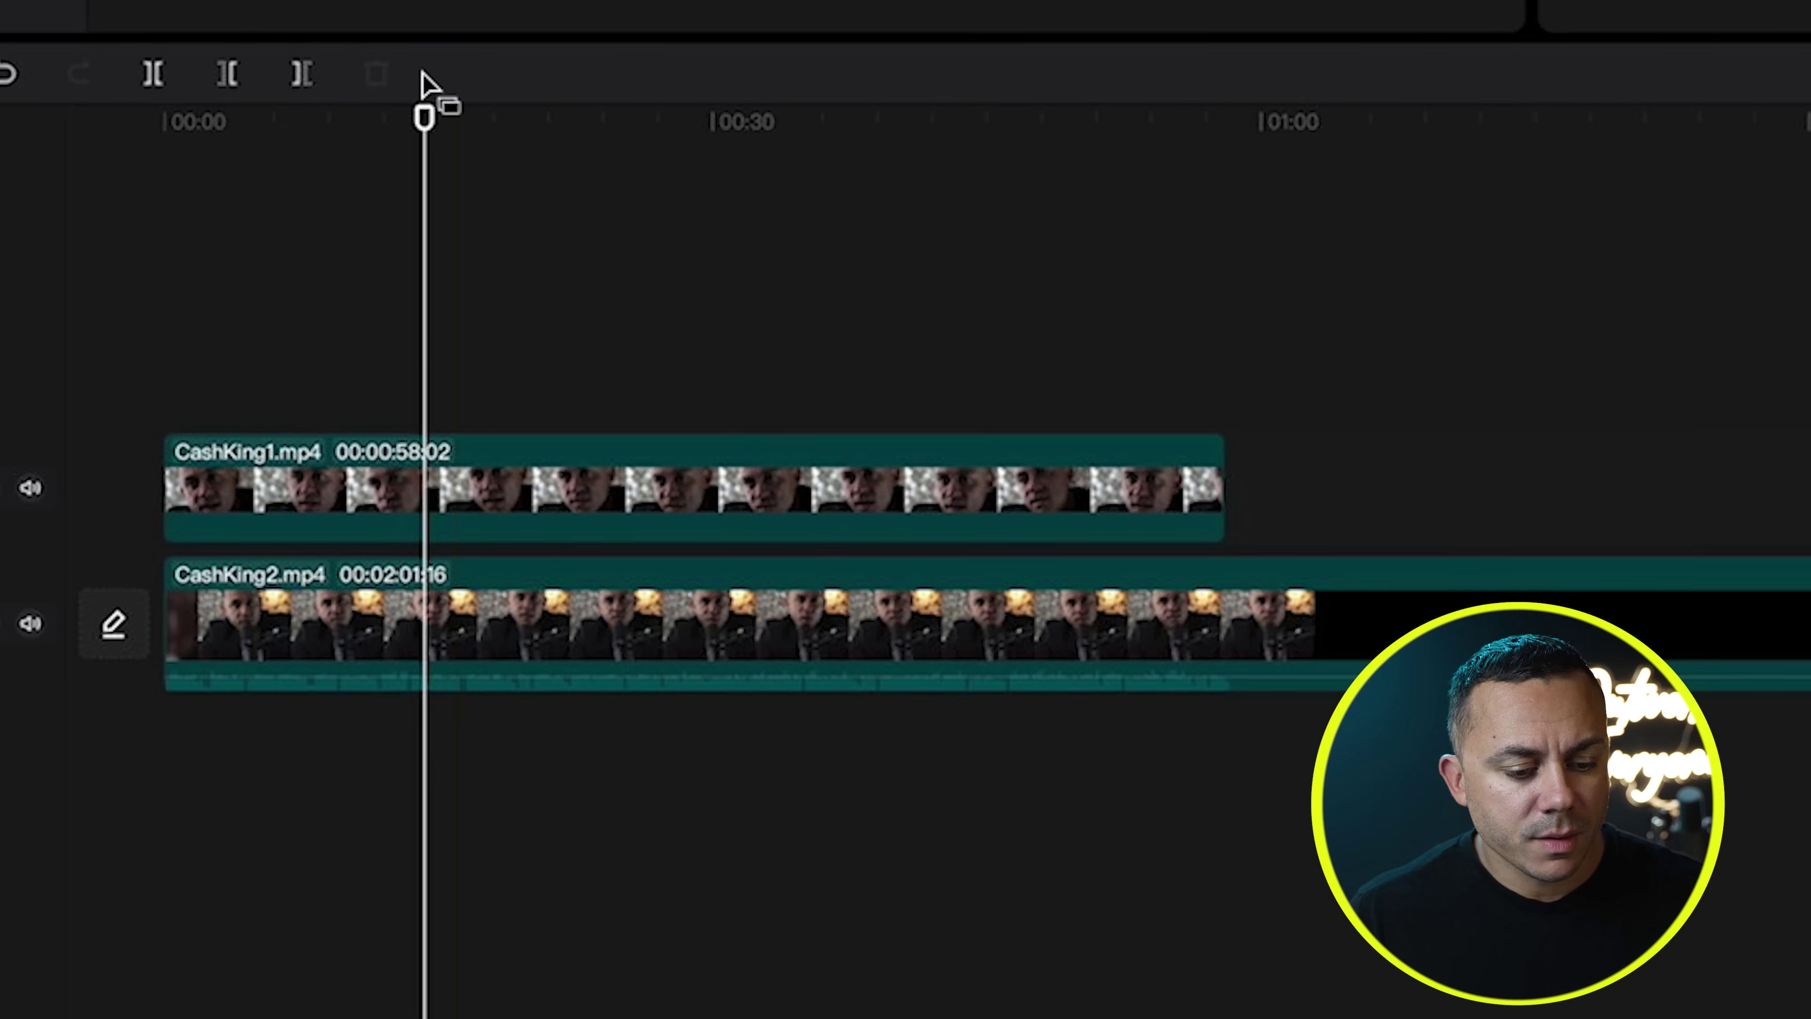
Play the timeline from about 3 seconds to check the sound with only one audio source.
drag(425, 130, 219, 132)
key(space)
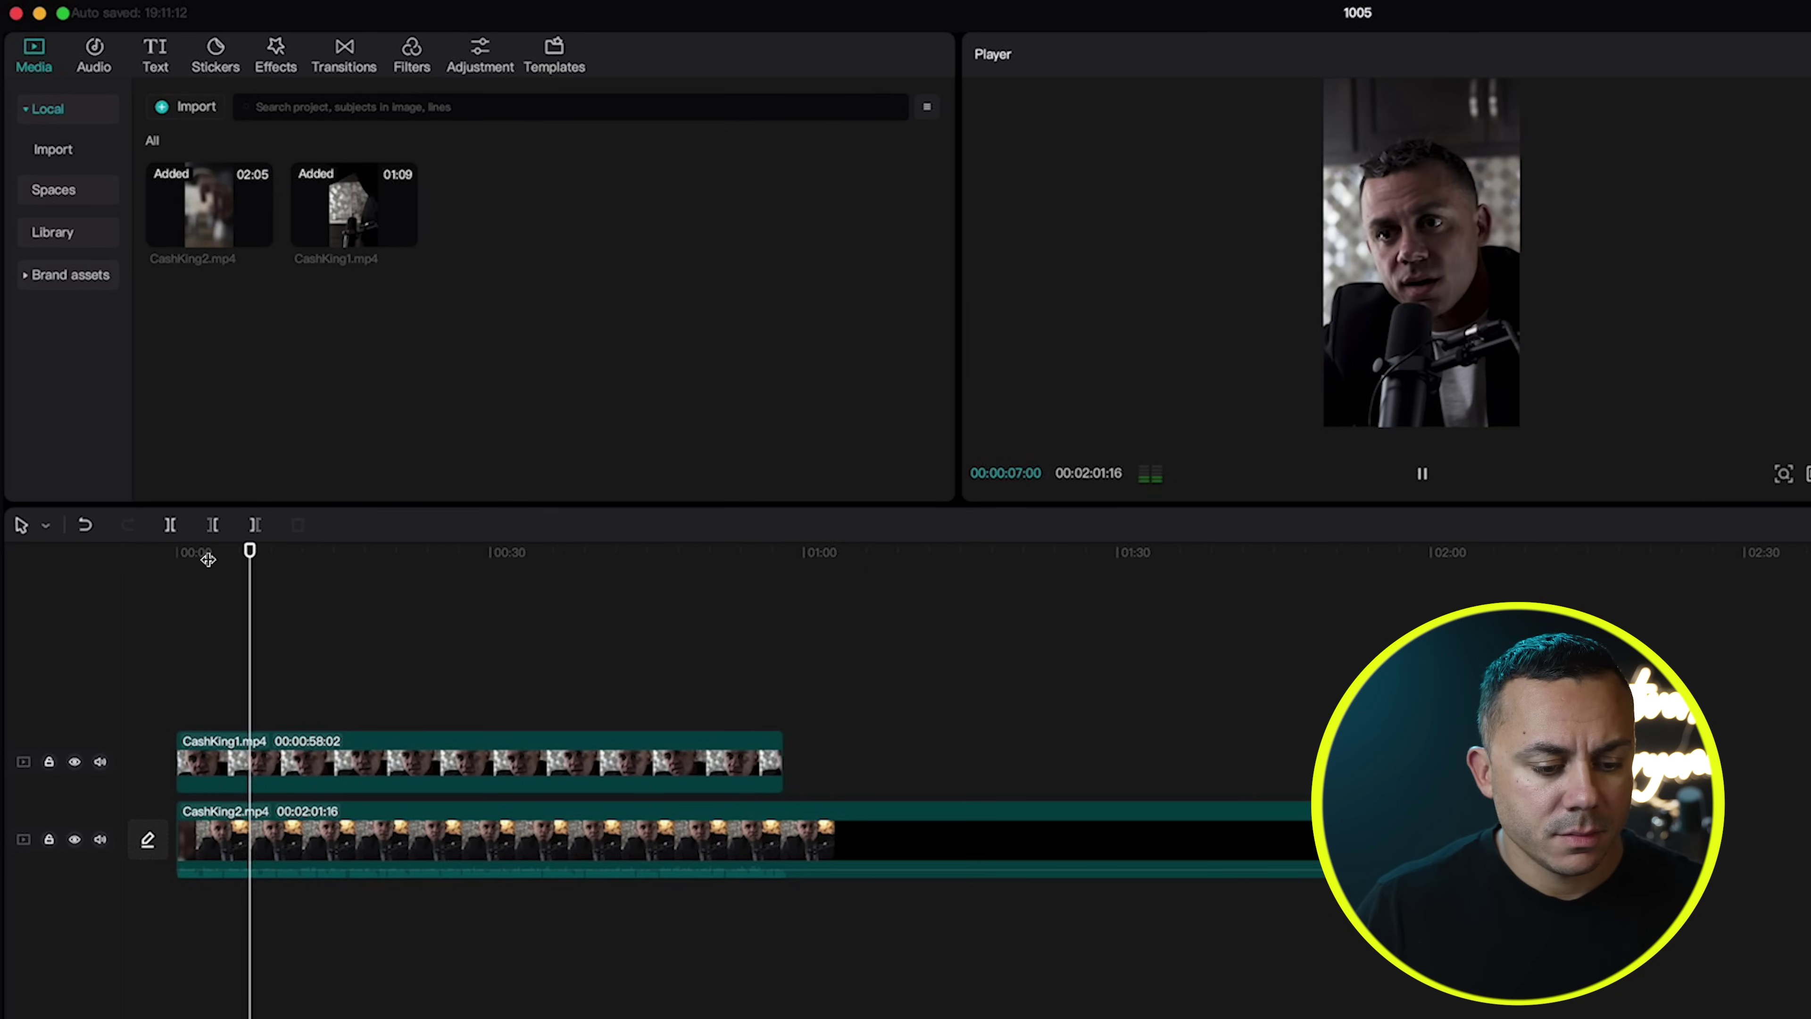
key(space)
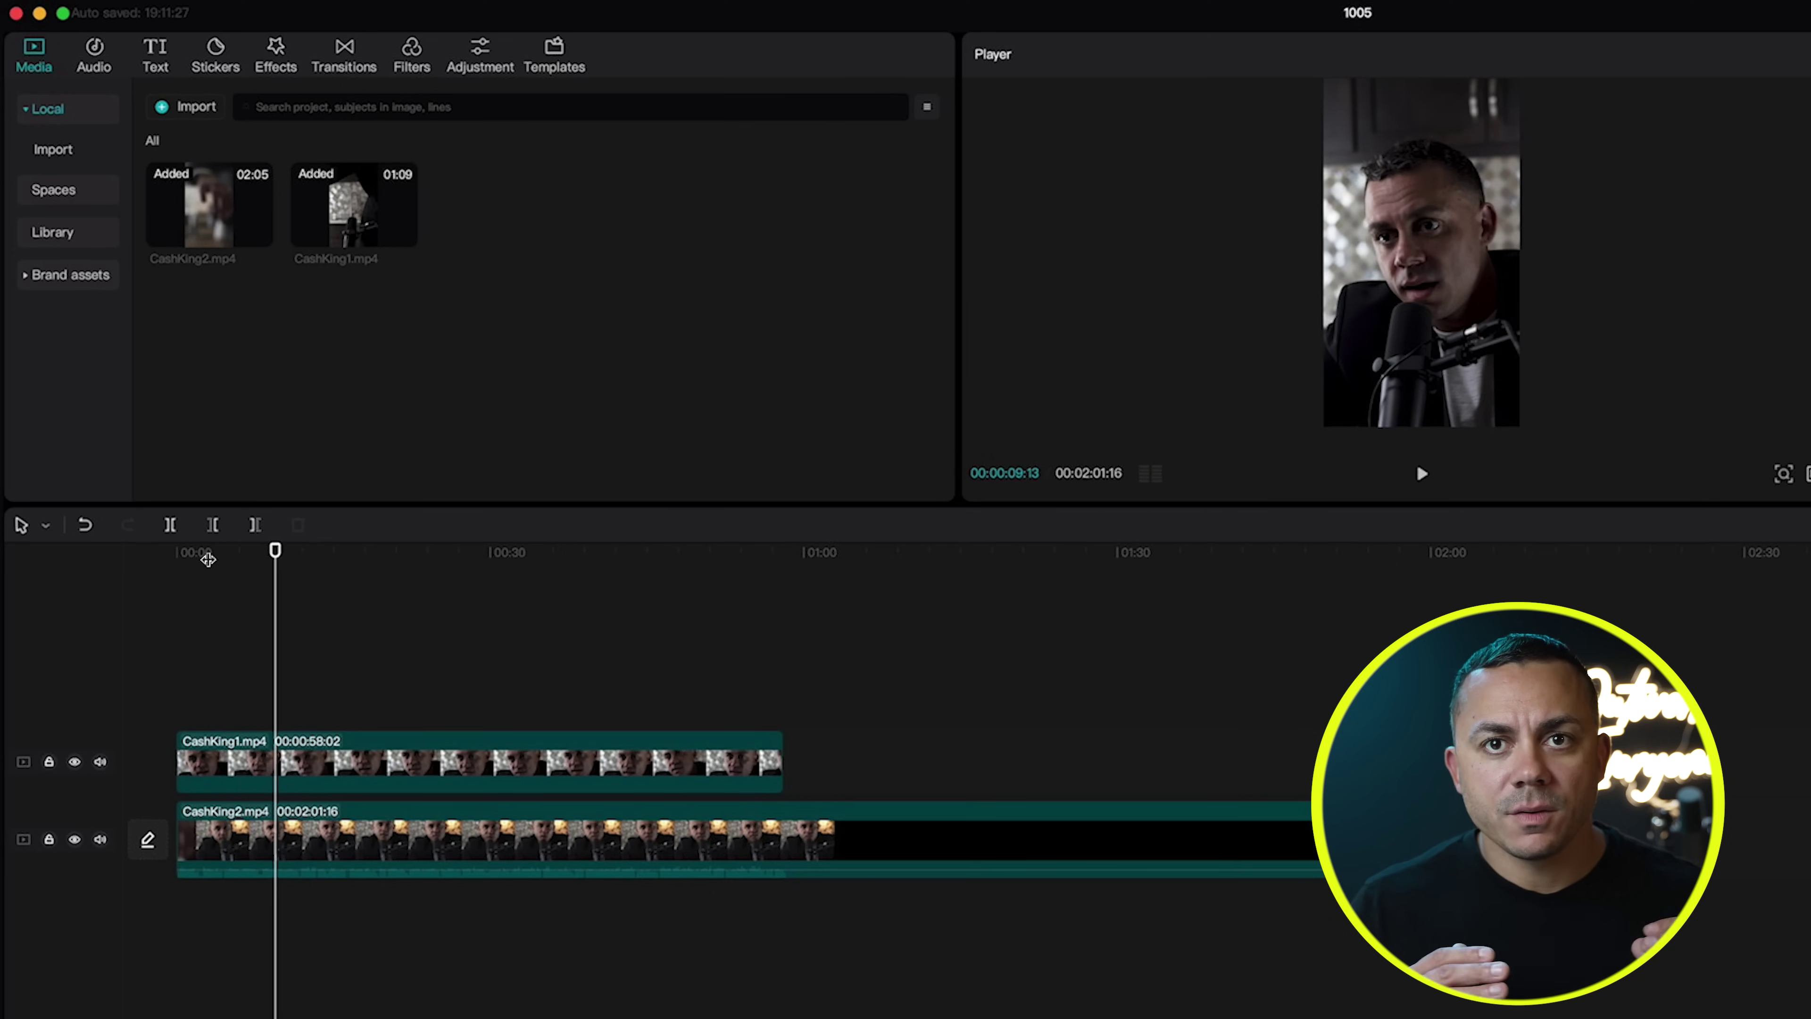
Undo the last edit and return the playhead to the start of the timeline.
key(super+z)
click(154, 594)
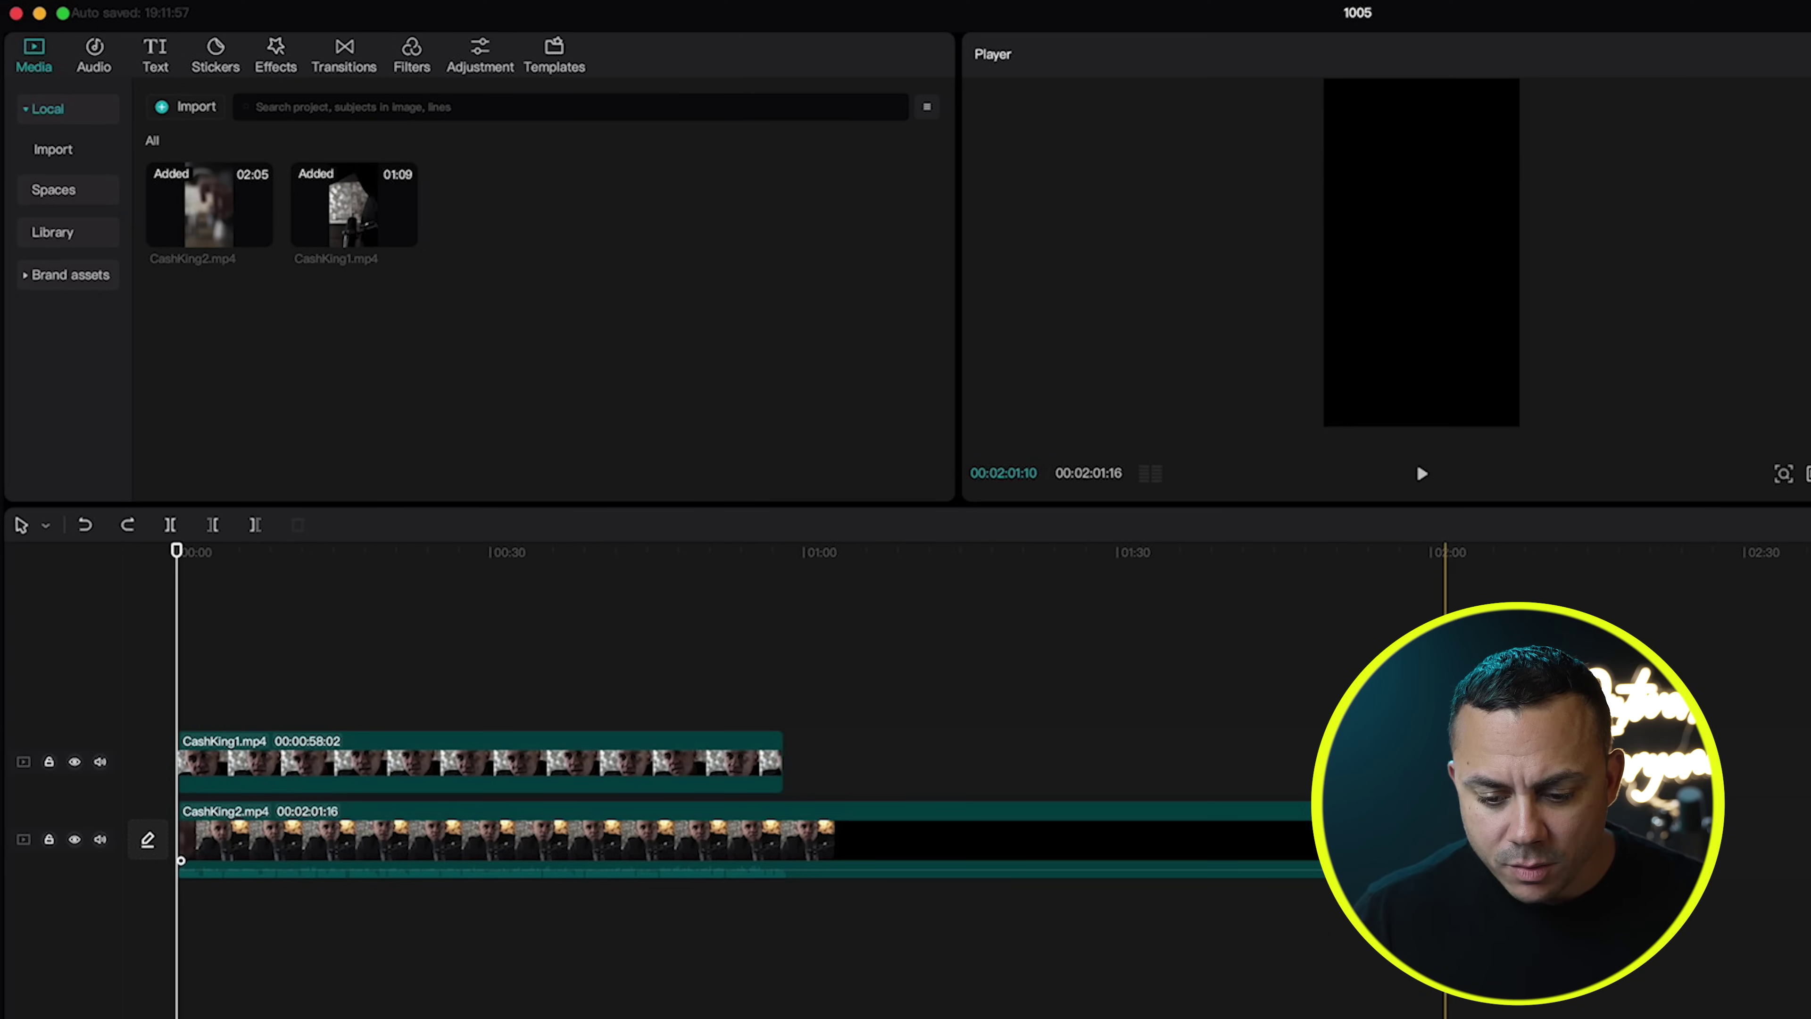
Trim the end of CashKing2.mp4 back to the end of CashKing1.mp4 and hide the CashKing1.mp4 track to view the other angle.
drag(1446, 842, 773, 845)
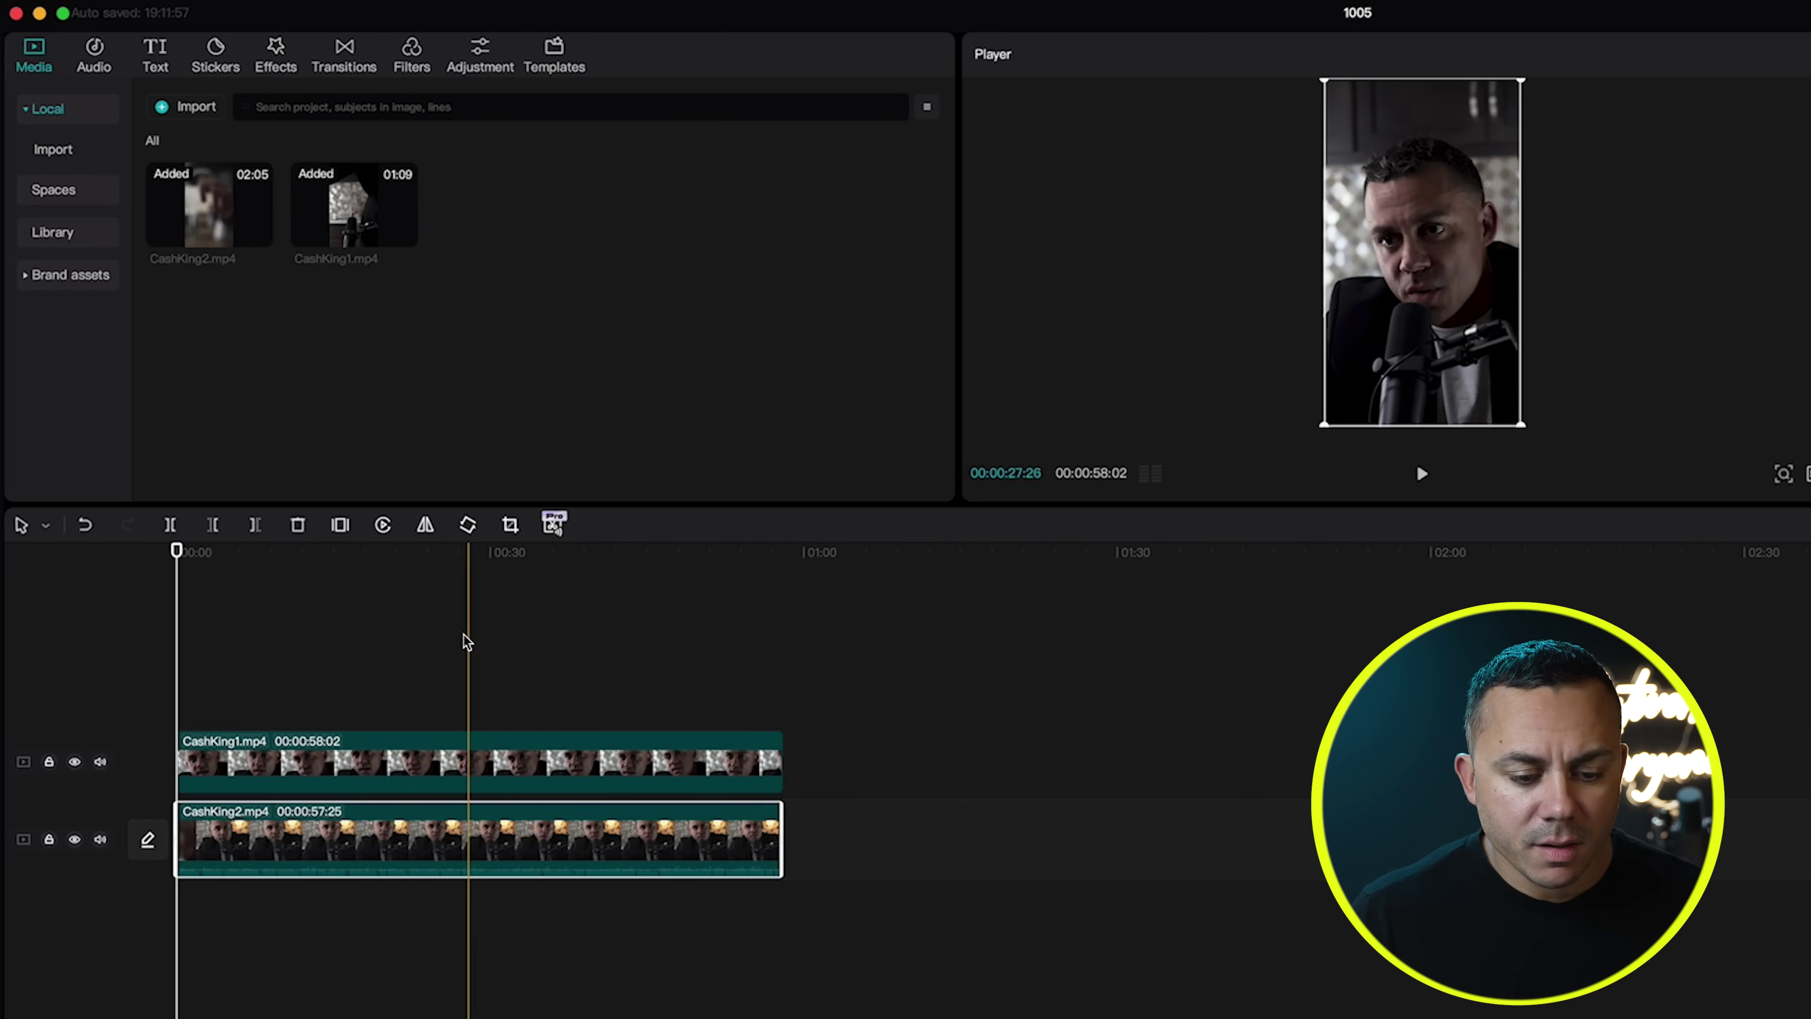
drag(183, 551, 182, 633)
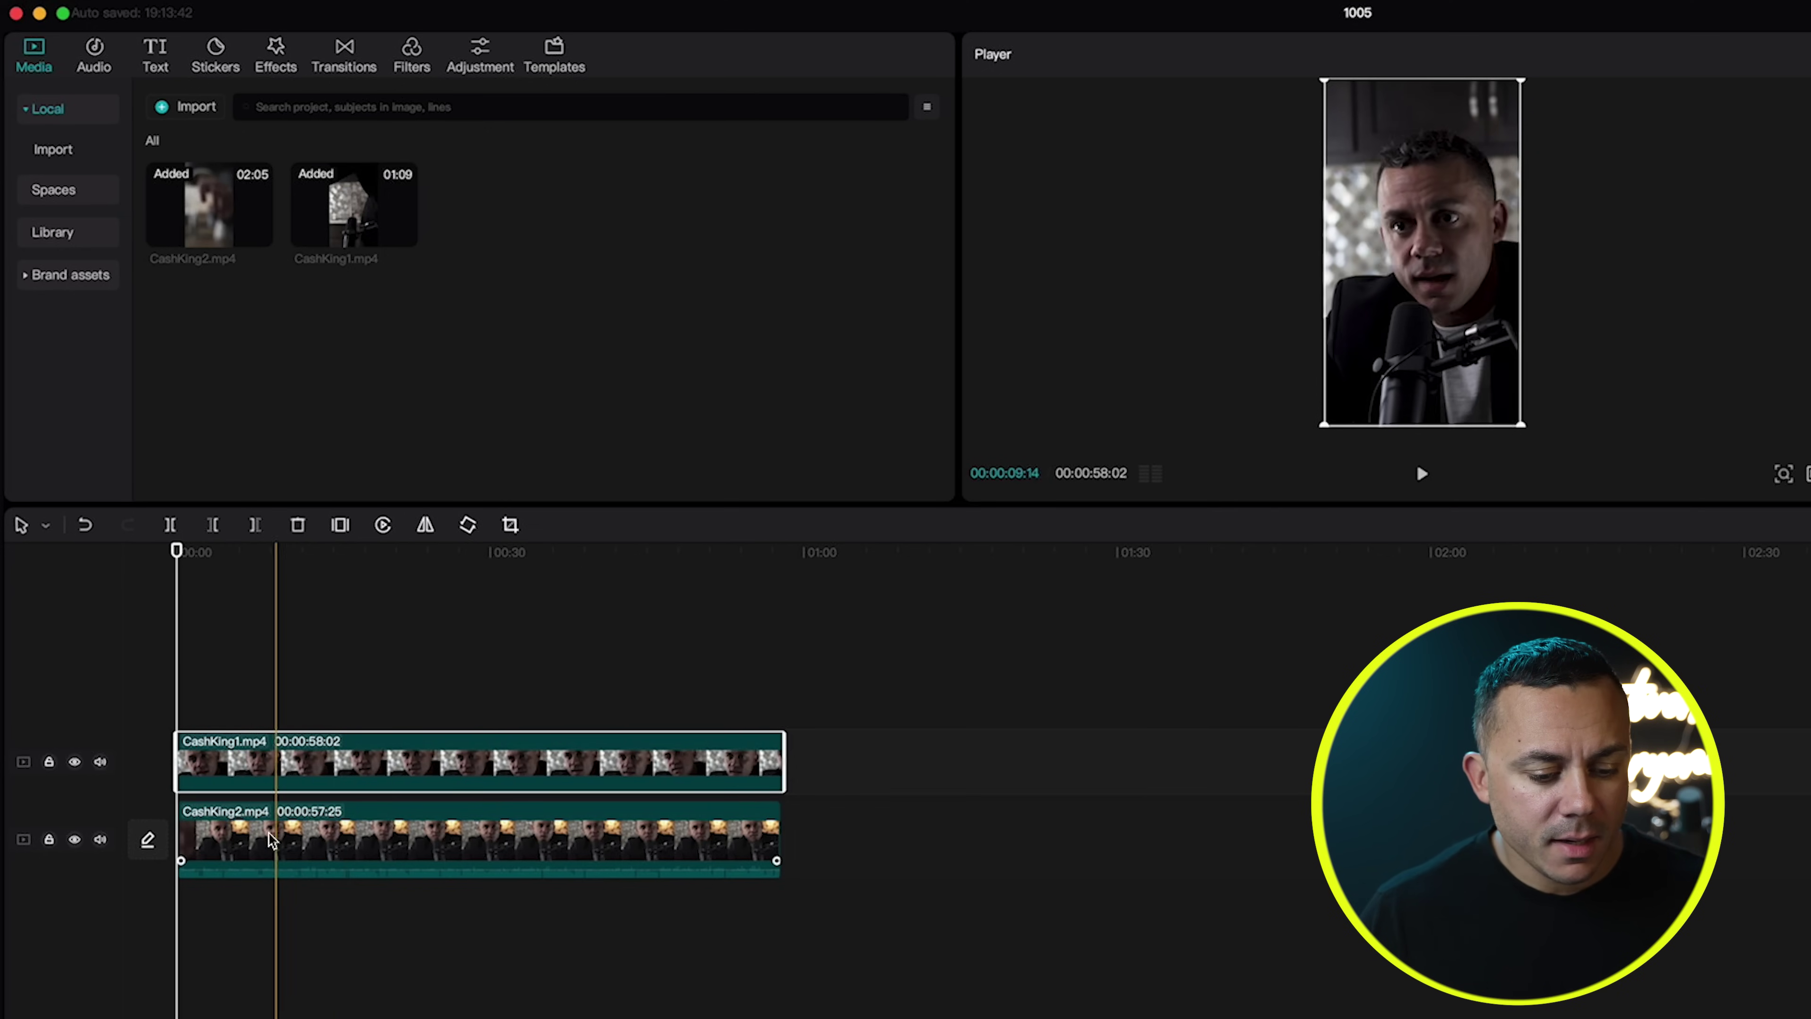
click(74, 762)
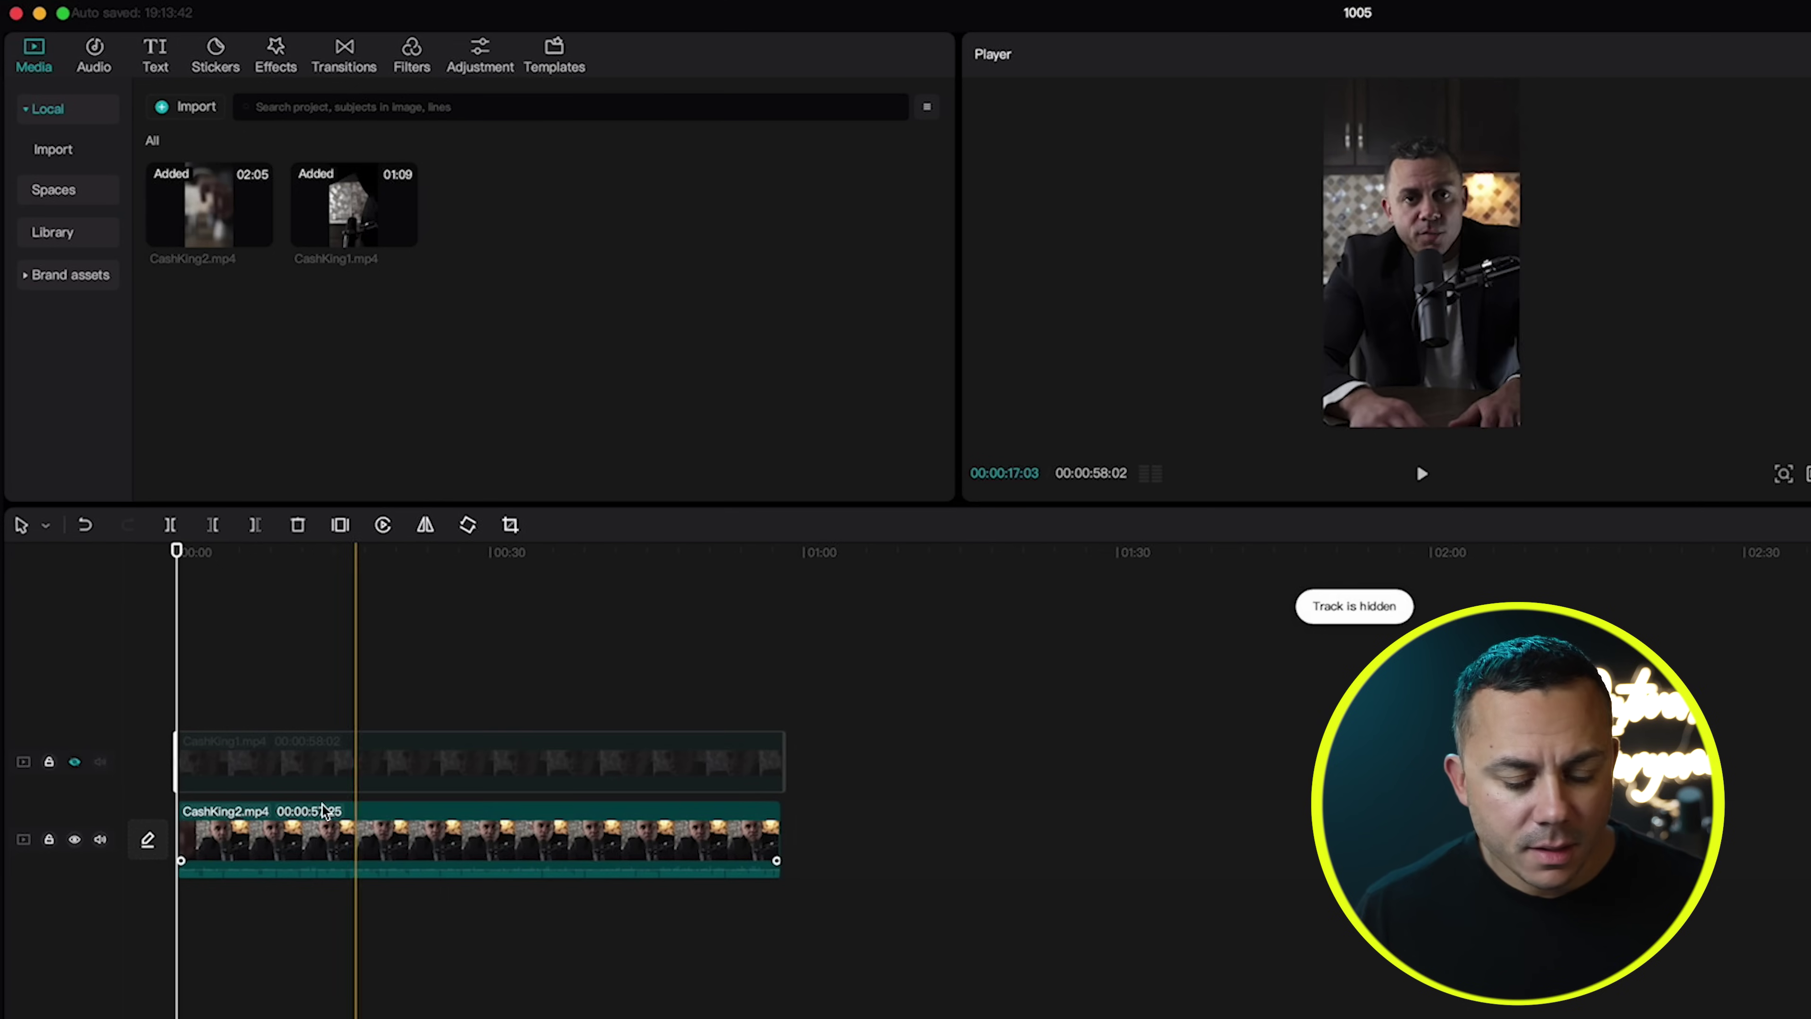
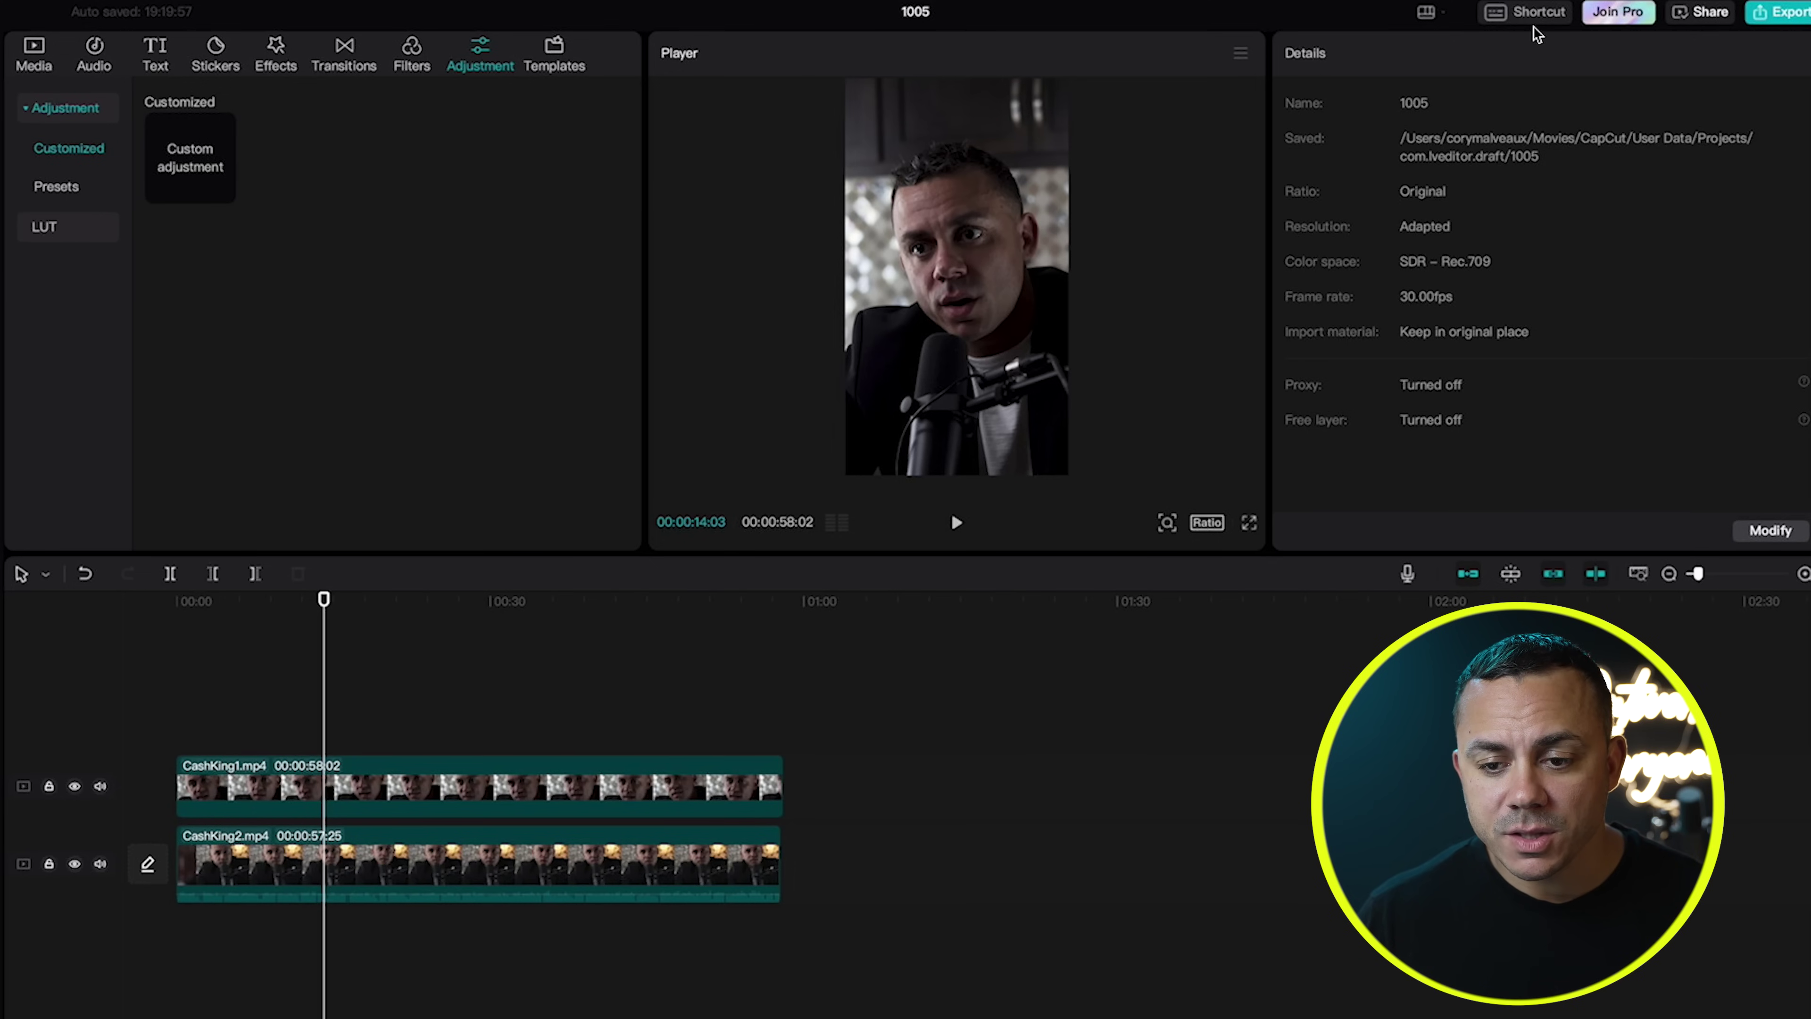
Examine the timeline shortcut assignments and the list of shortcut presets, and close the settings without saving.
click(1523, 14)
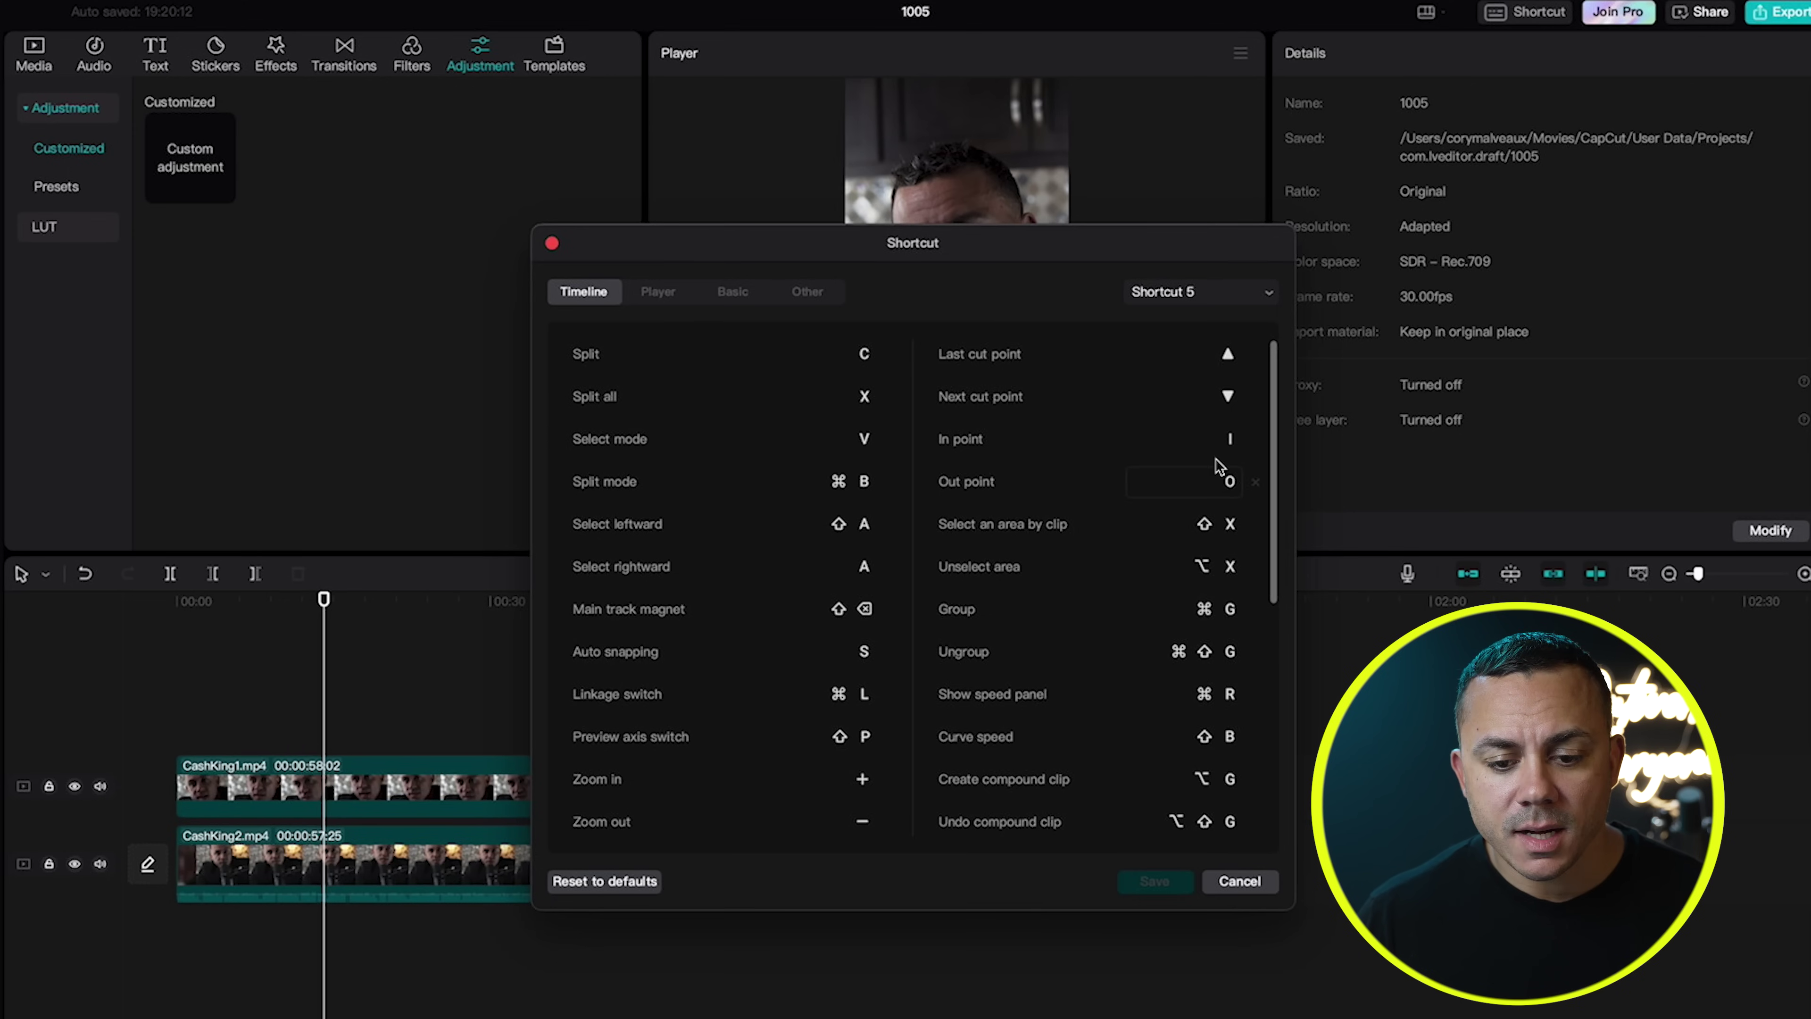
click(1263, 295)
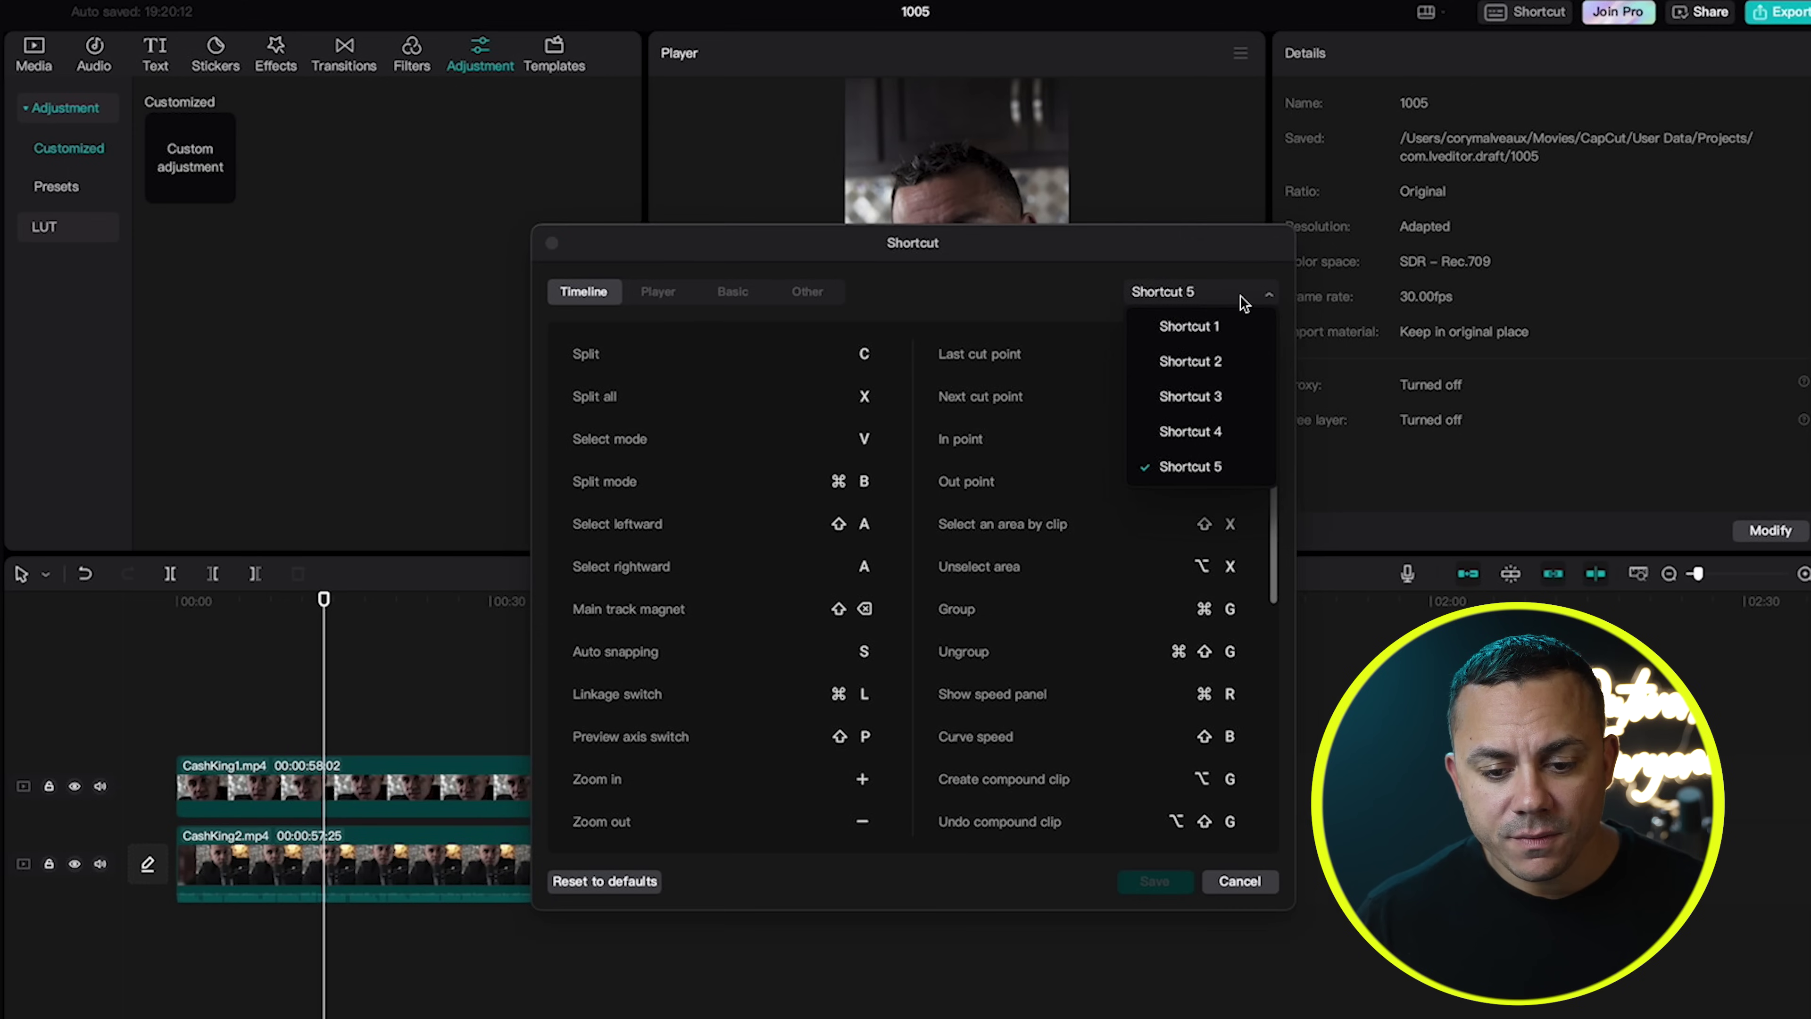
click(1216, 326)
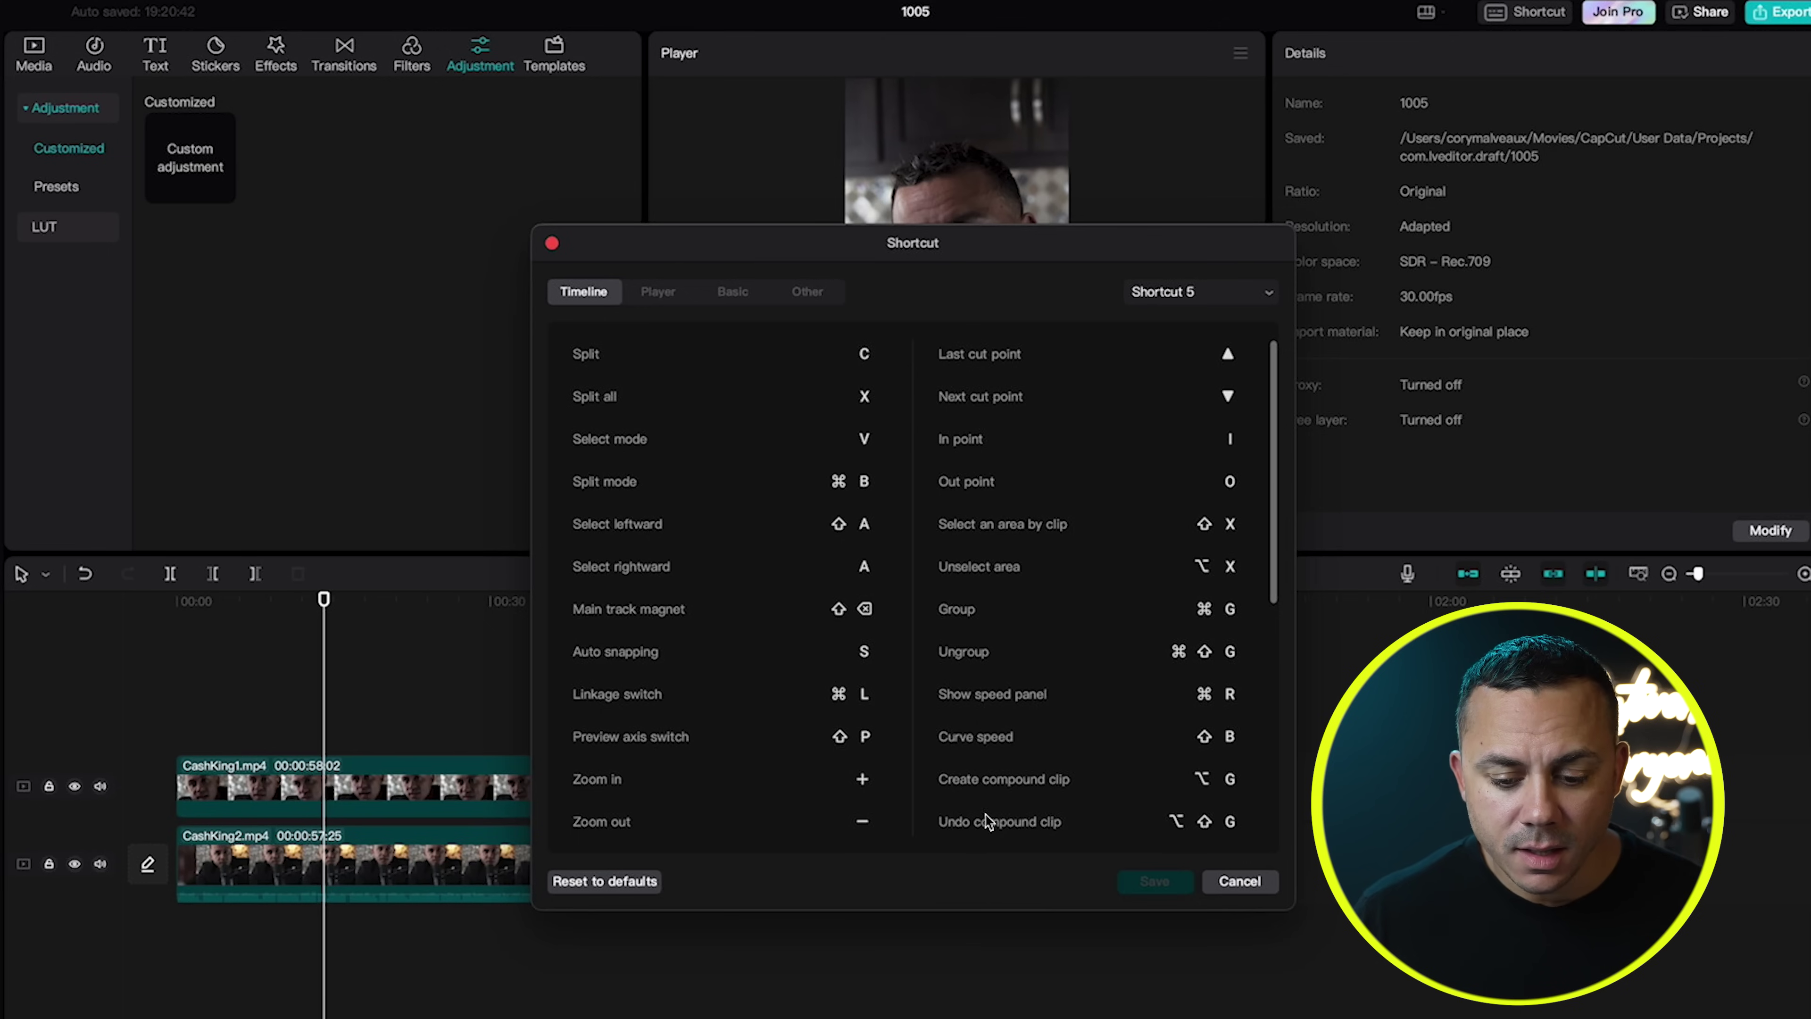
click(1249, 883)
Split CashKing1.mp4 at about 14 seconds and delete the part before the cut.
click(463, 785)
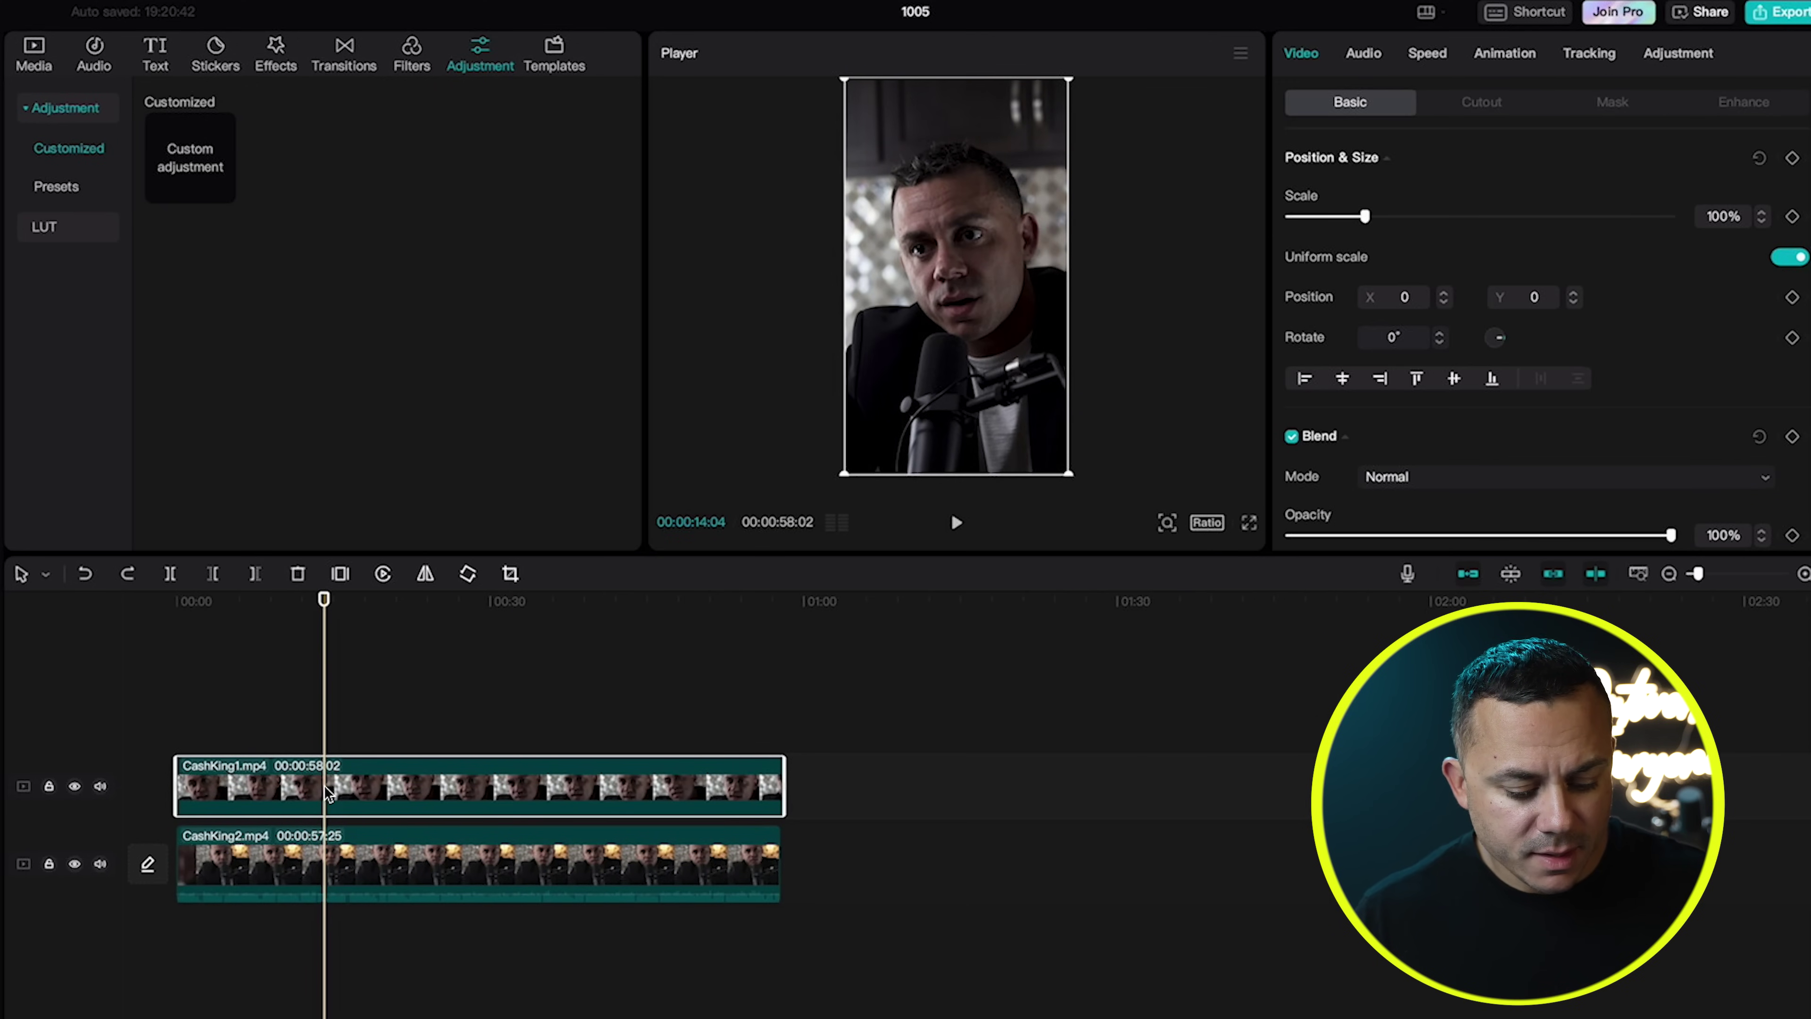
key(ctrl+b)
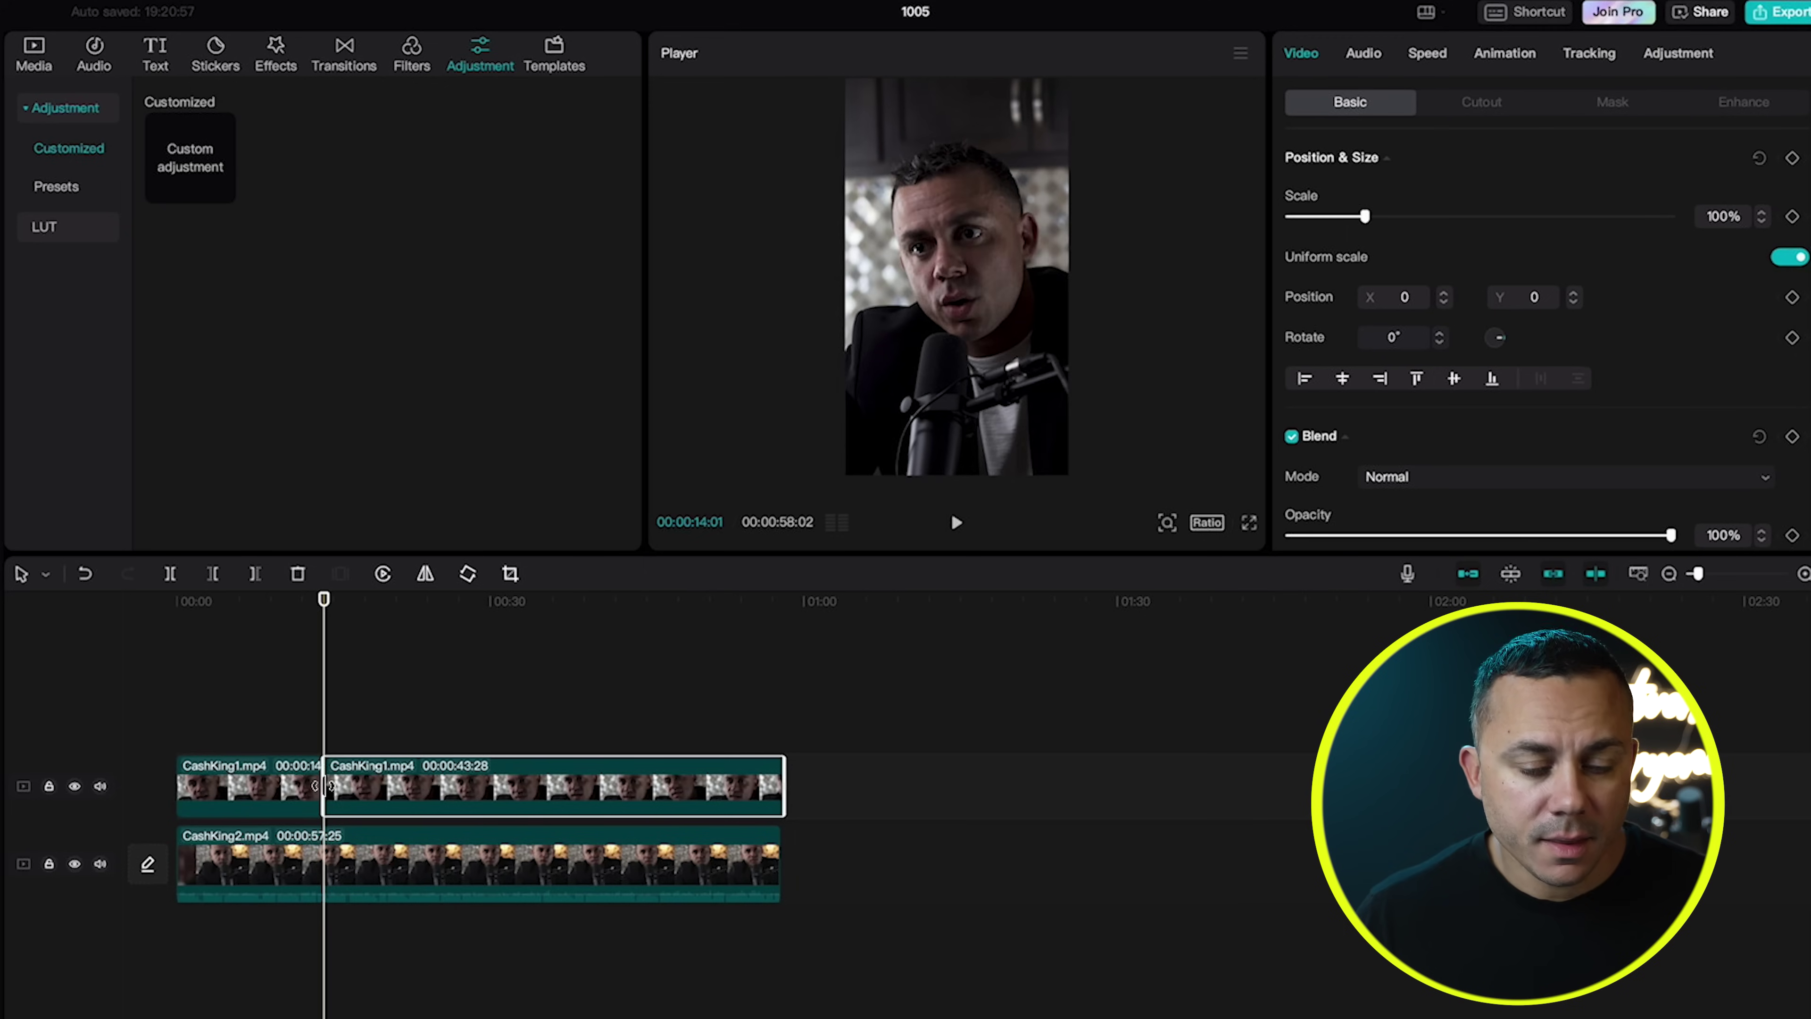
click(294, 790)
key(Delete)
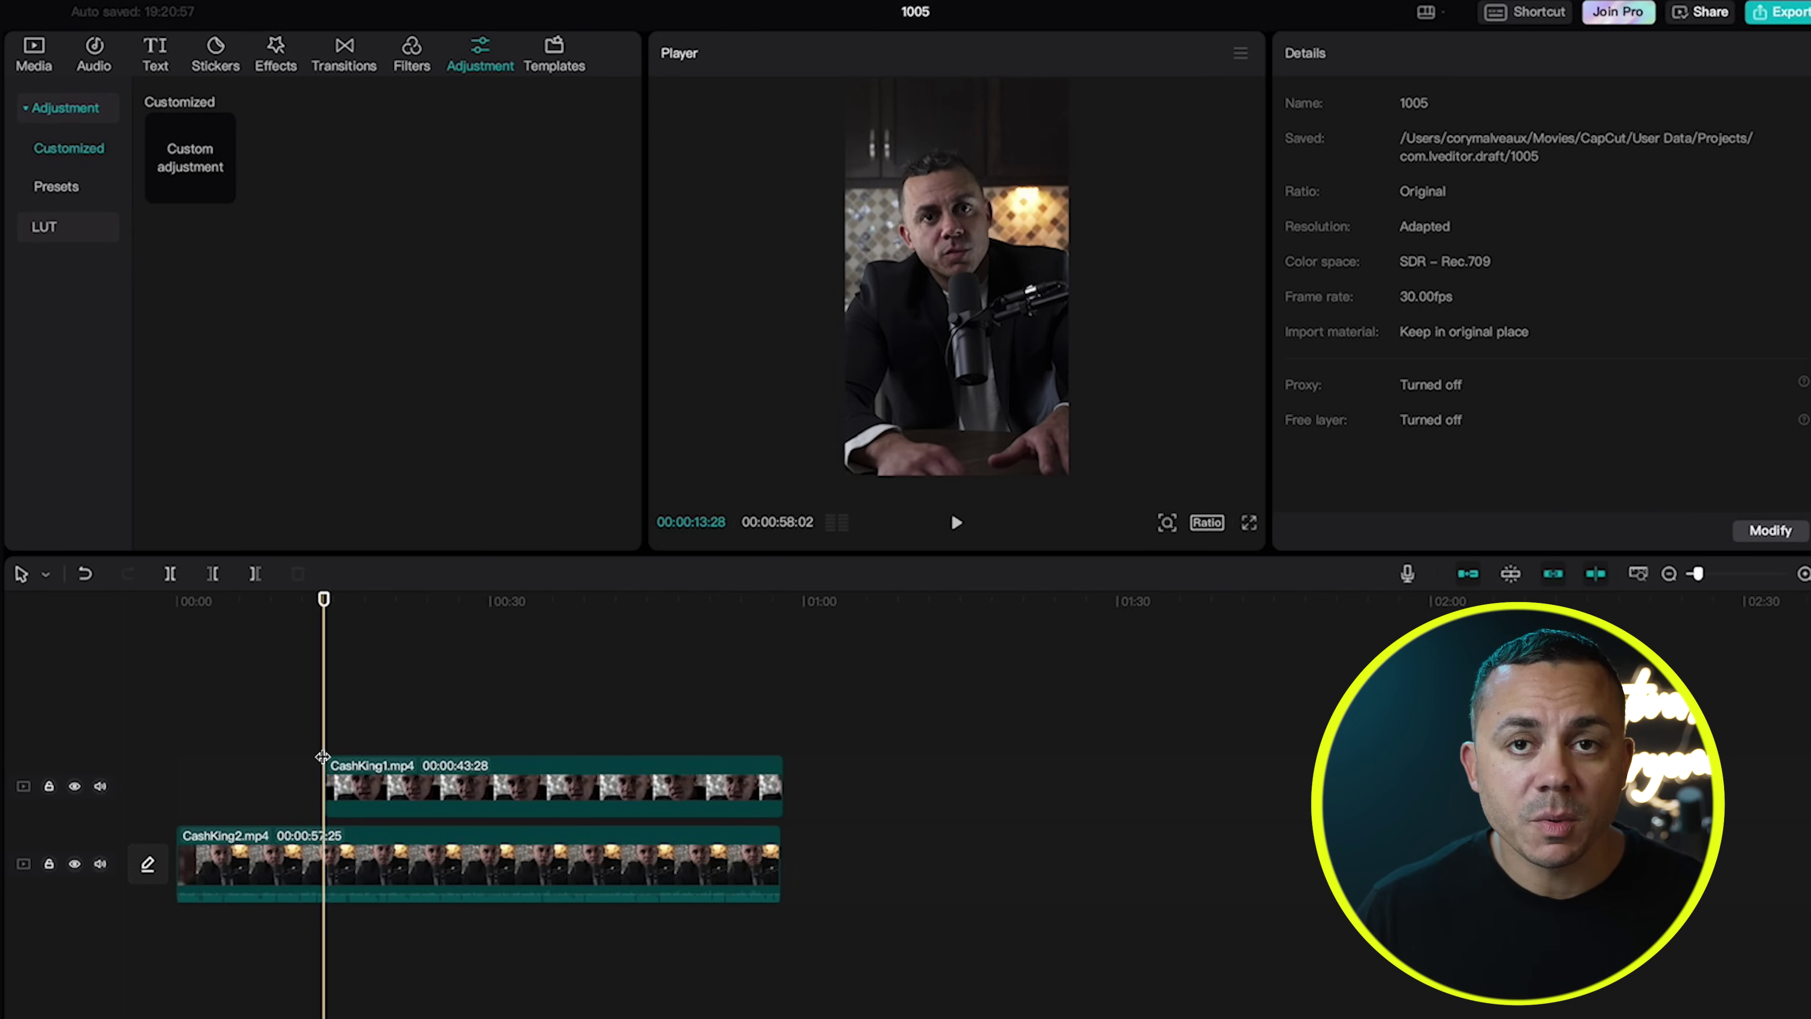
Play on from the 14-second cut and split the remaining CashKing1.mp4 clip at about 16 seconds.
key(space)
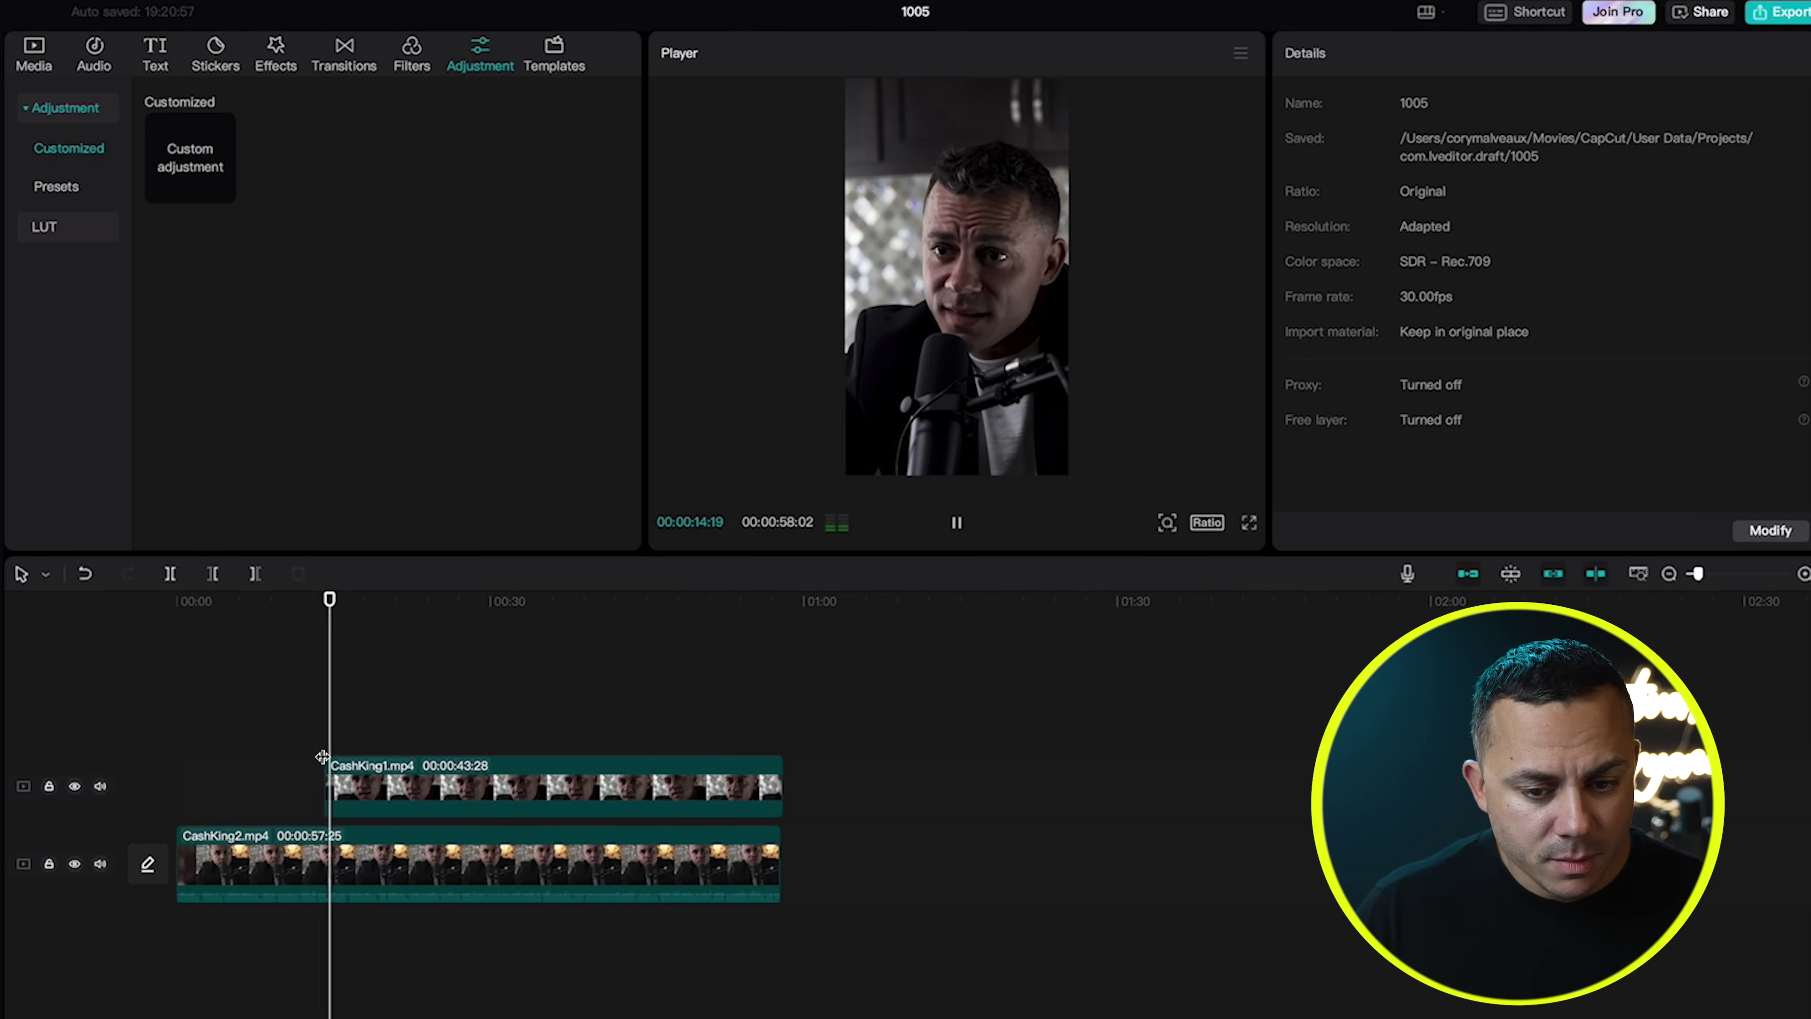
key(space)
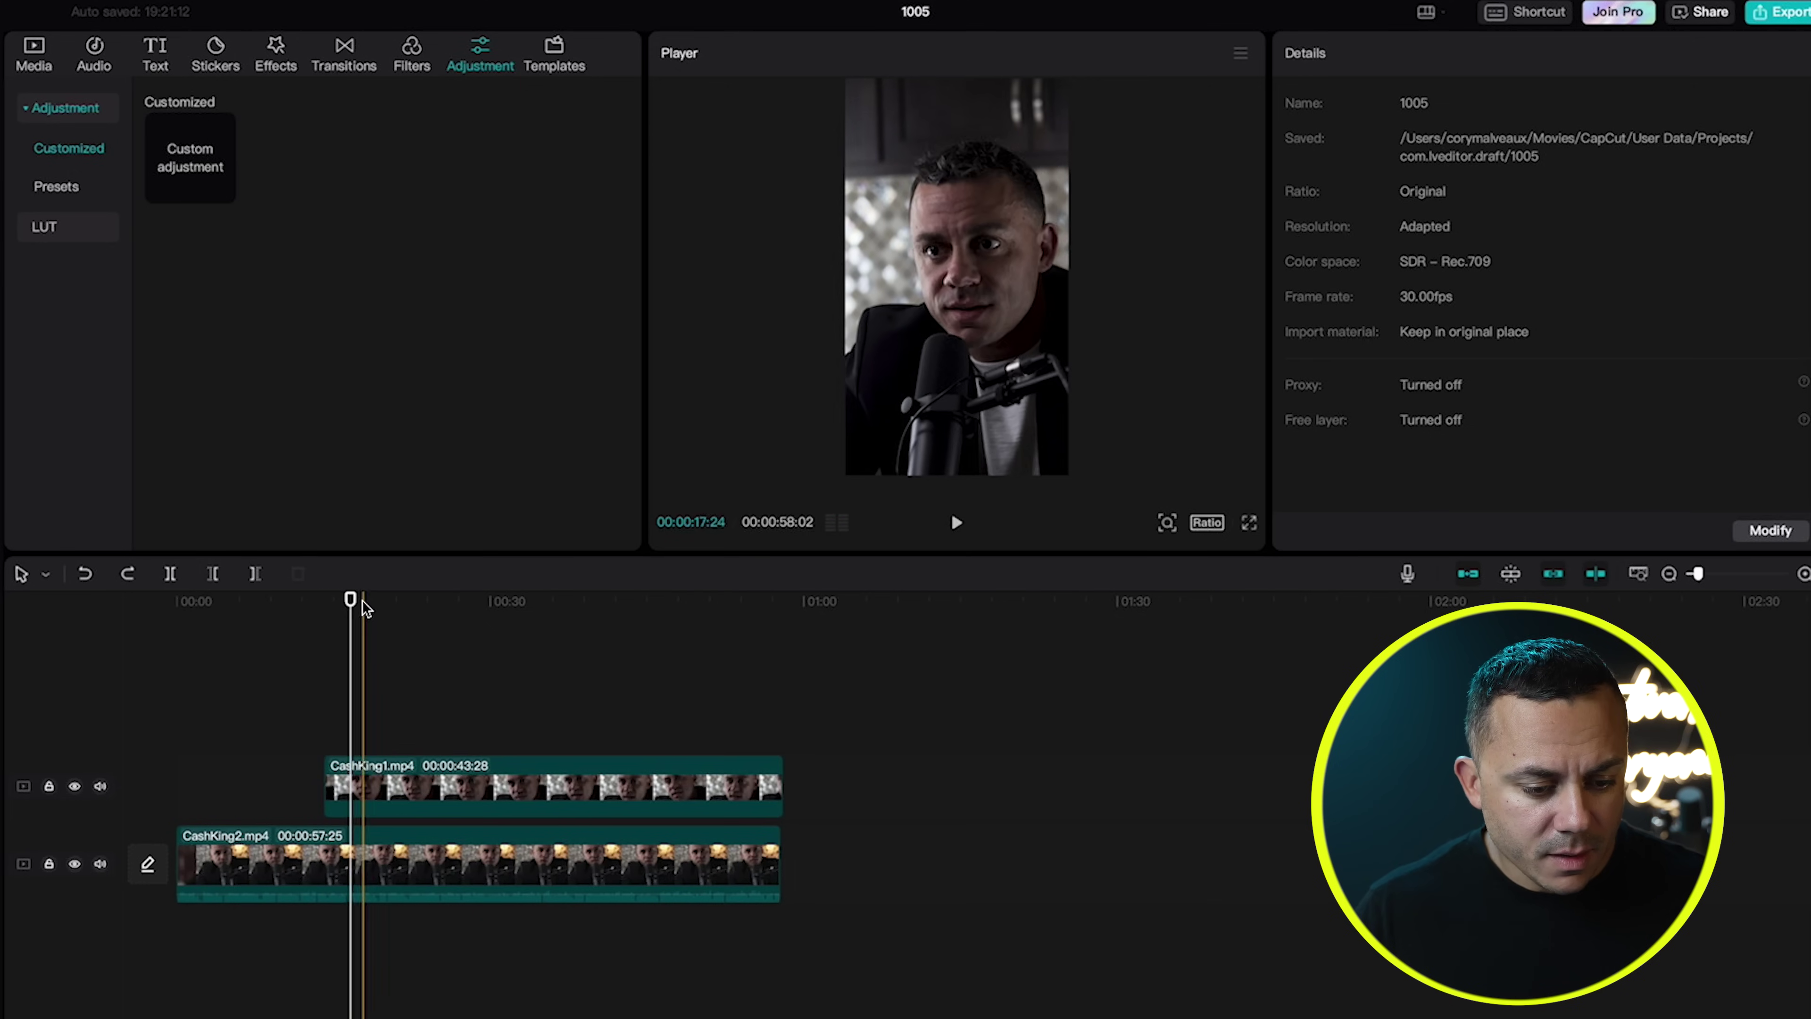
click(352, 782)
drag(352, 782, 385, 766)
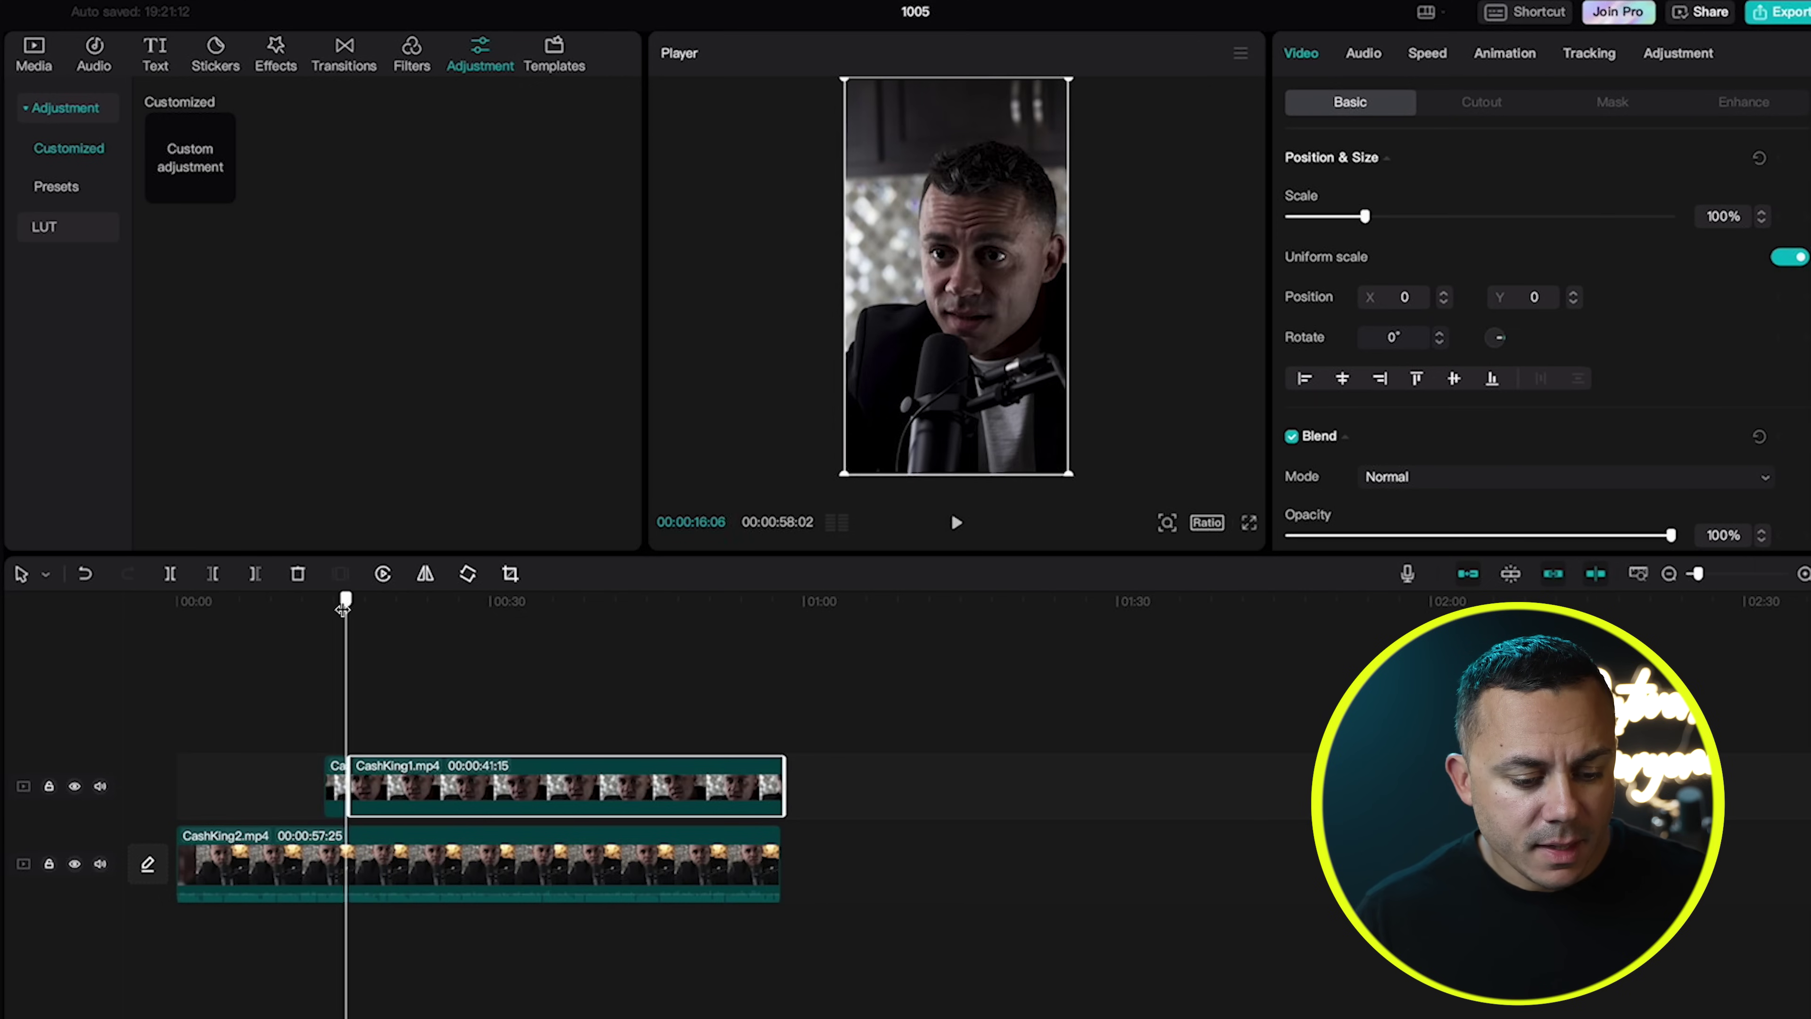
Play the timeline from the short CashKing1.mp4 piece to about 28 seconds to look for the next camera switch.
click(339, 798)
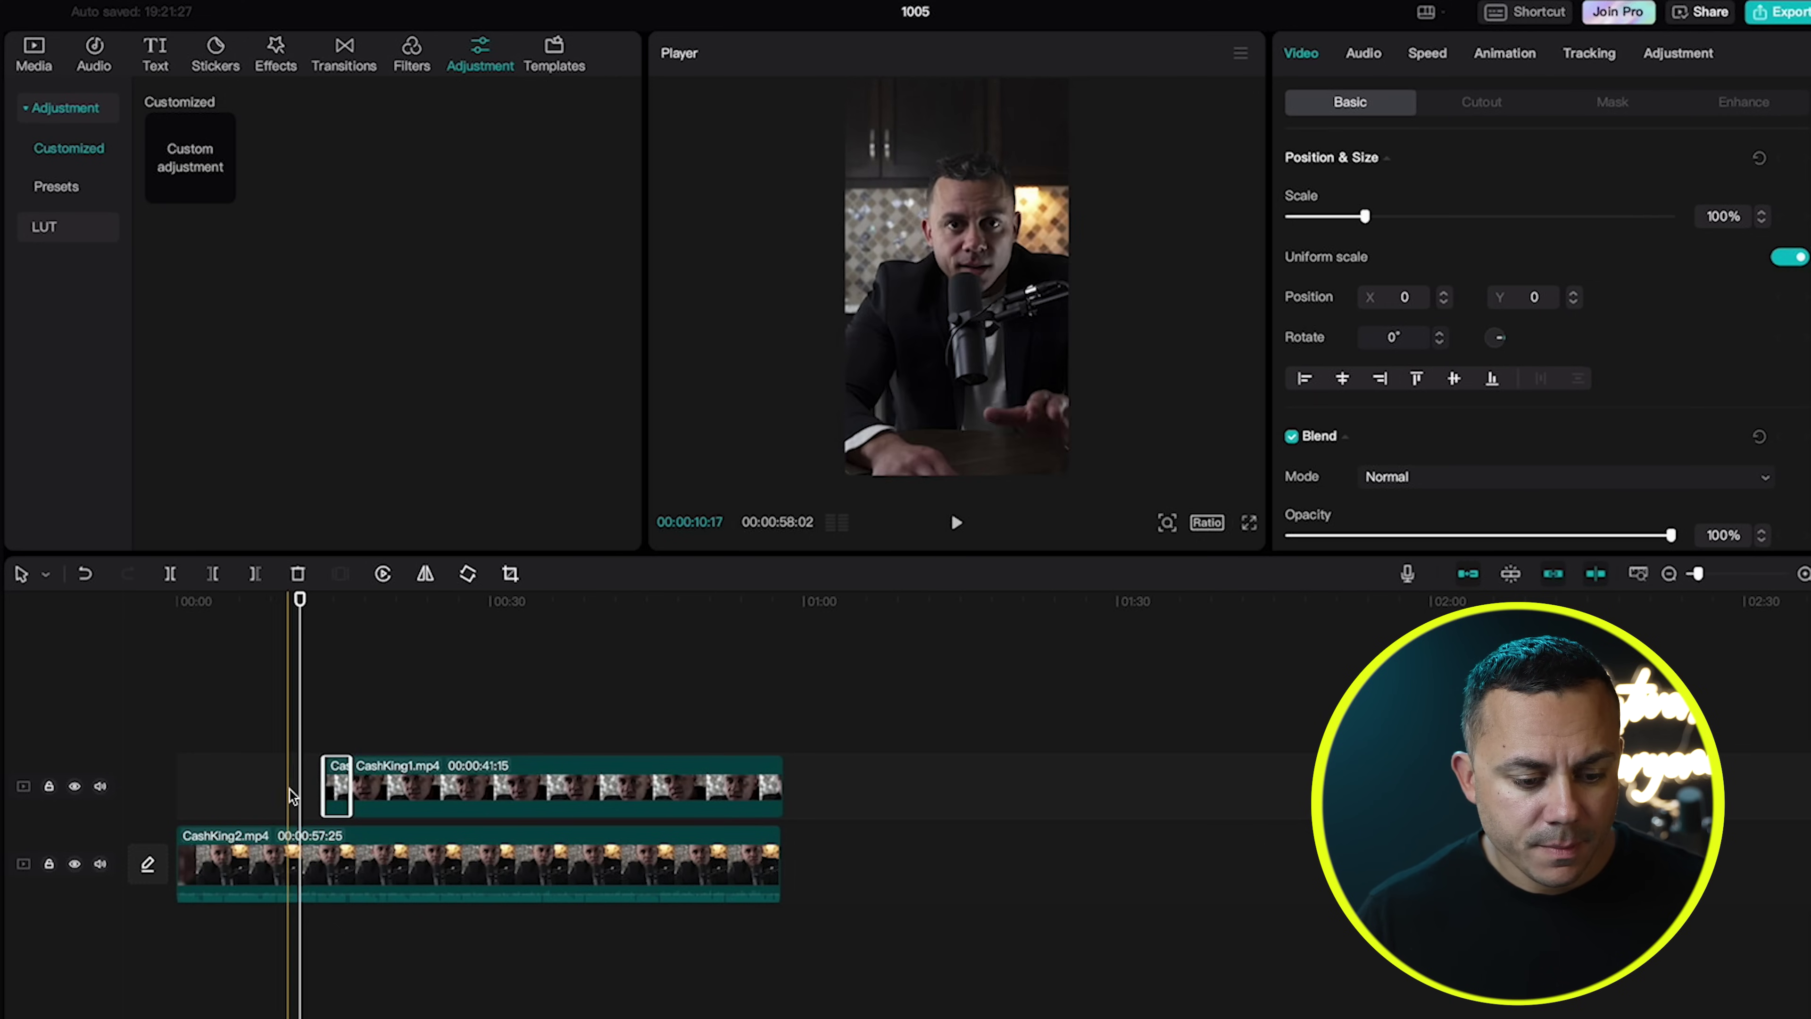
drag(300, 615, 340, 606)
key(space)
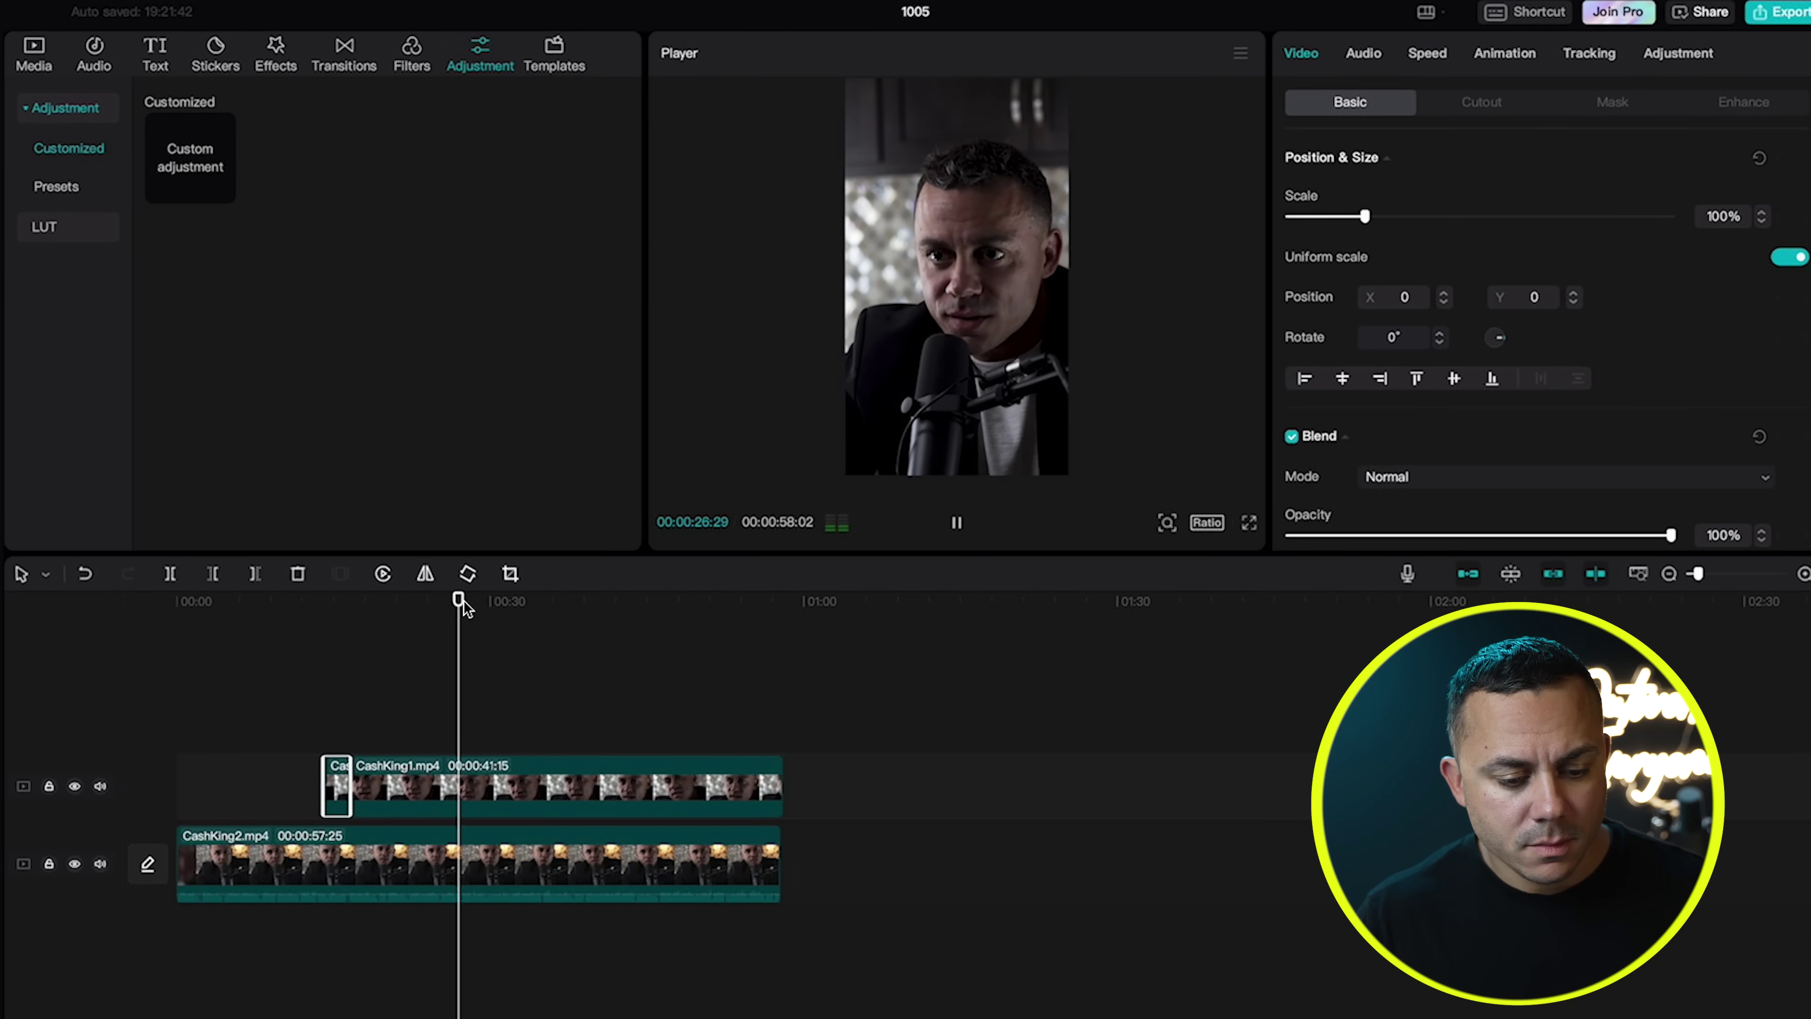
key(space)
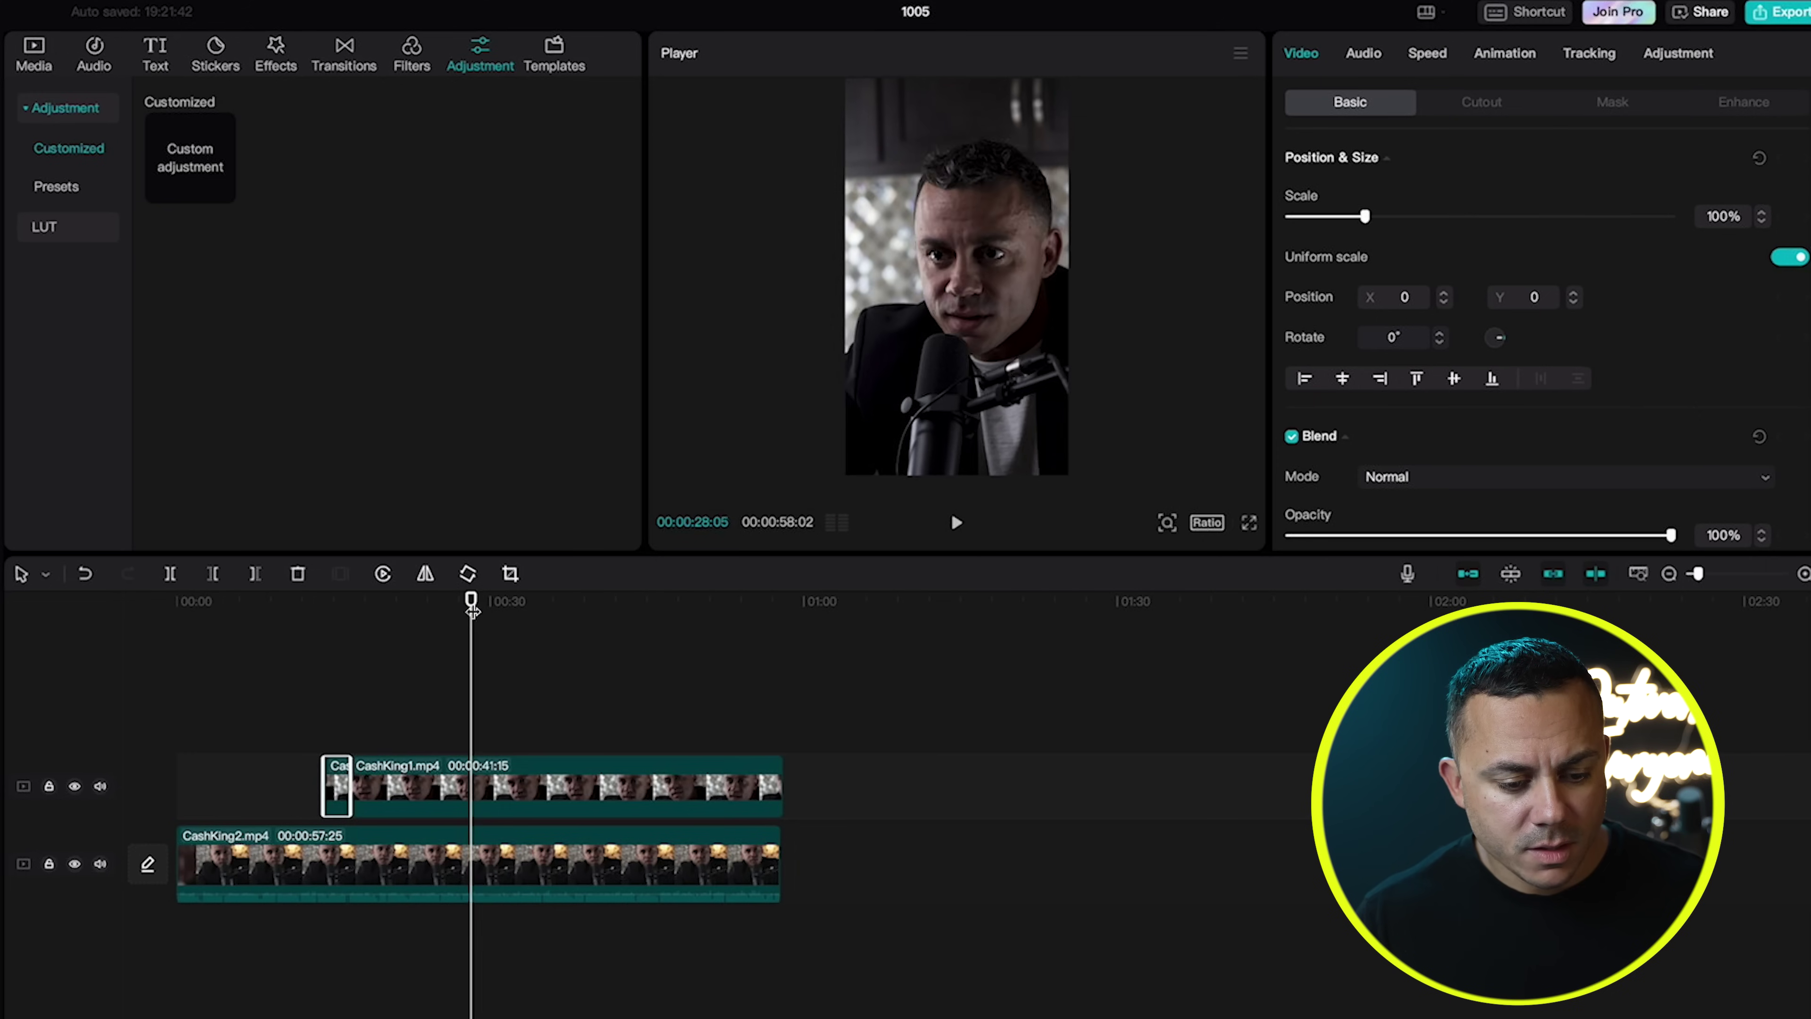
Split CashKing1.mp4 at about 27 seconds and delete the section between the 16-second and 27-second cuts.
drag(472, 609, 455, 606)
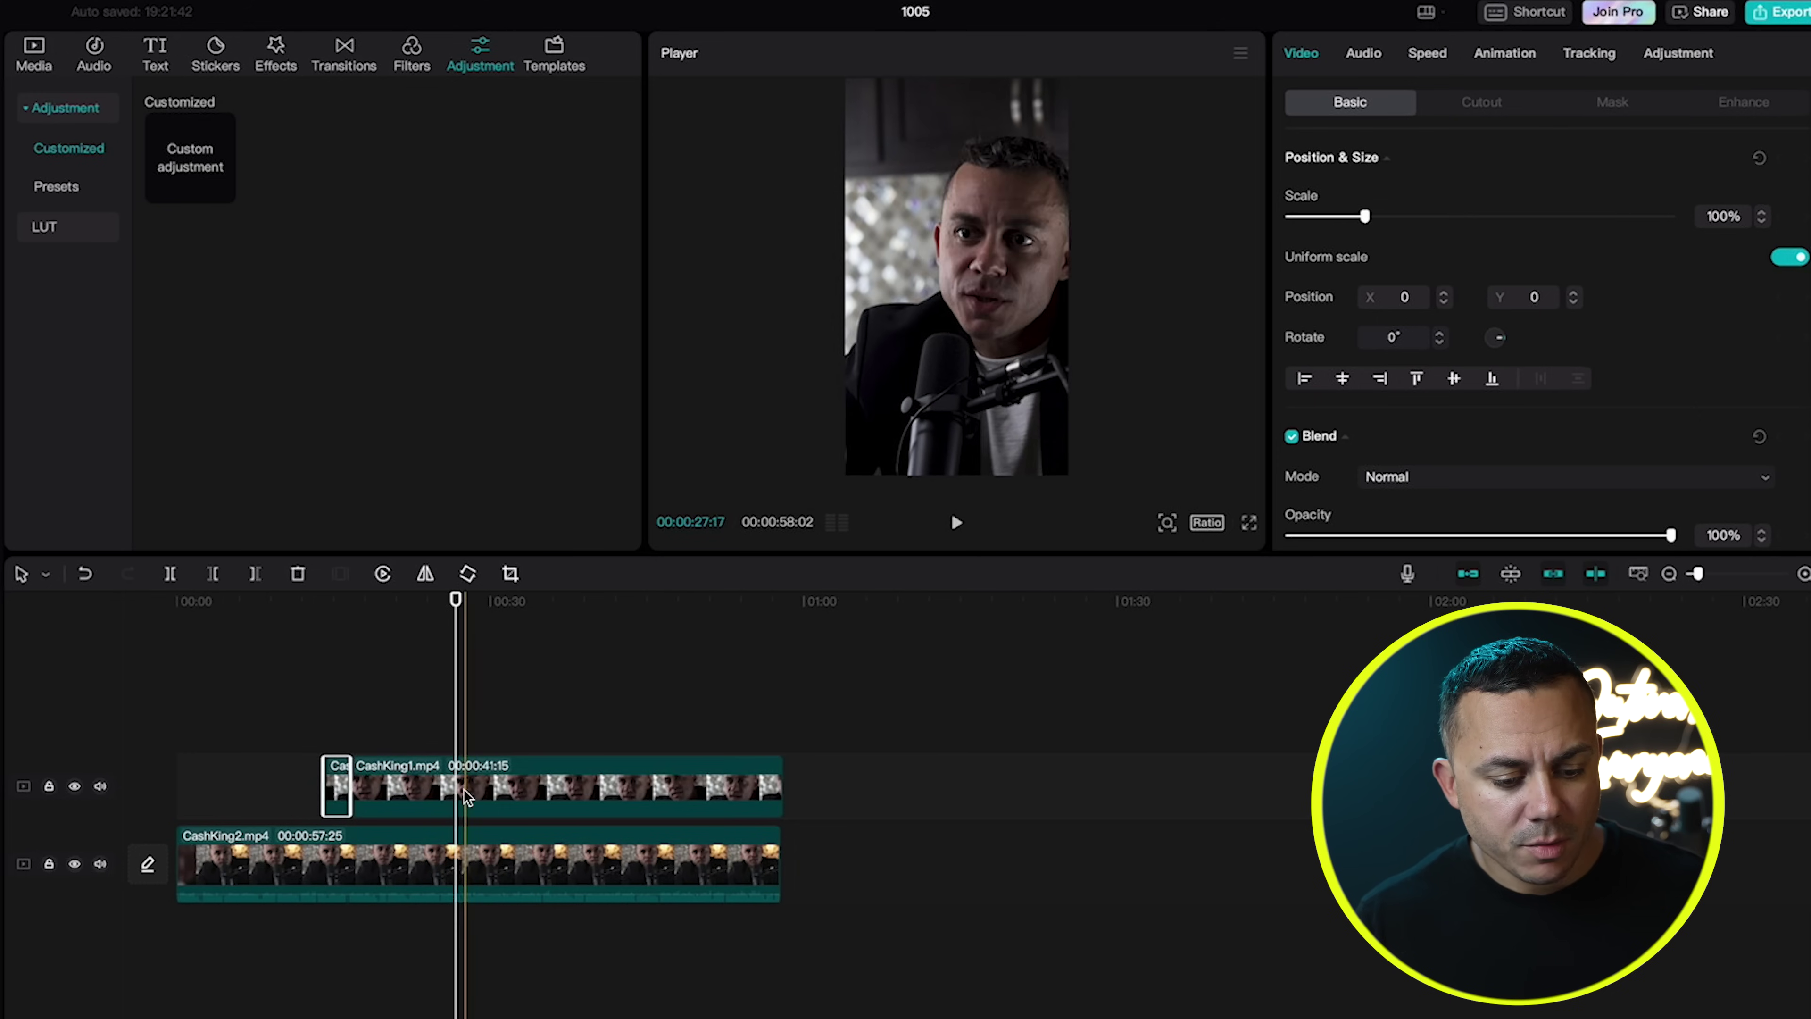
click(443, 601)
key(space)
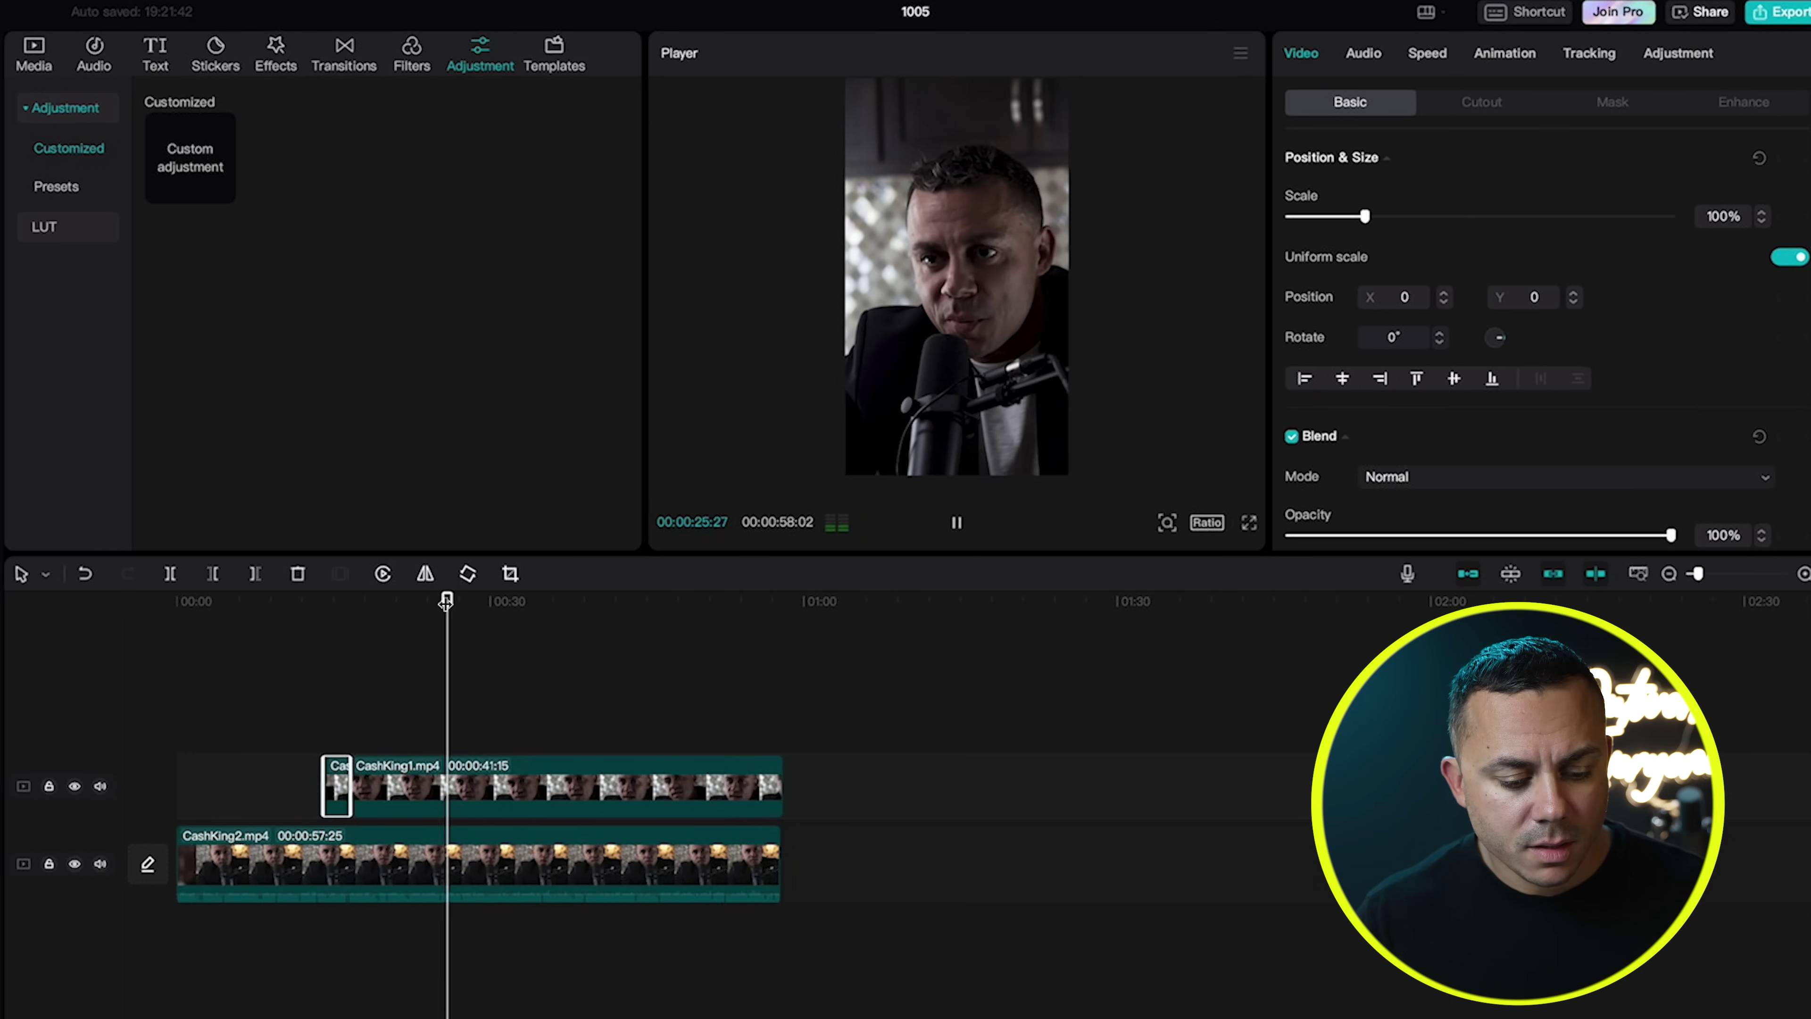
key(space)
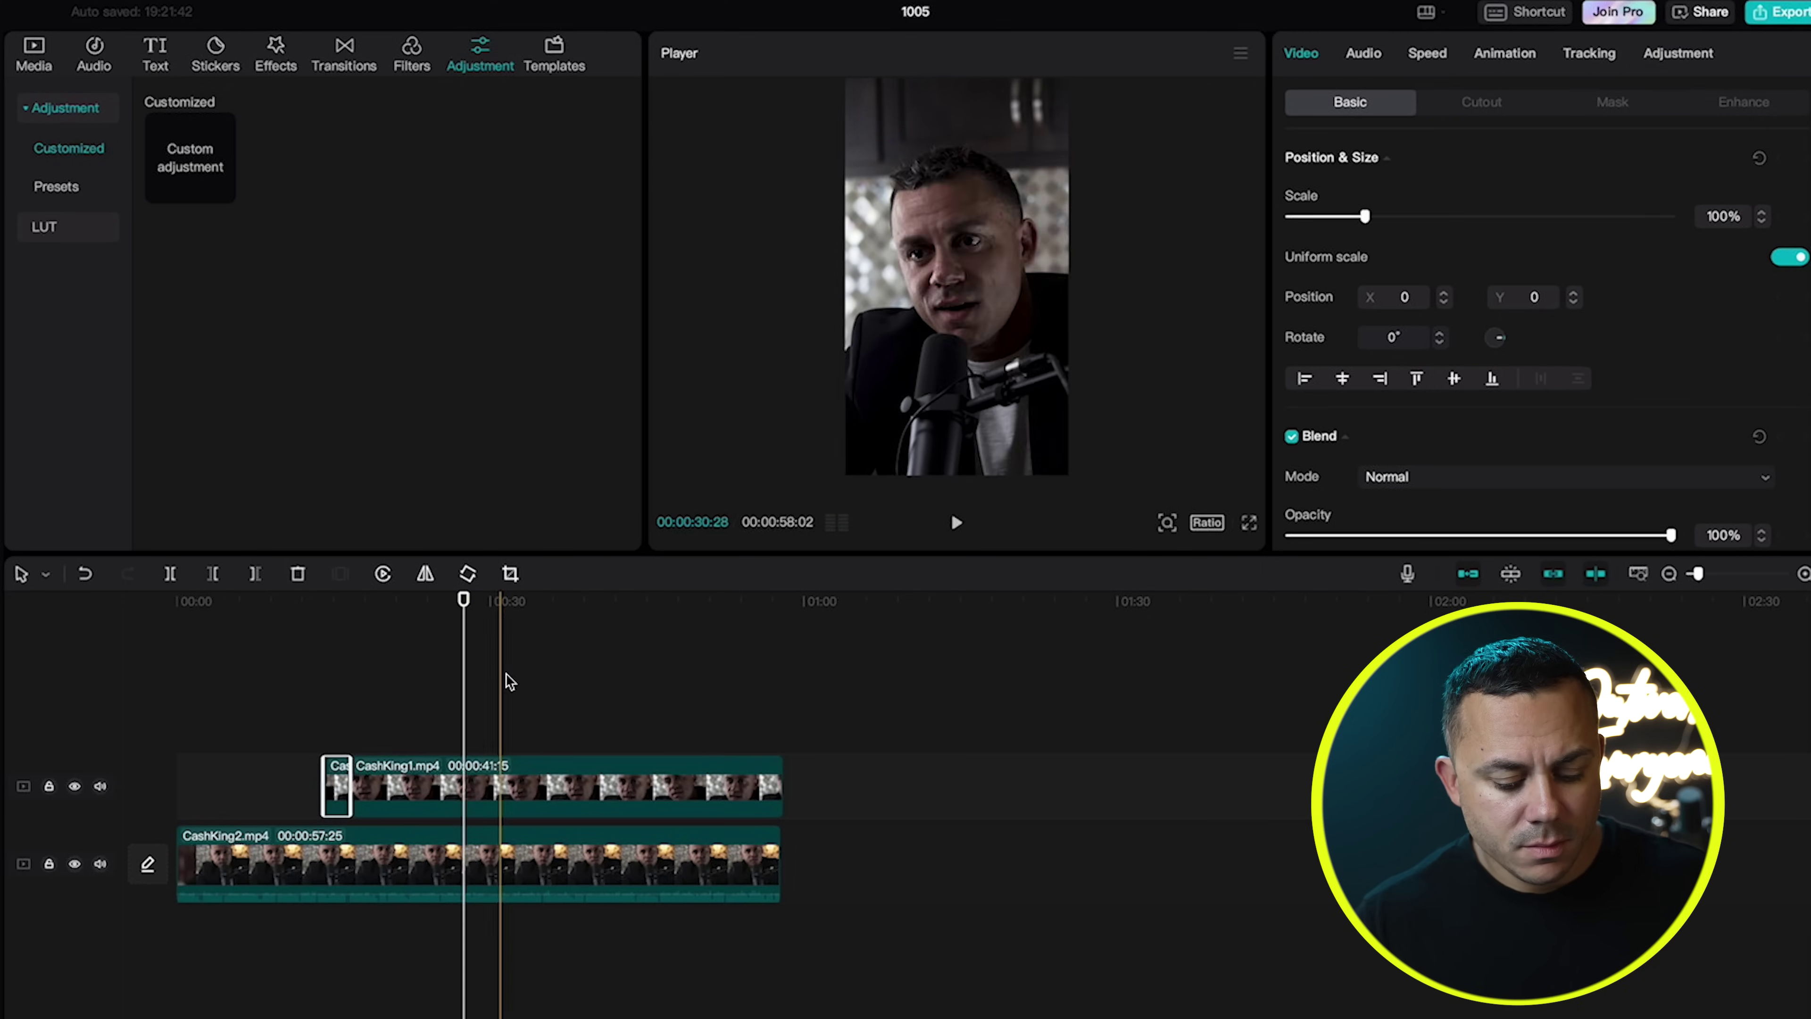
click(472, 779)
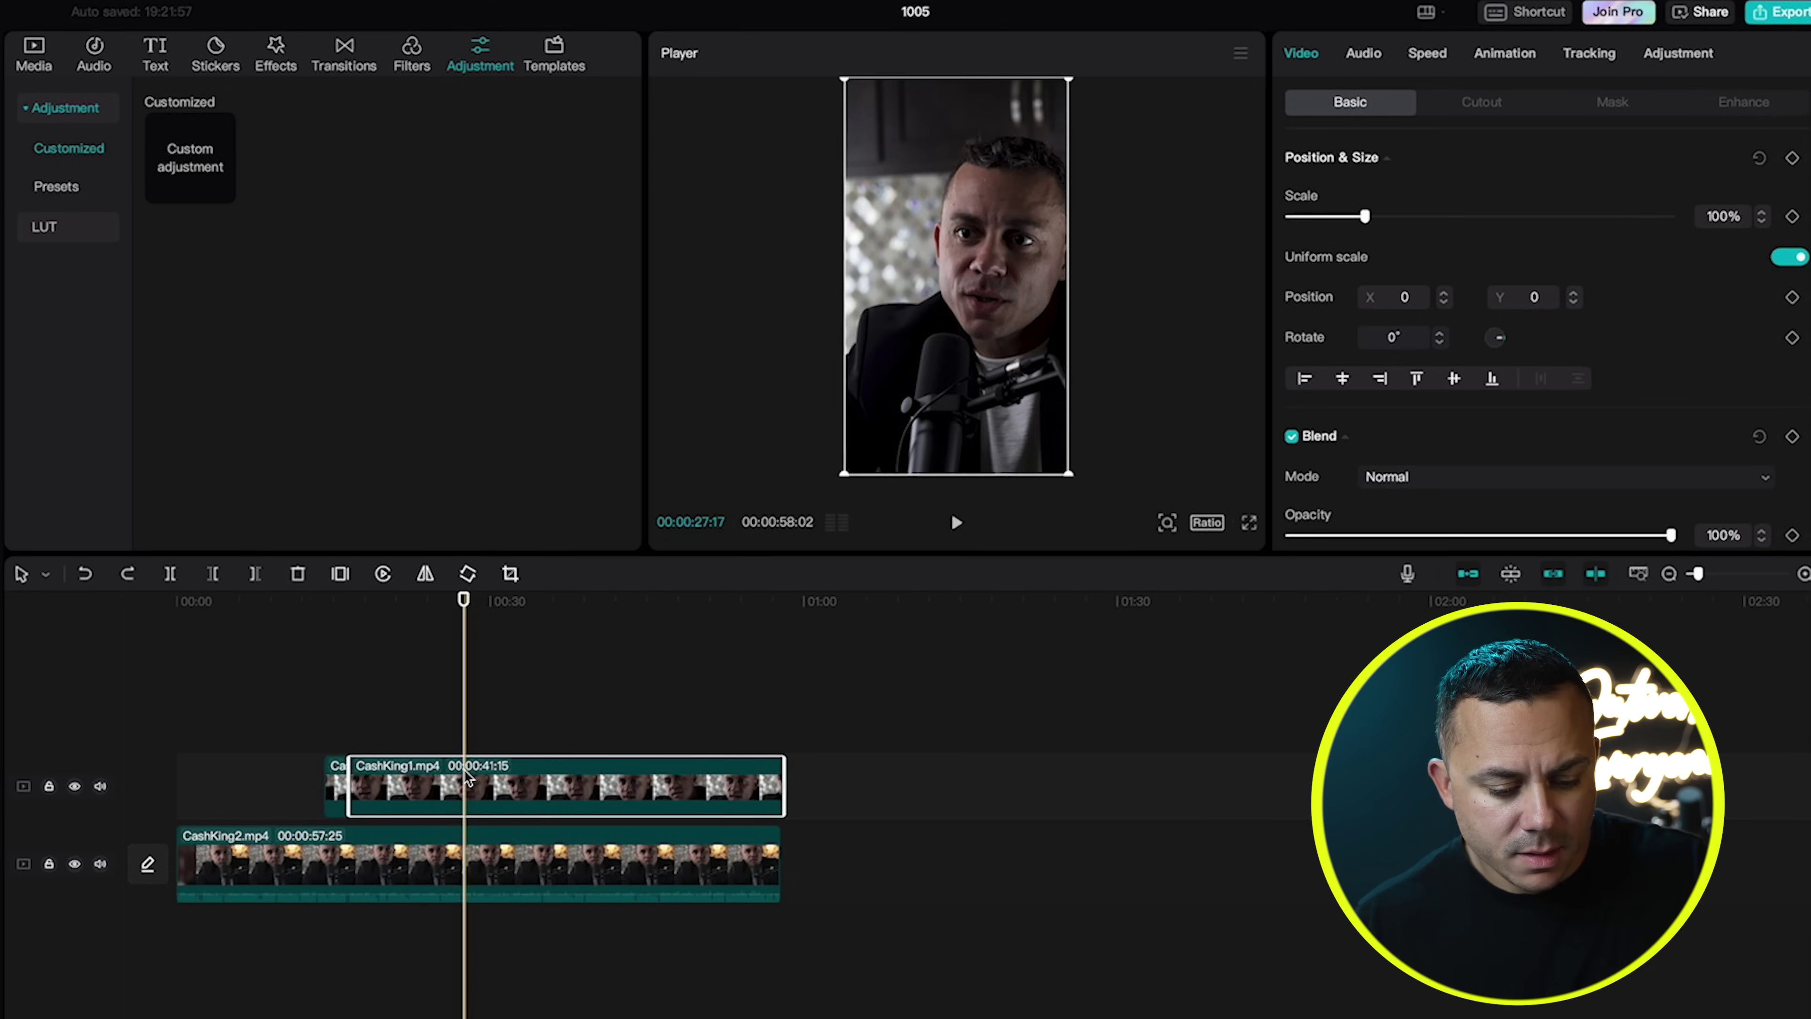
key(ctrl+b)
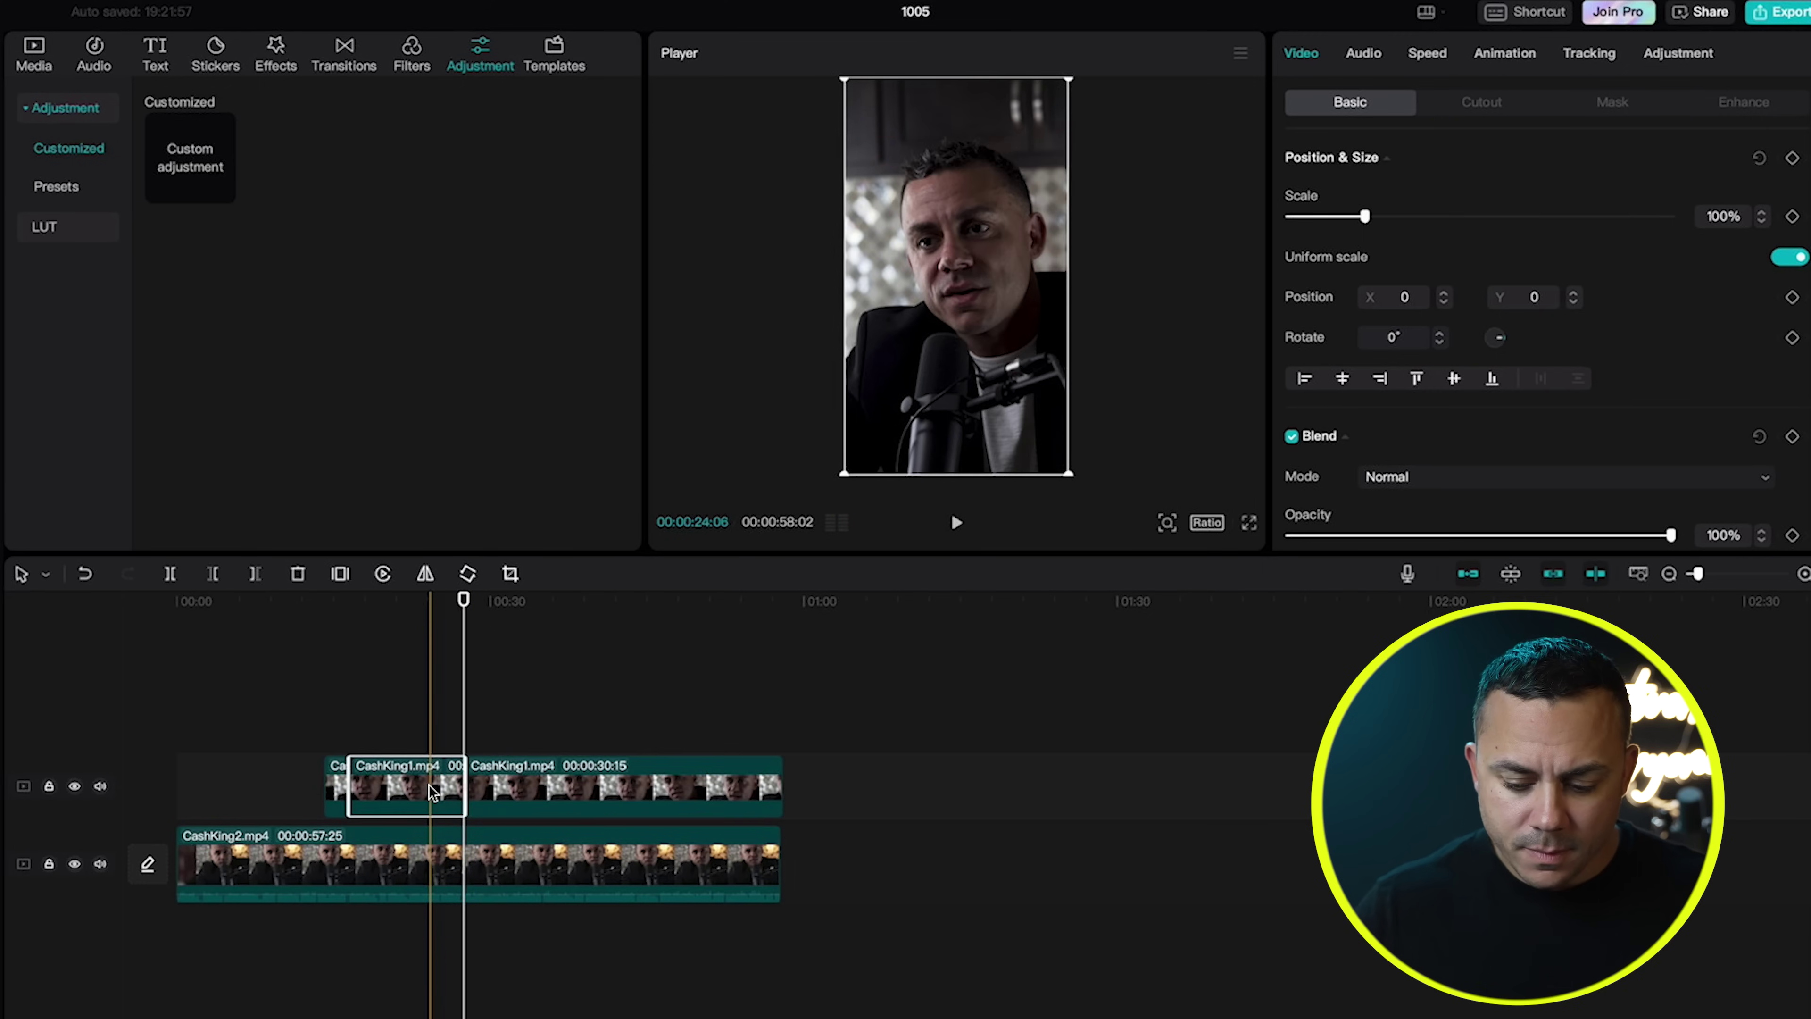
key(Delete)
Split CashKing1.mp4 at about 32 seconds and cut the rest down to one short close-up from about 41 to 46 seconds.
key(space)
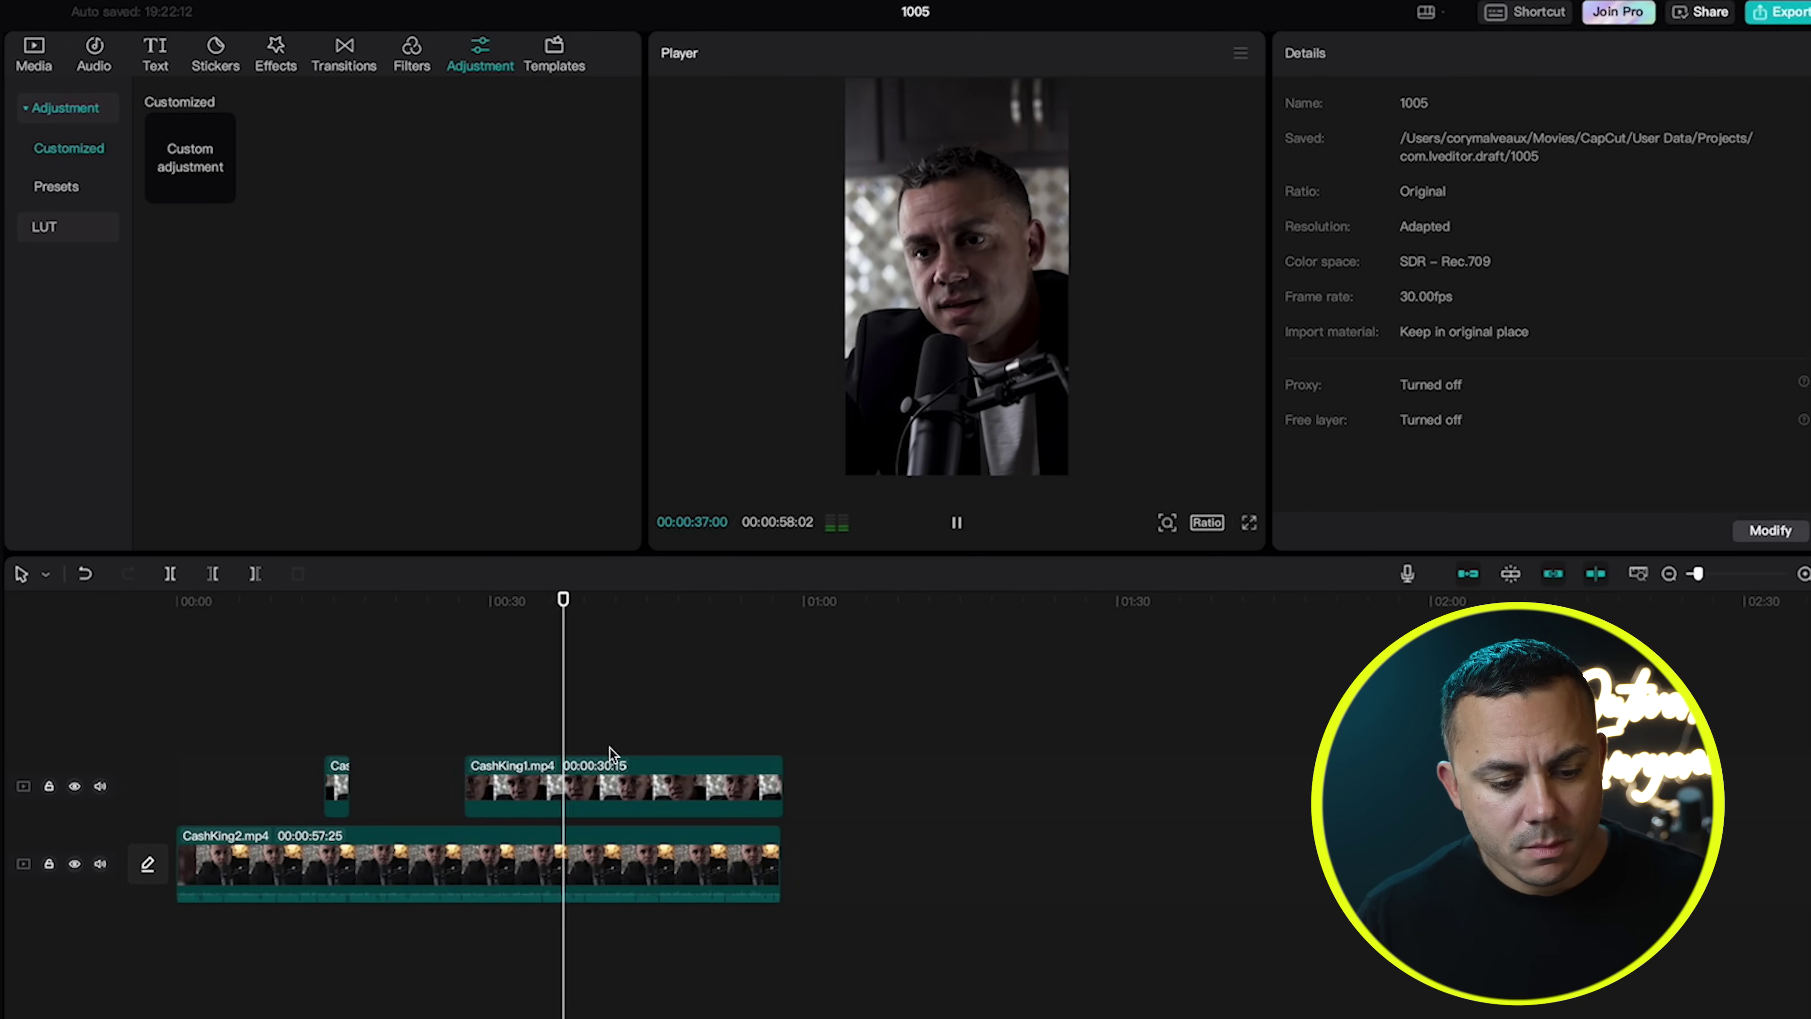
drag(565, 603, 513, 596)
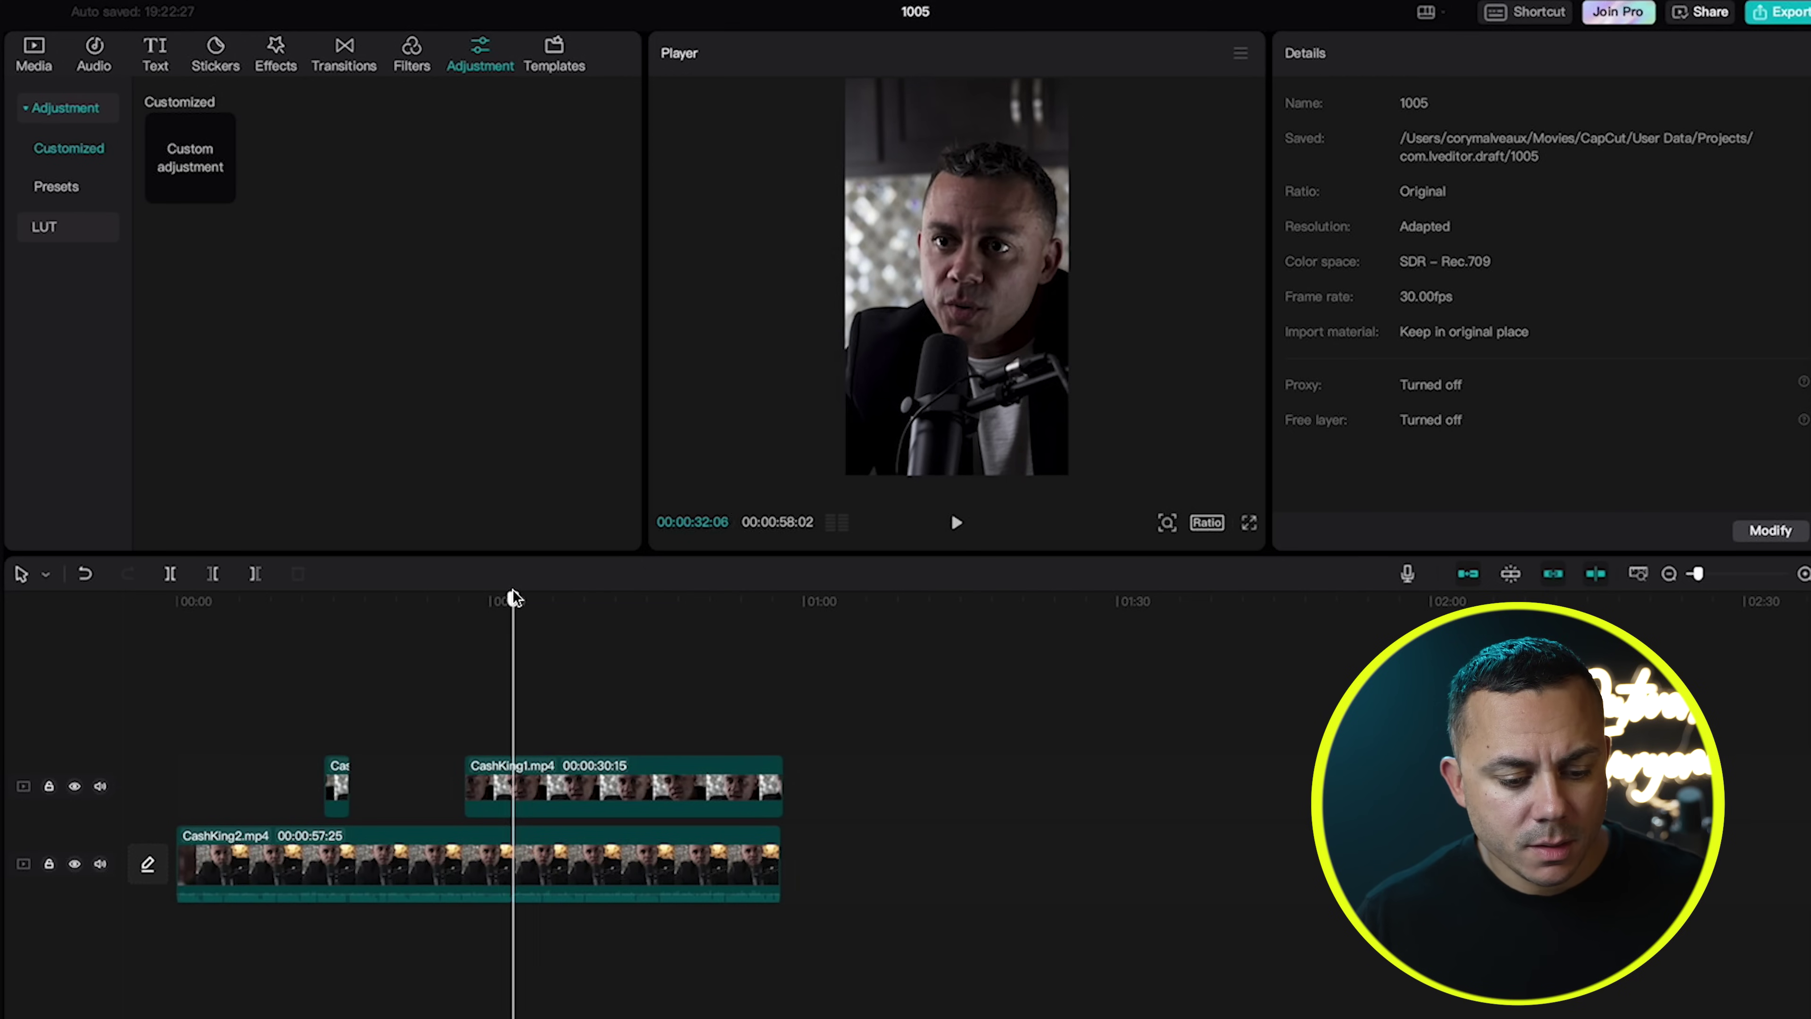
click(550, 771)
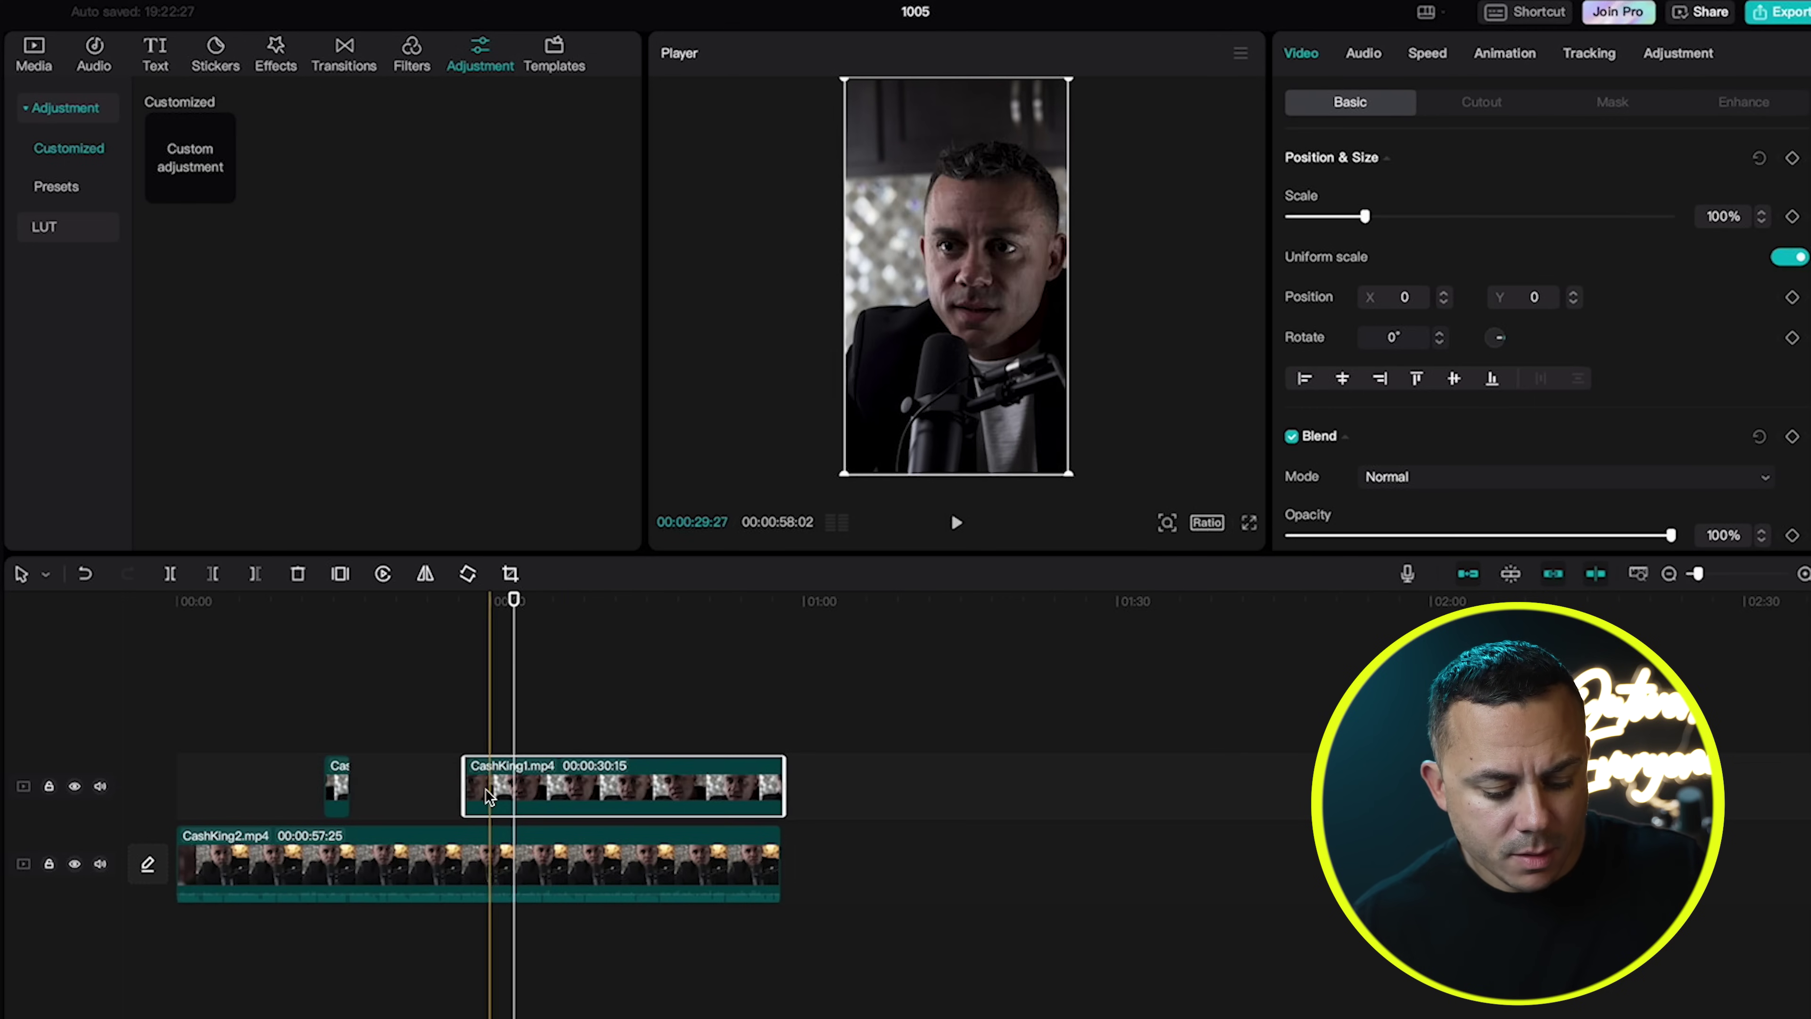
key(ctrl+b)
click(546, 601)
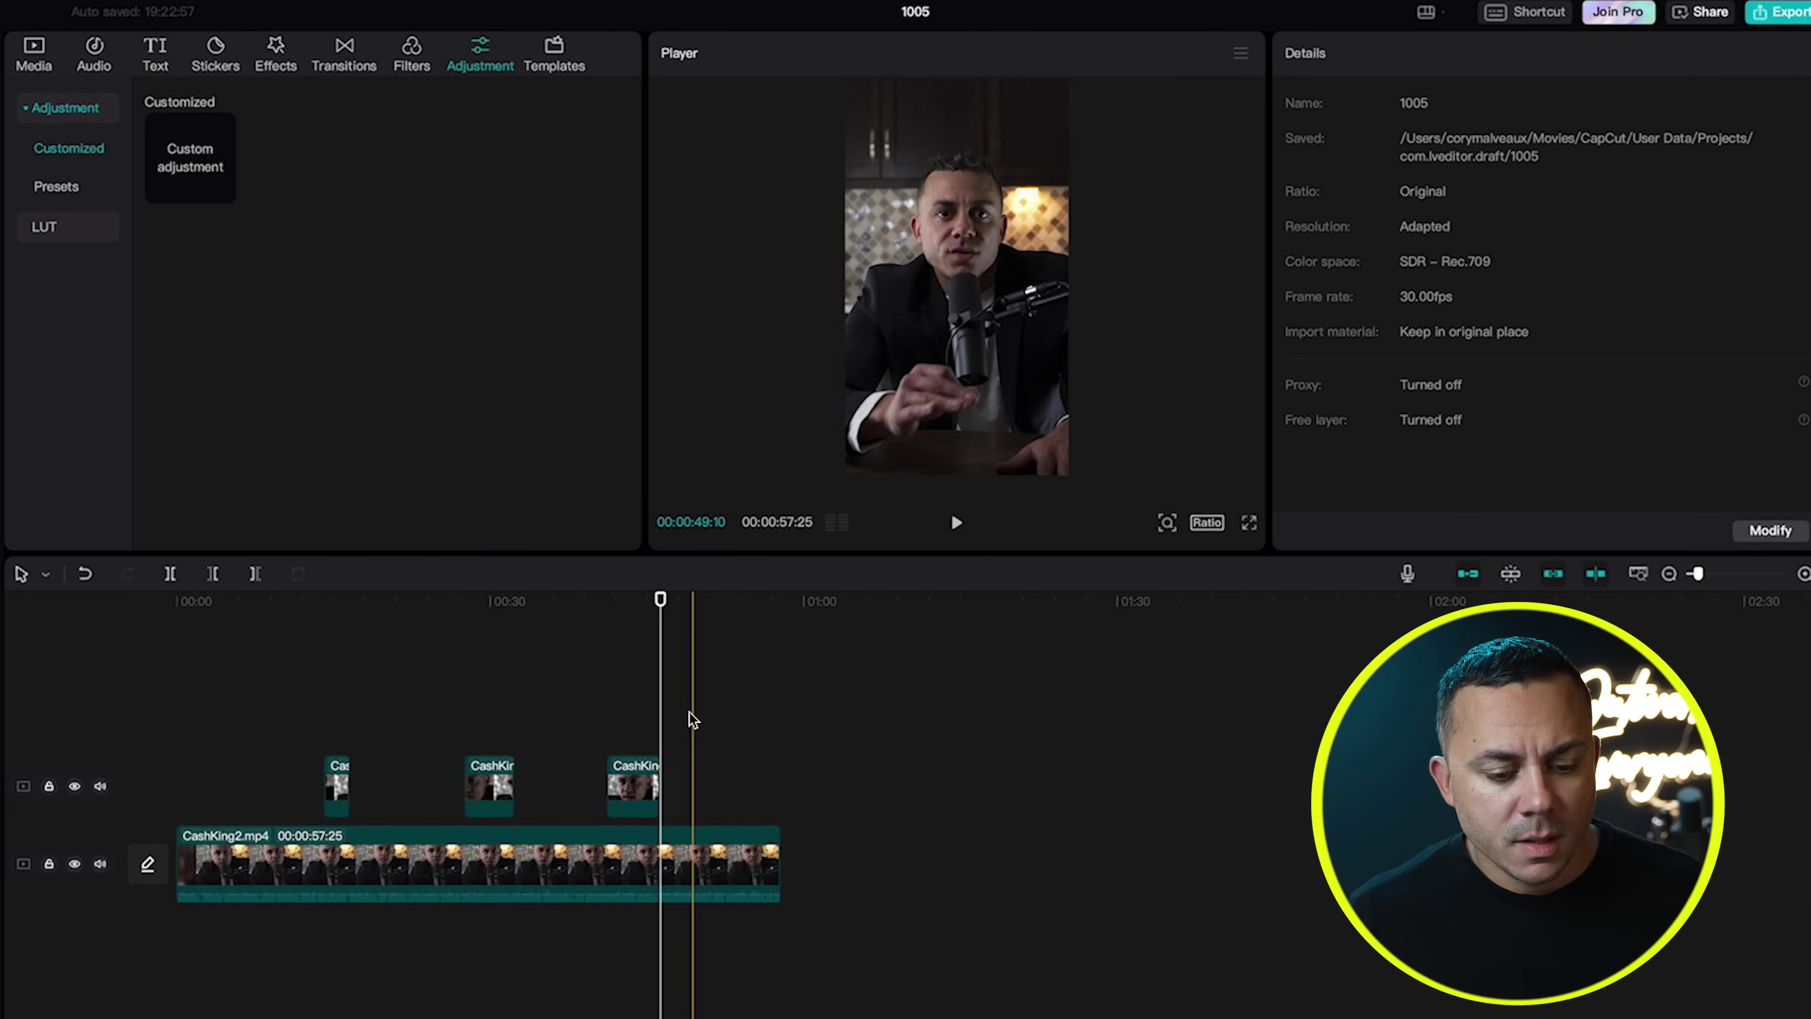
Make the first short CashKing1.mp4 clip black and white with Saturation at -48, and play the switch into it.
drag(660, 599, 305, 683)
click(337, 782)
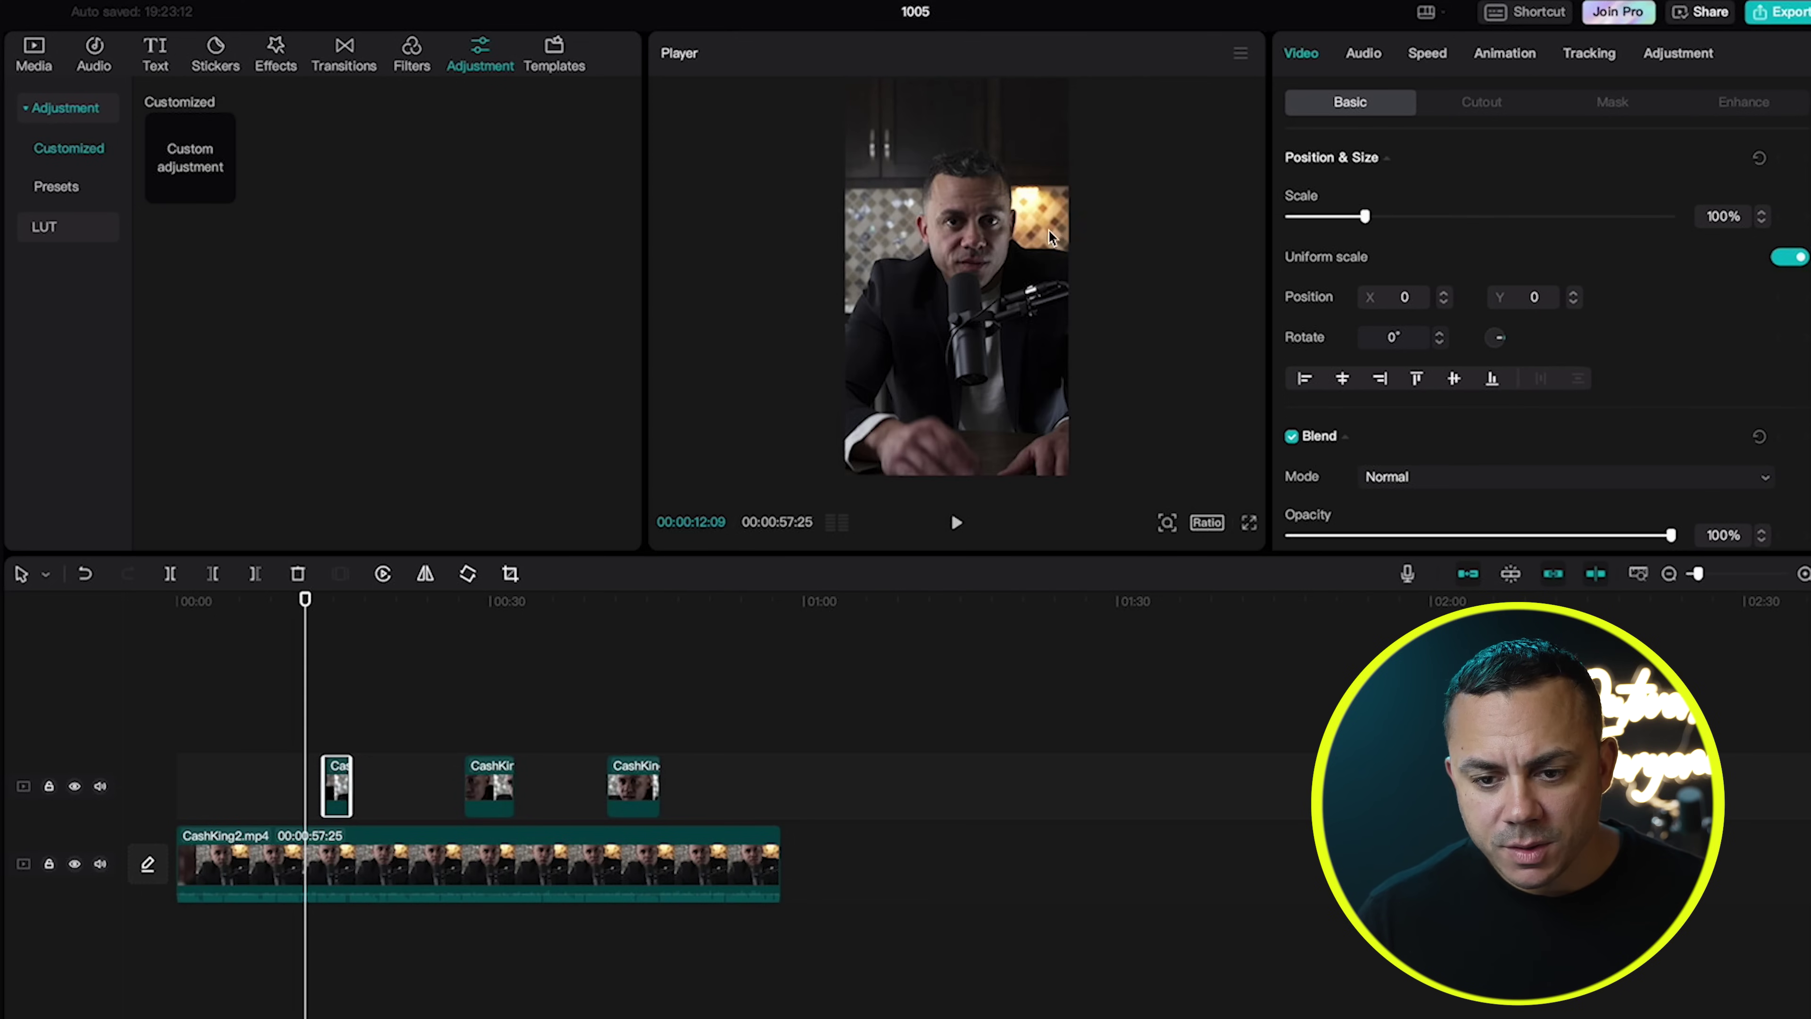
click(1673, 57)
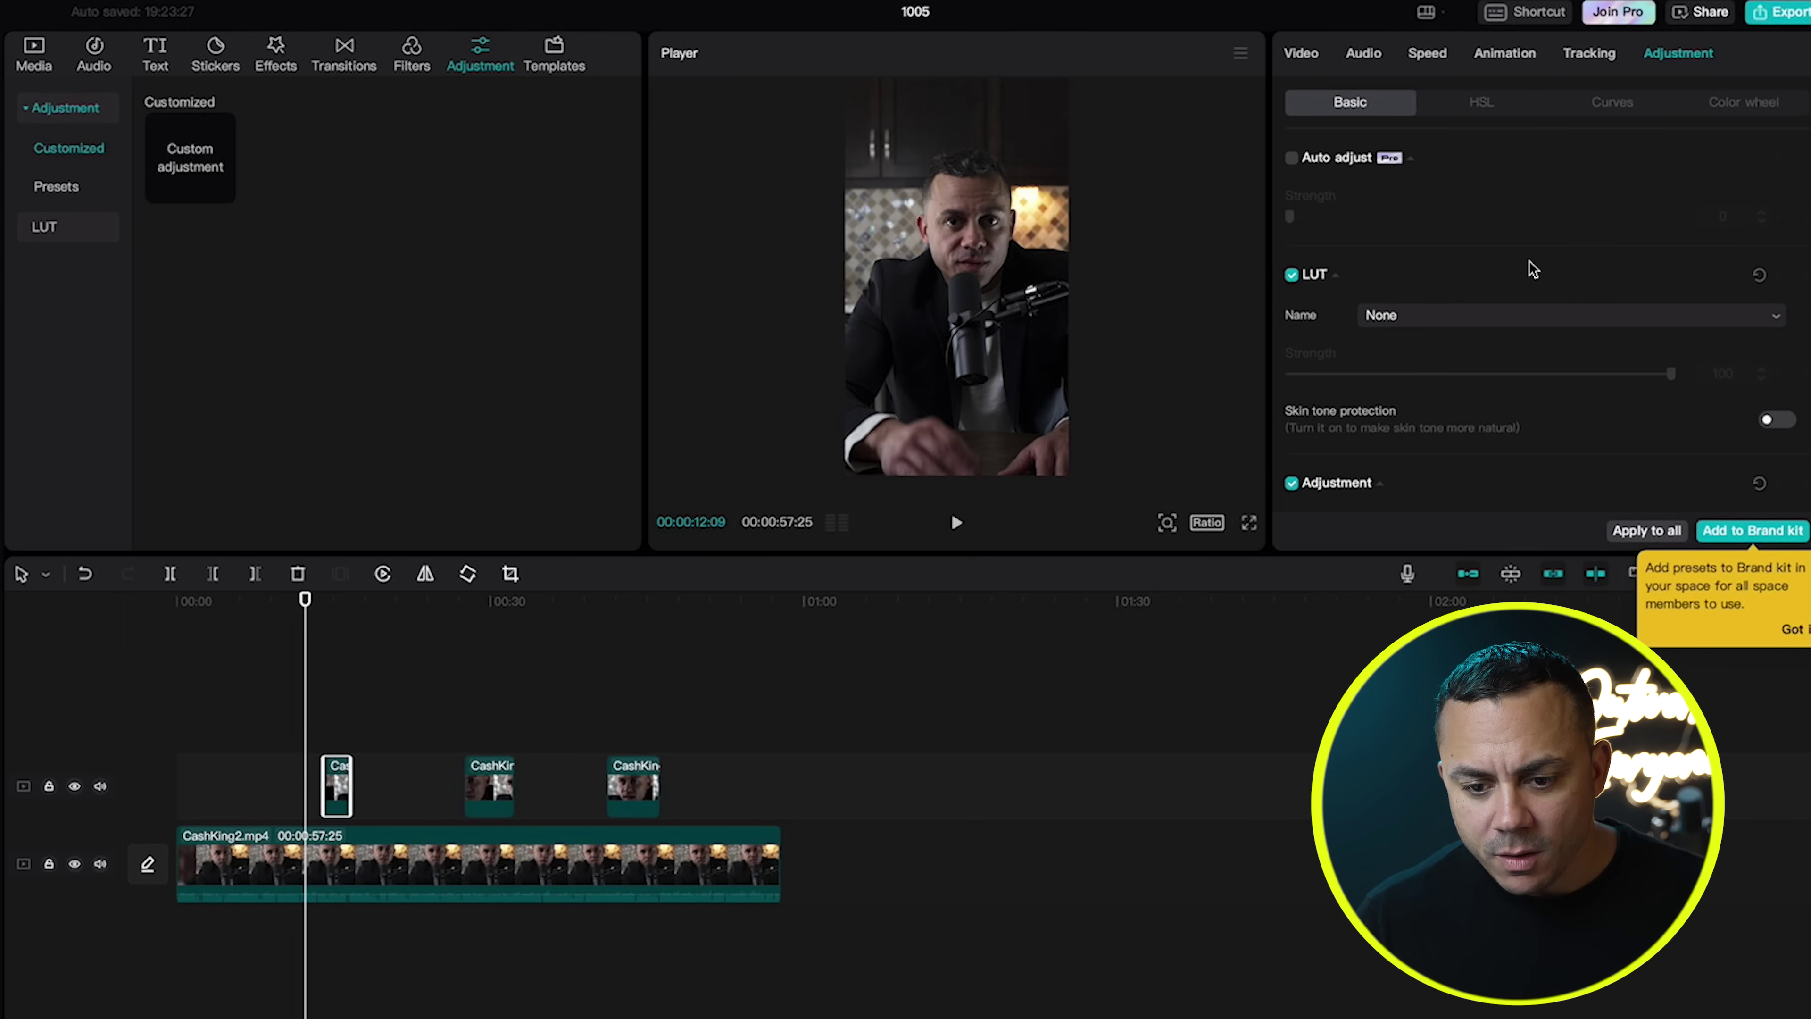
scroll(1408, 356, down, 10)
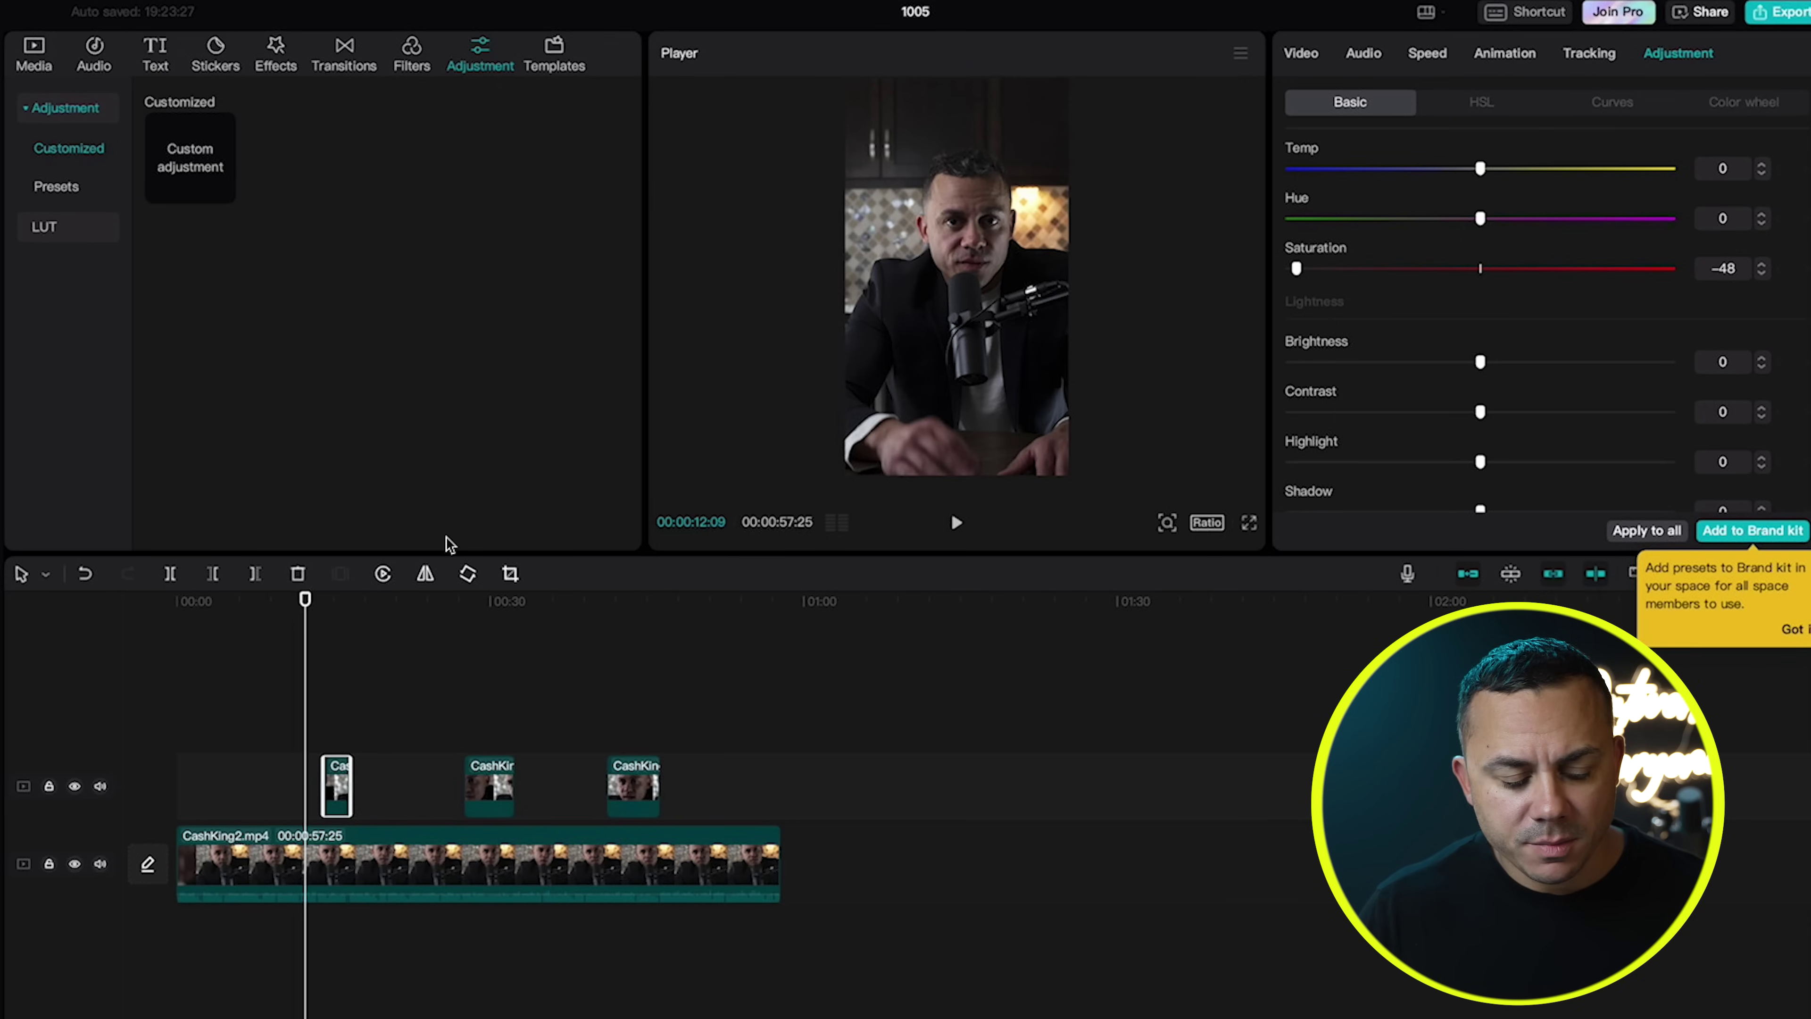
key(space)
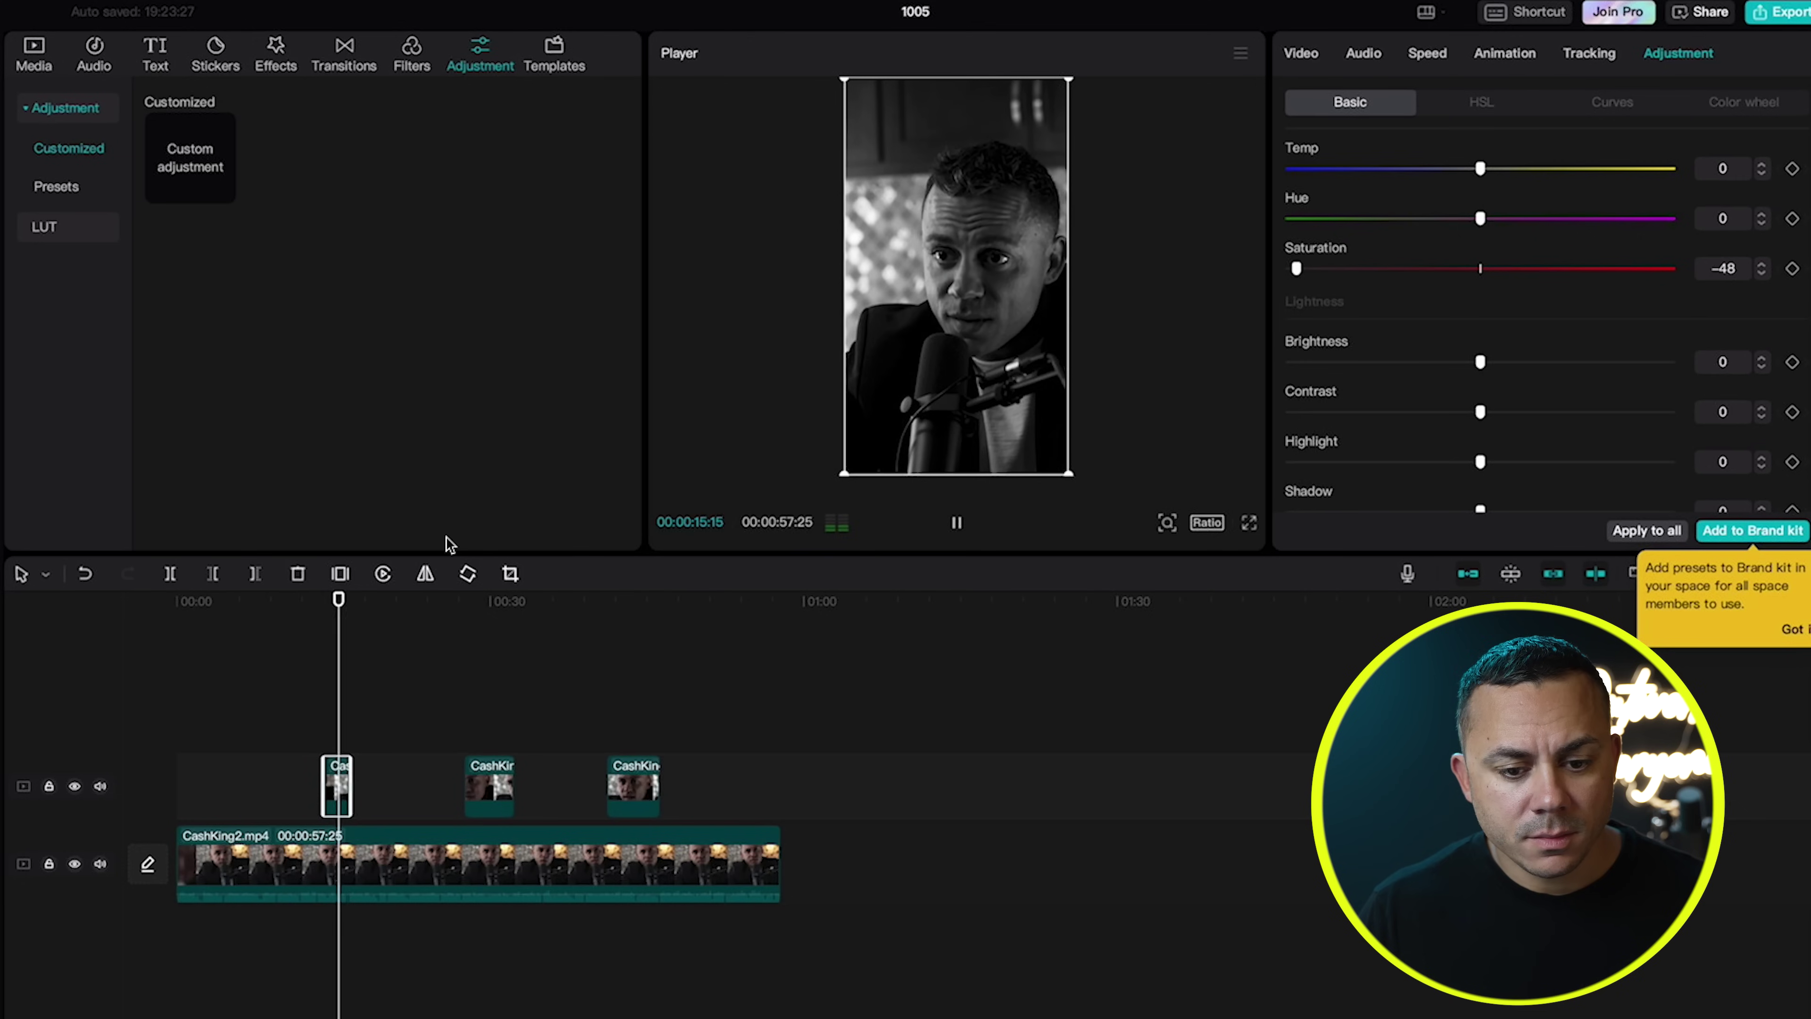
key(space)
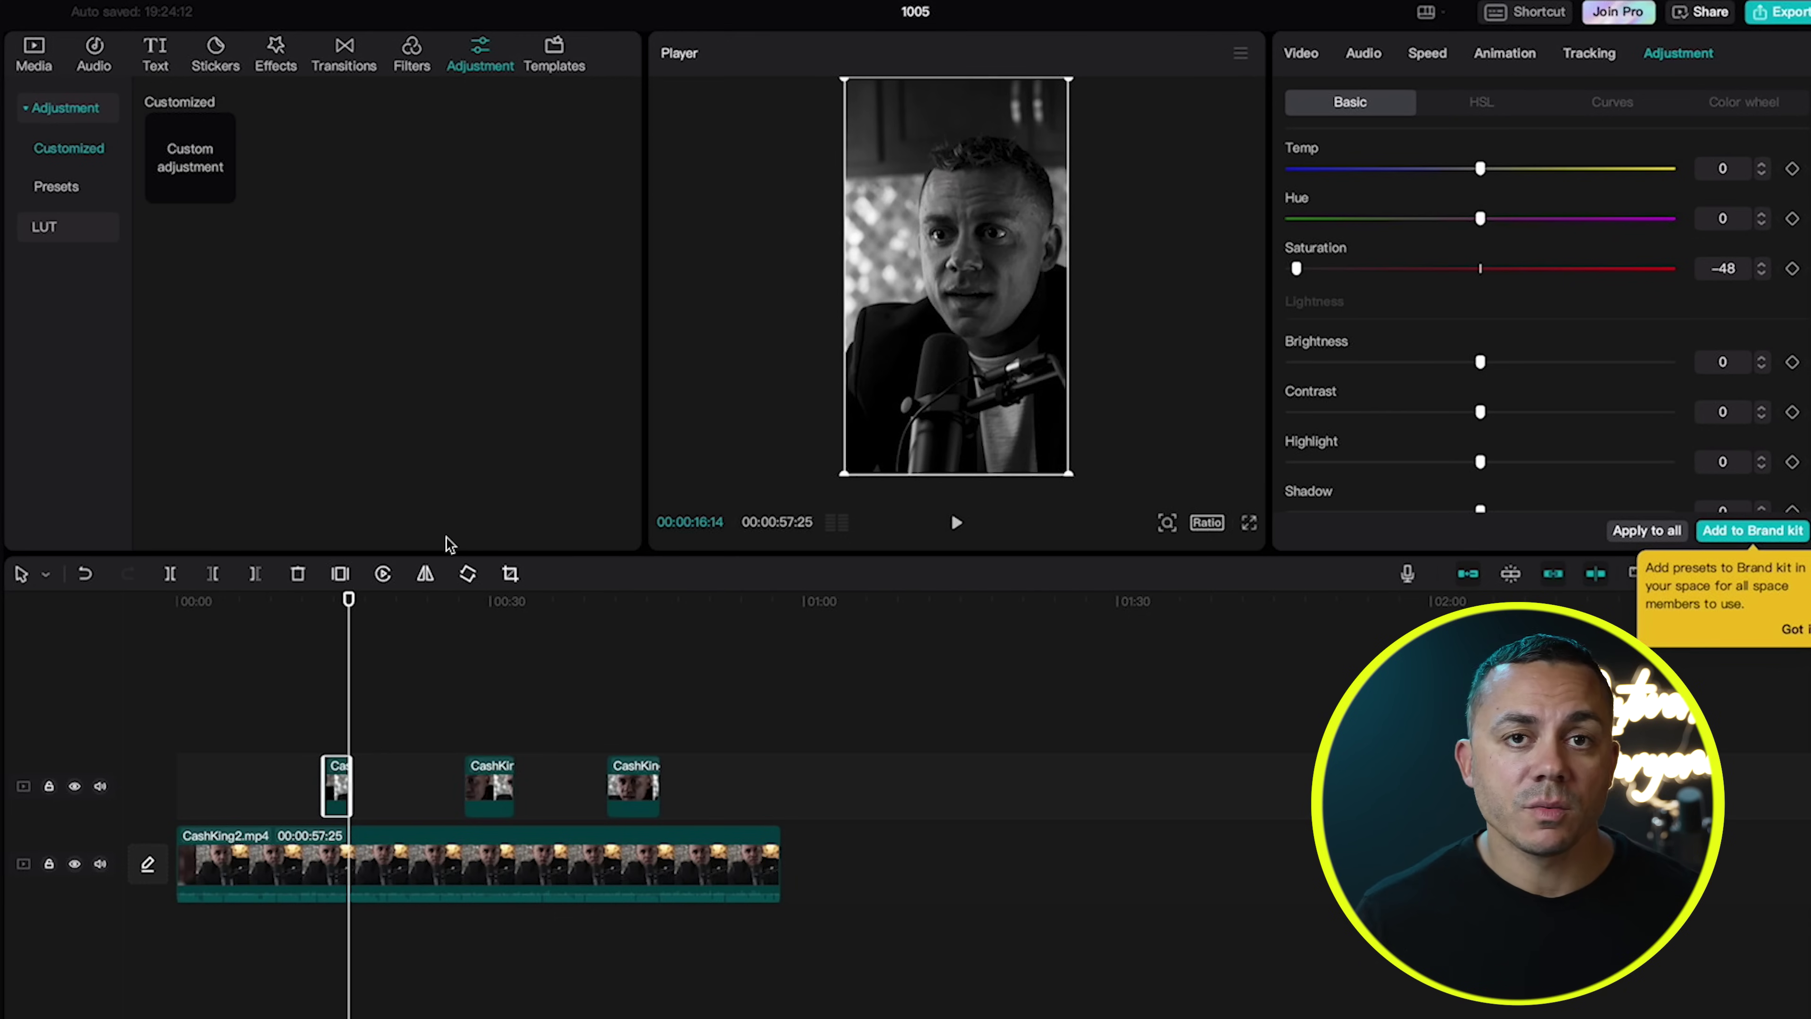
Open the music library and move the playhead back near the start of the timeline.
click(94, 54)
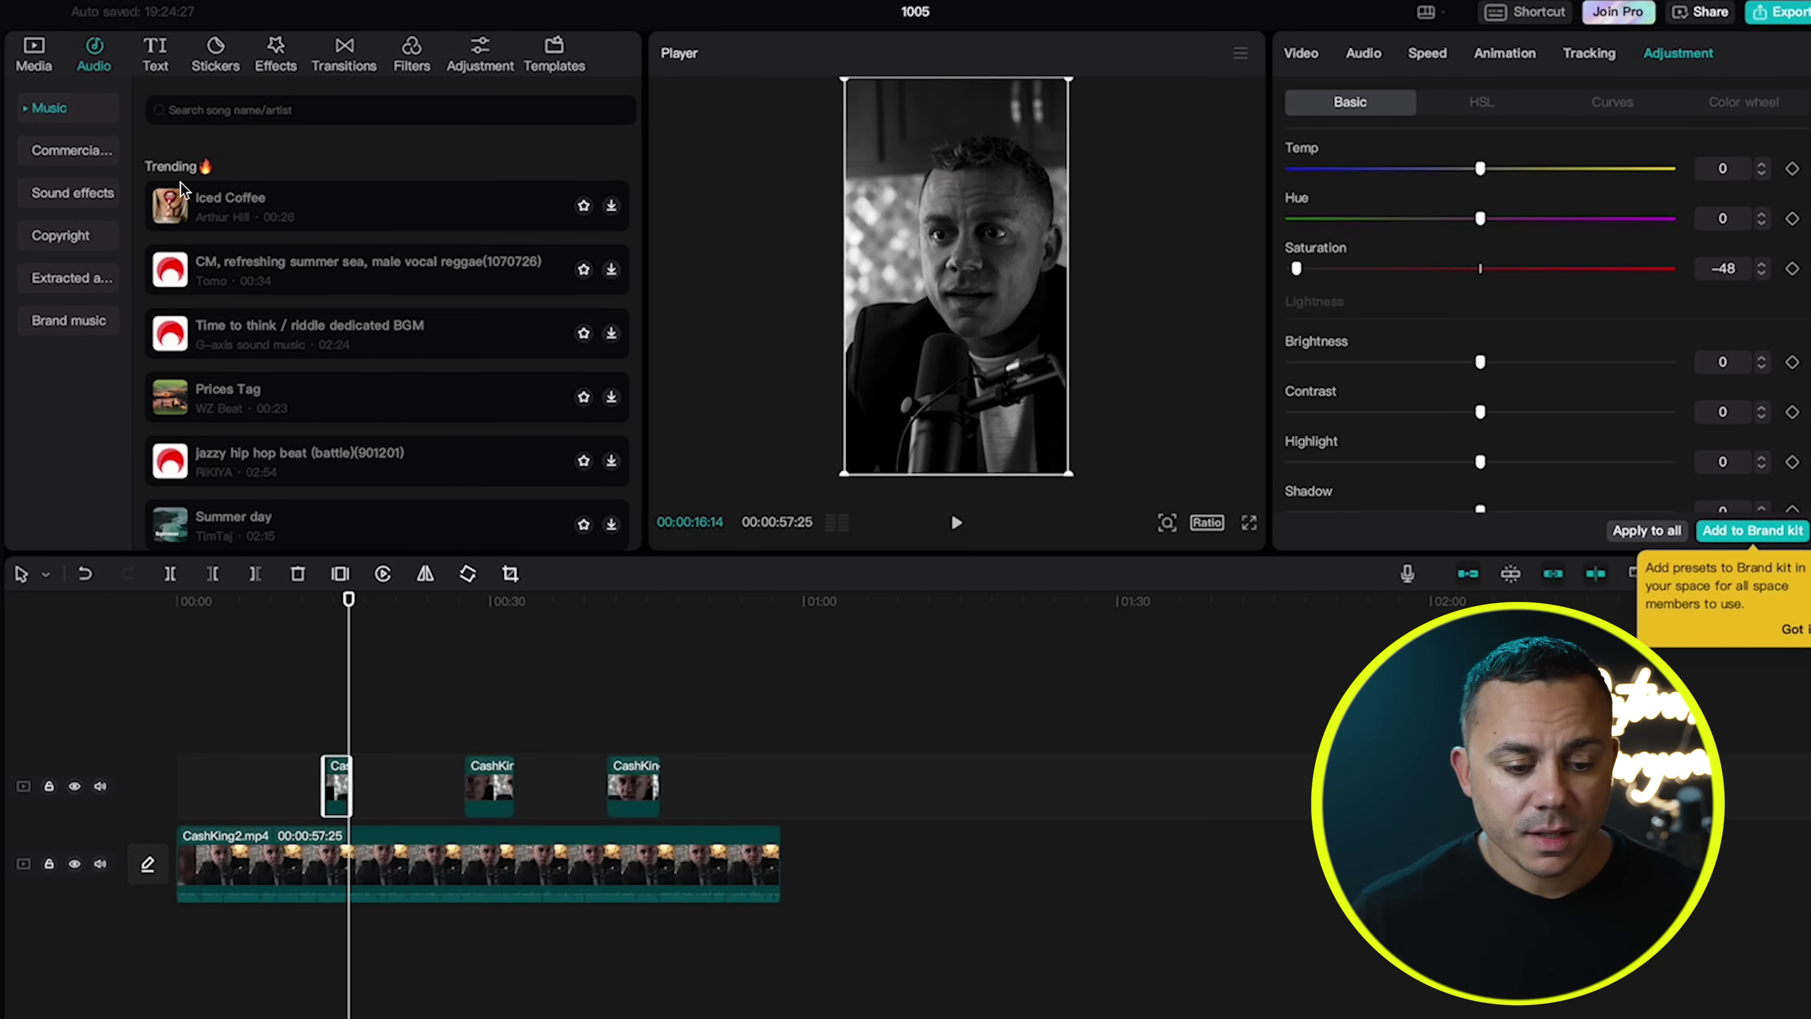
drag(347, 598, 186, 642)
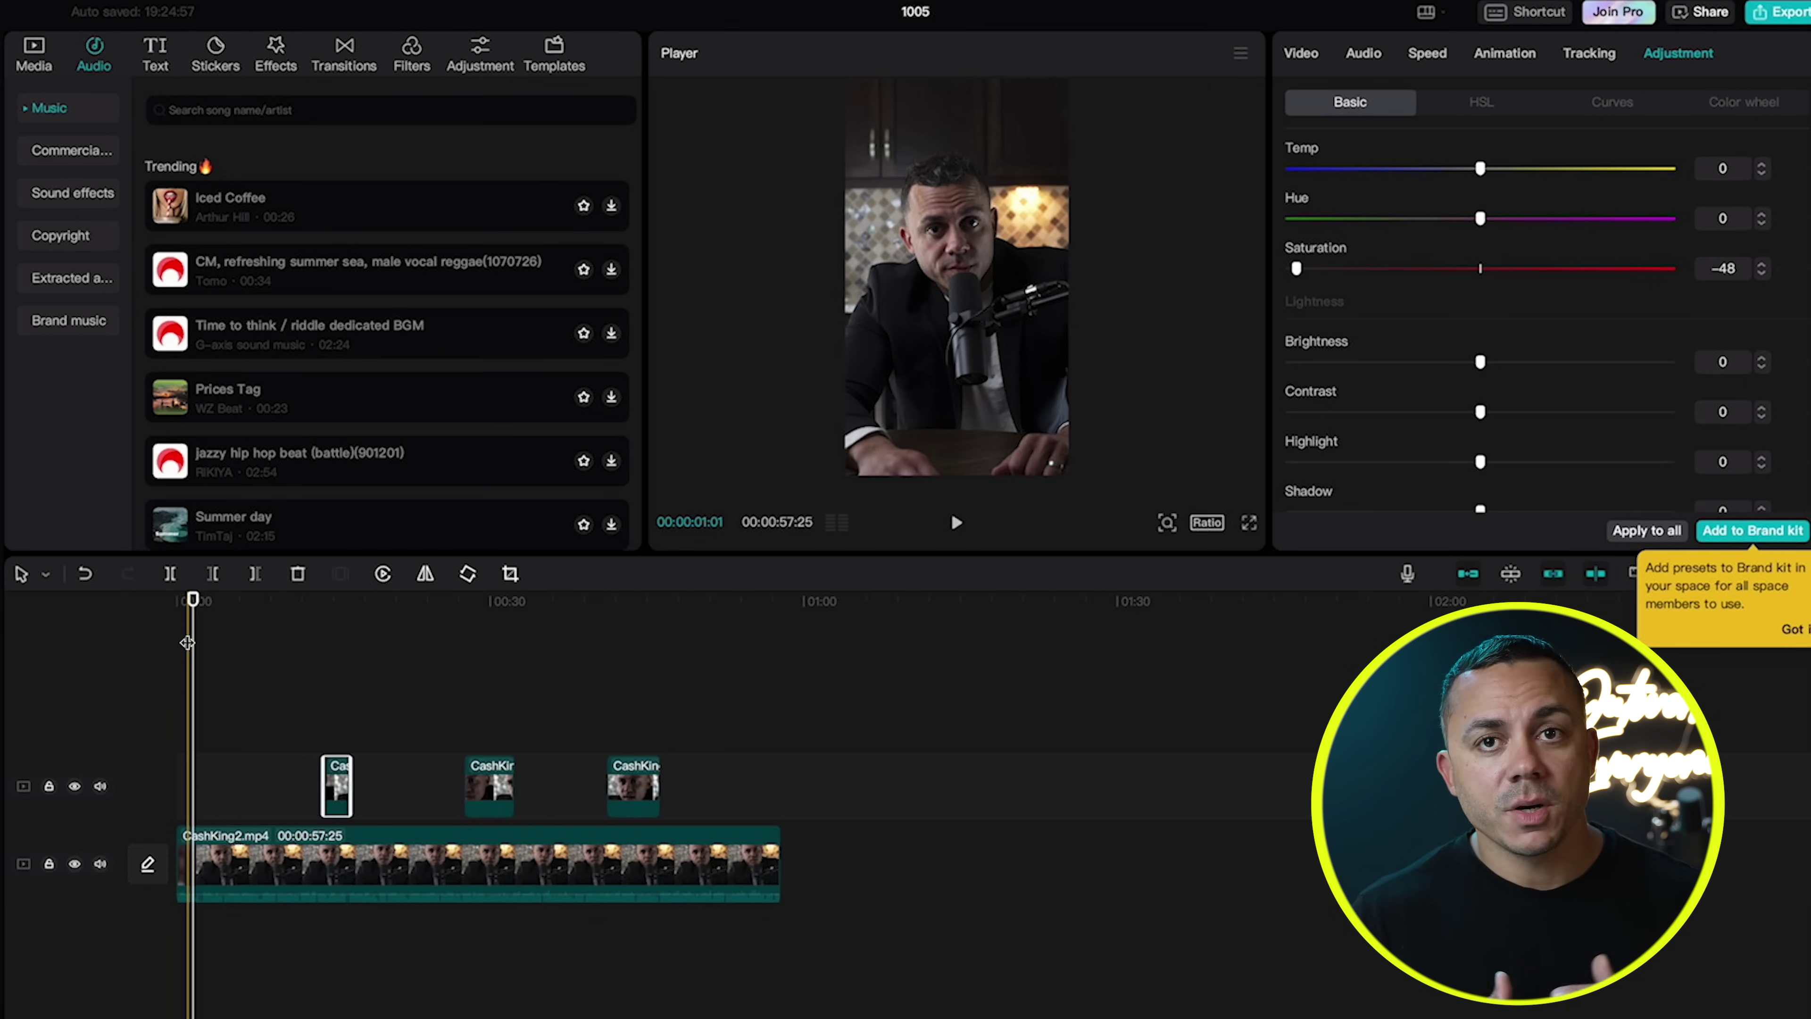
click(194, 628)
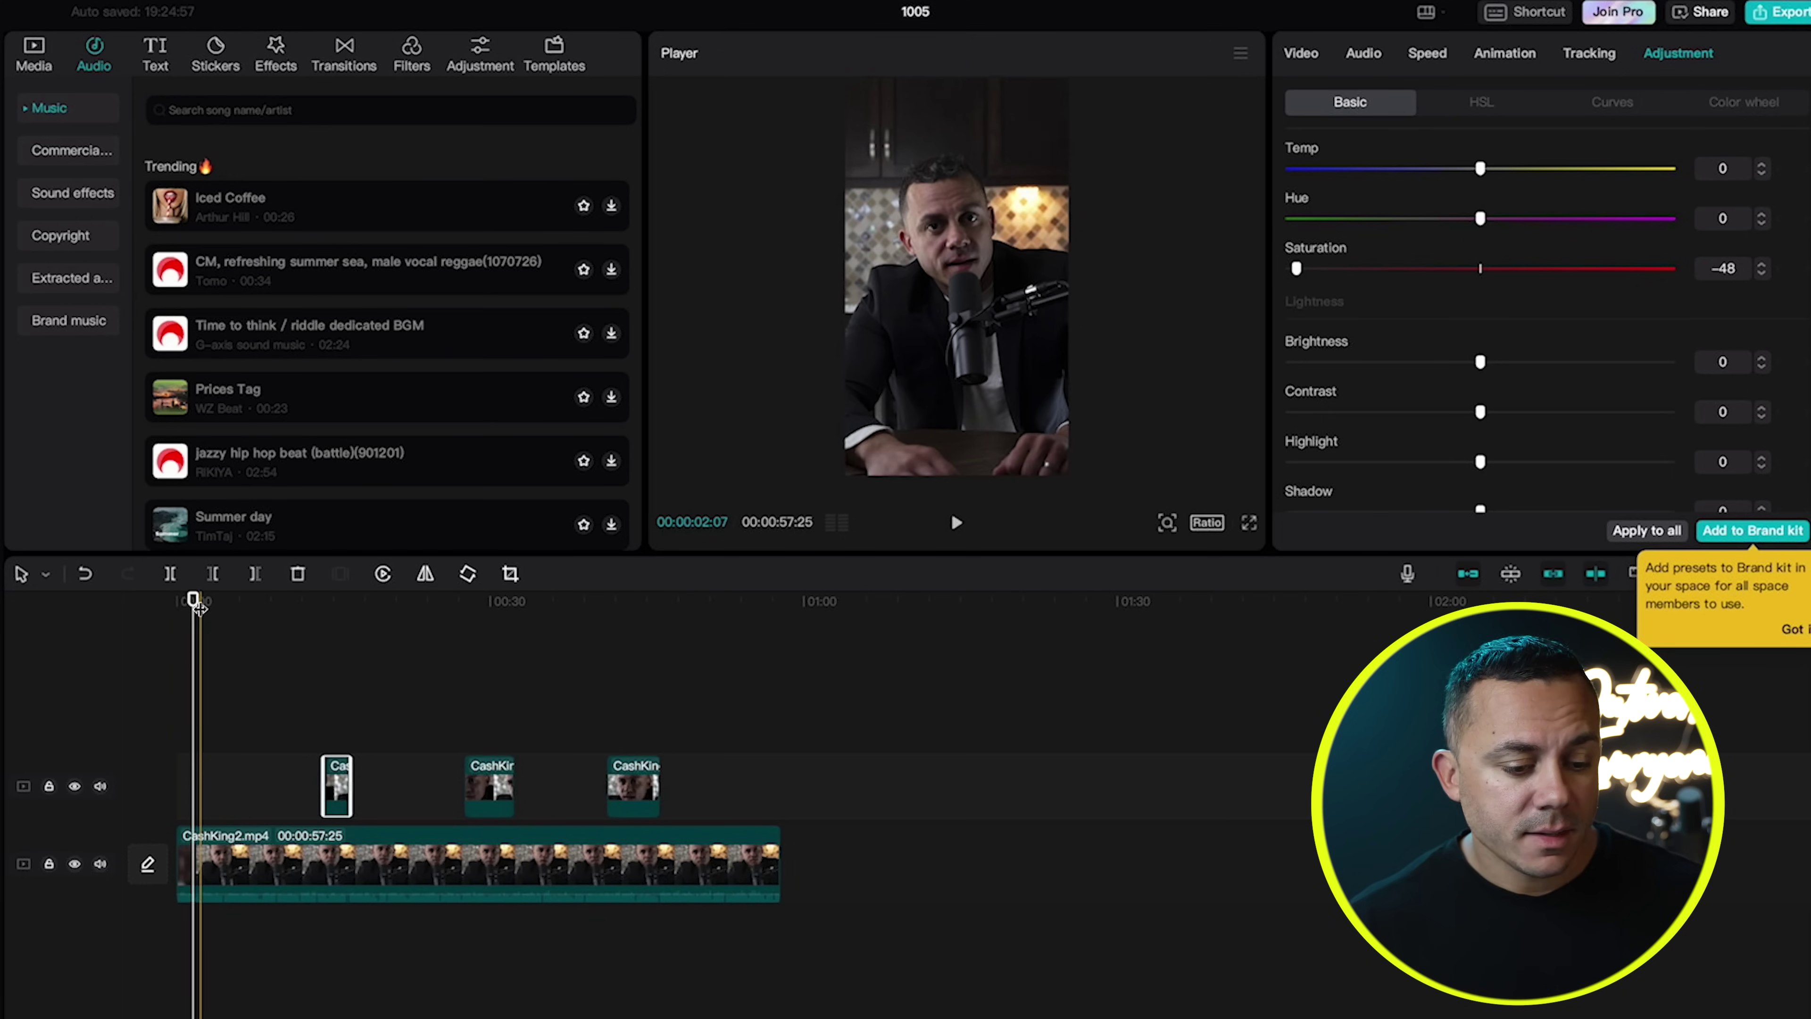